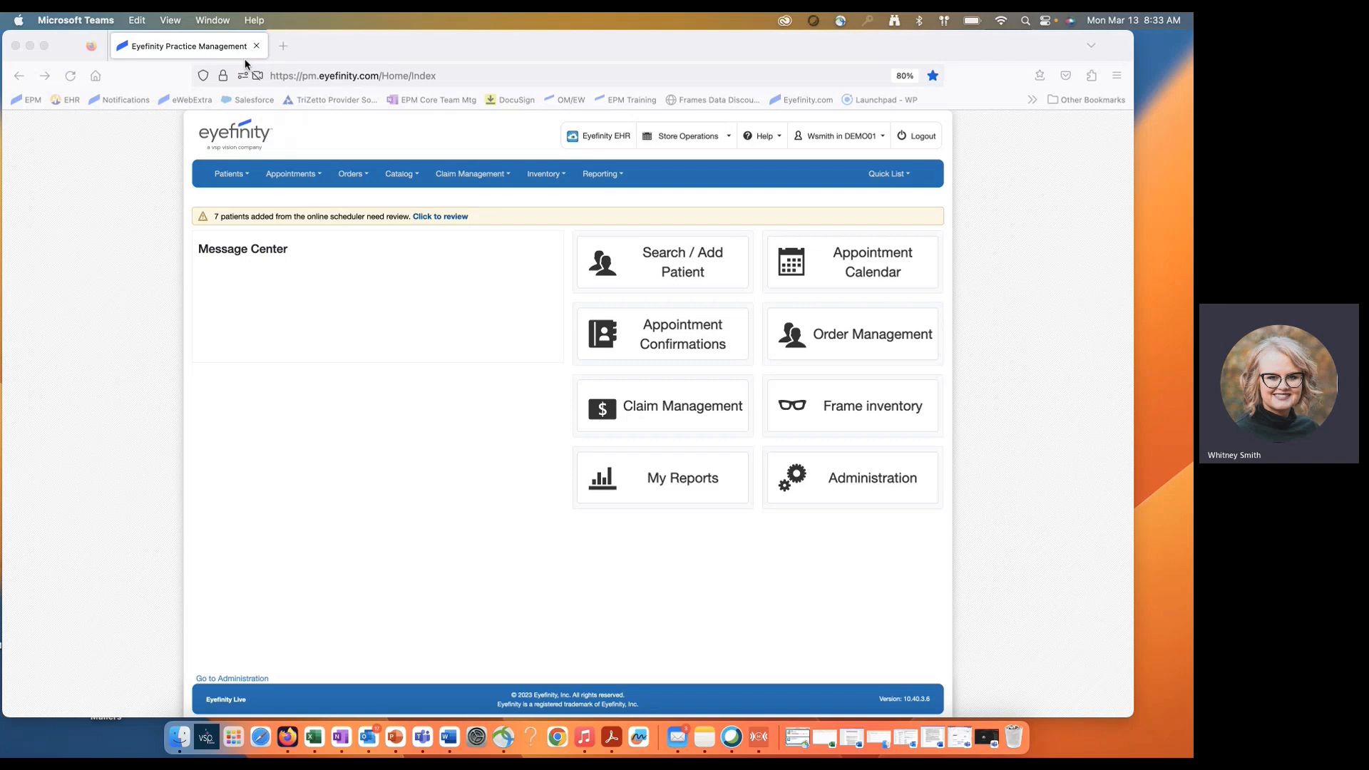
- Open the appointment calendar from the home page
{"action": "left_click", "coordinate": [246, 64]}
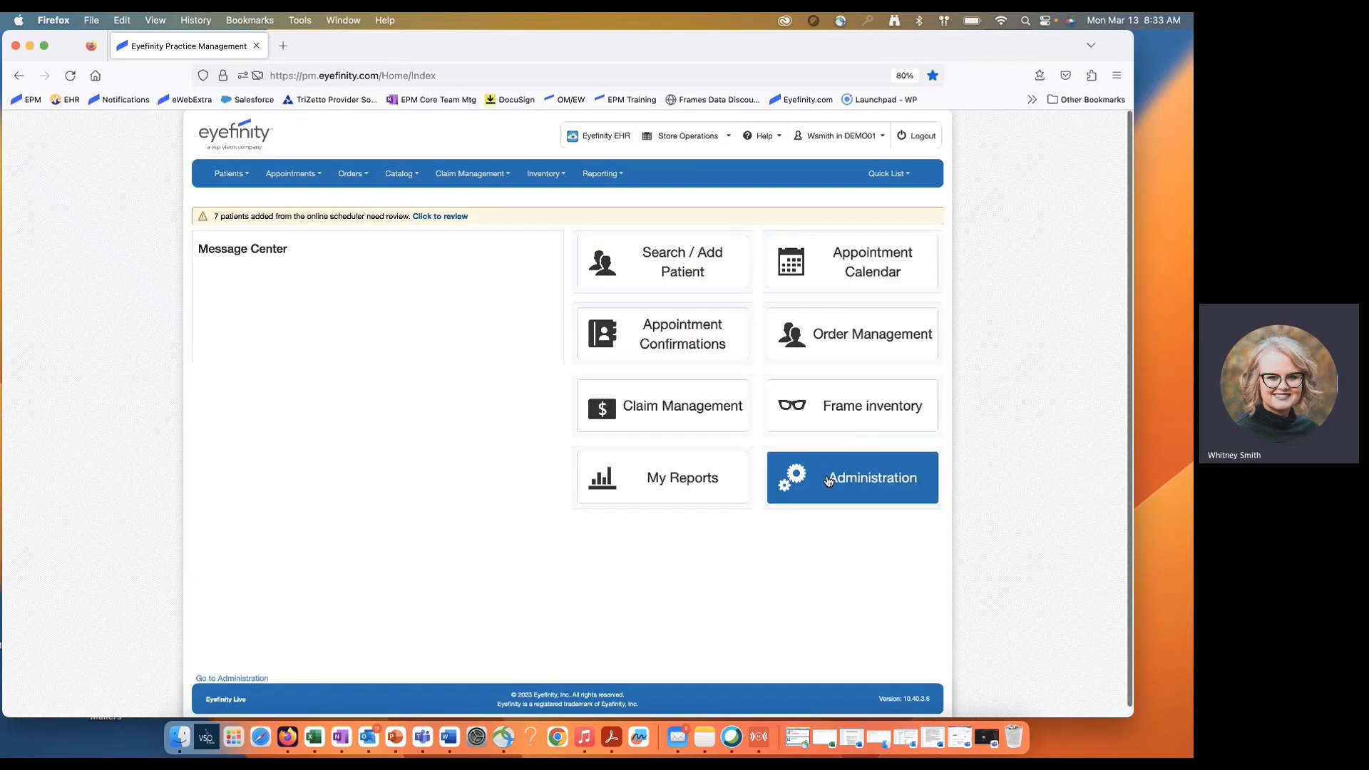
{"action": "scroll", "coordinate": [828, 481], "scroll_direction": "up", "scroll_amount": 5}
{"action": "scroll", "coordinate": [828, 481], "scroll_direction": "up", "scroll_amount": 1}
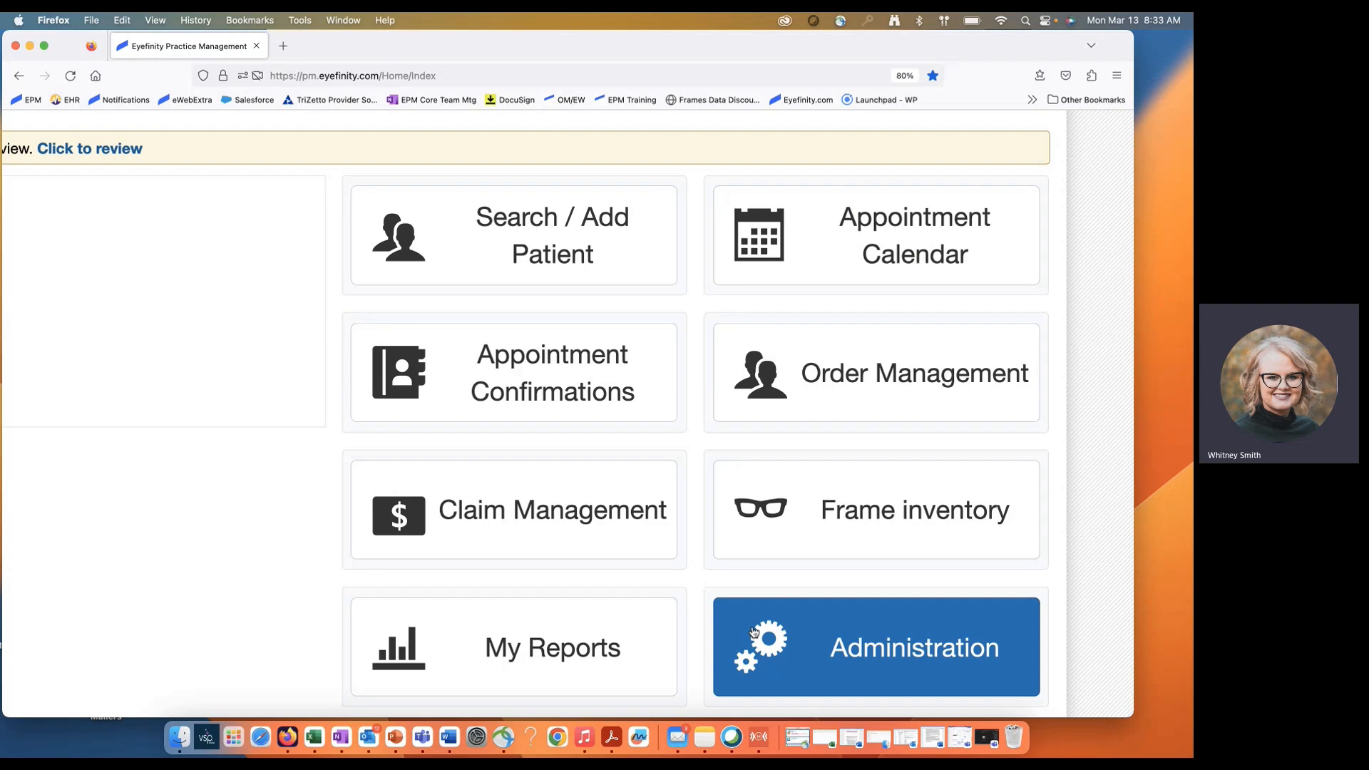
{"action": "scroll", "coordinate": [754, 633], "scroll_direction": "down", "scroll_amount": 5}
{"action": "left_click", "coordinate": [863, 274]}
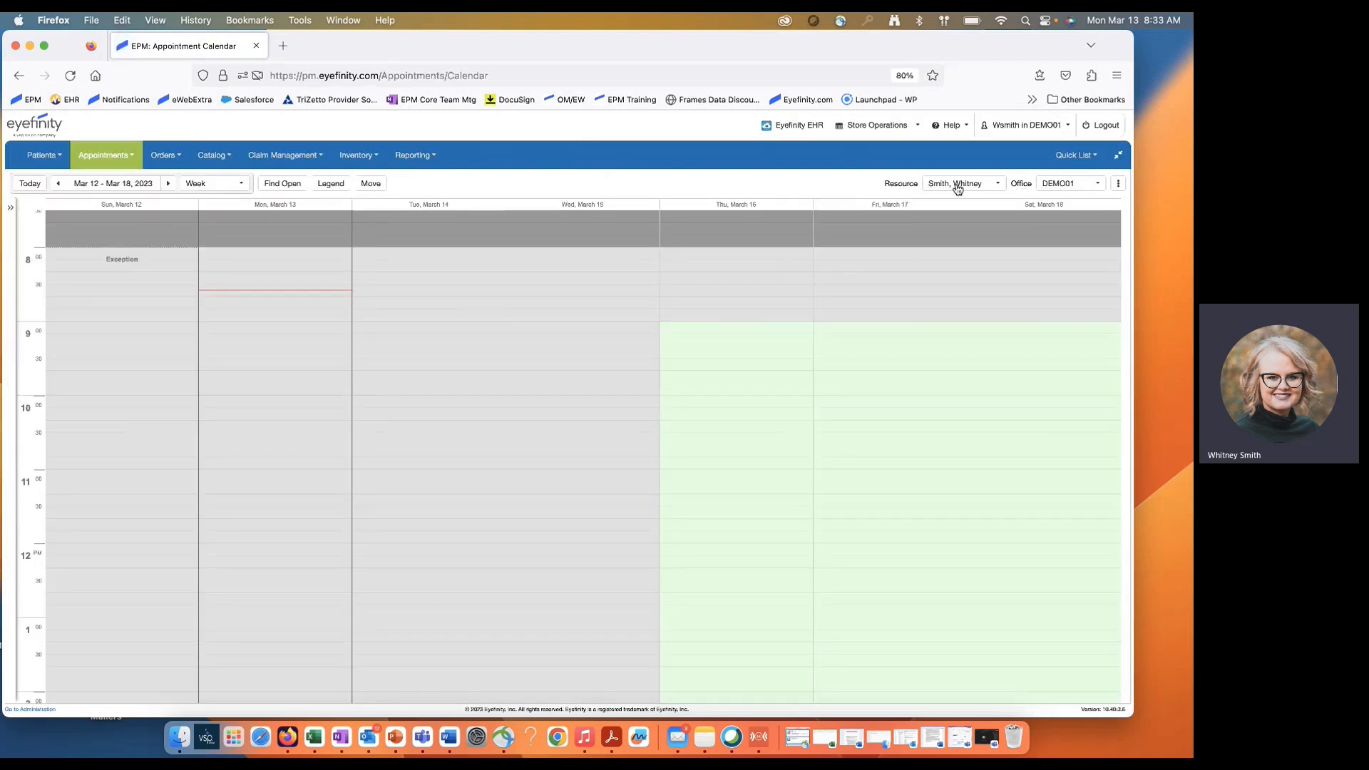
- Check the available resources and look through the March 12–18 weekly schedule
{"action": "left_click", "coordinate": [957, 189]}
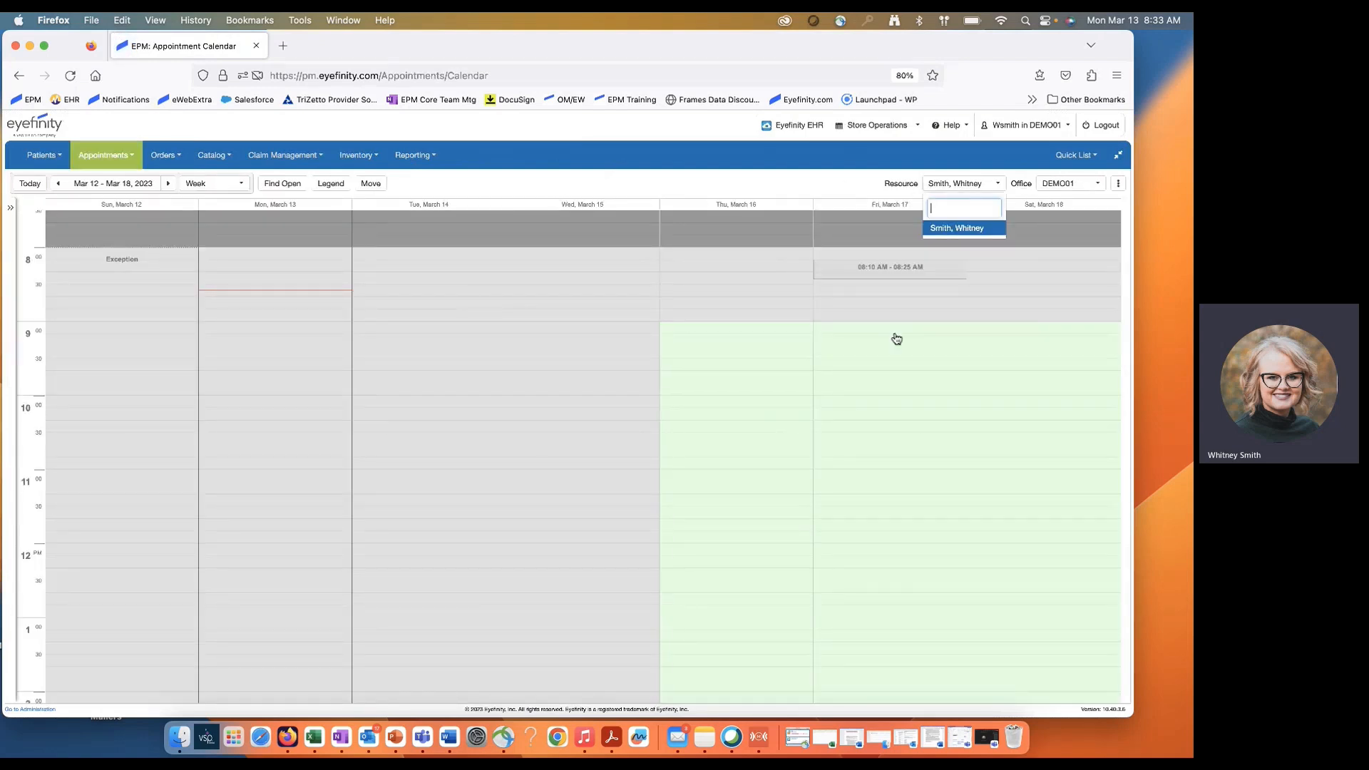
{"action": "scroll", "coordinate": [853, 466], "scroll_direction": "down", "scroll_amount": 3}
{"action": "scroll", "coordinate": [853, 467], "scroll_direction": "down", "scroll_amount": 5}
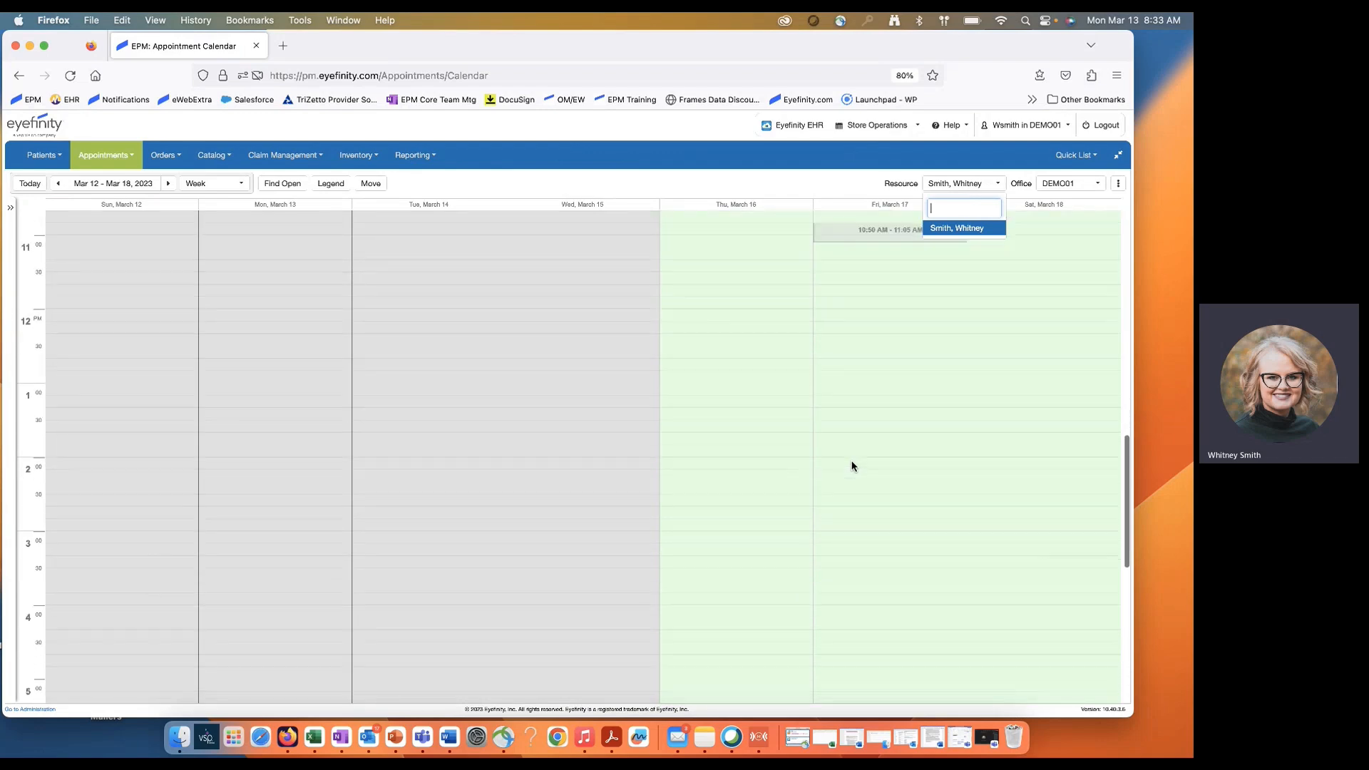
{"action": "scroll", "coordinate": [854, 467], "scroll_direction": "up", "scroll_amount": 5}
{"action": "scroll", "coordinate": [853, 467], "scroll_direction": "up", "scroll_amount": 2}
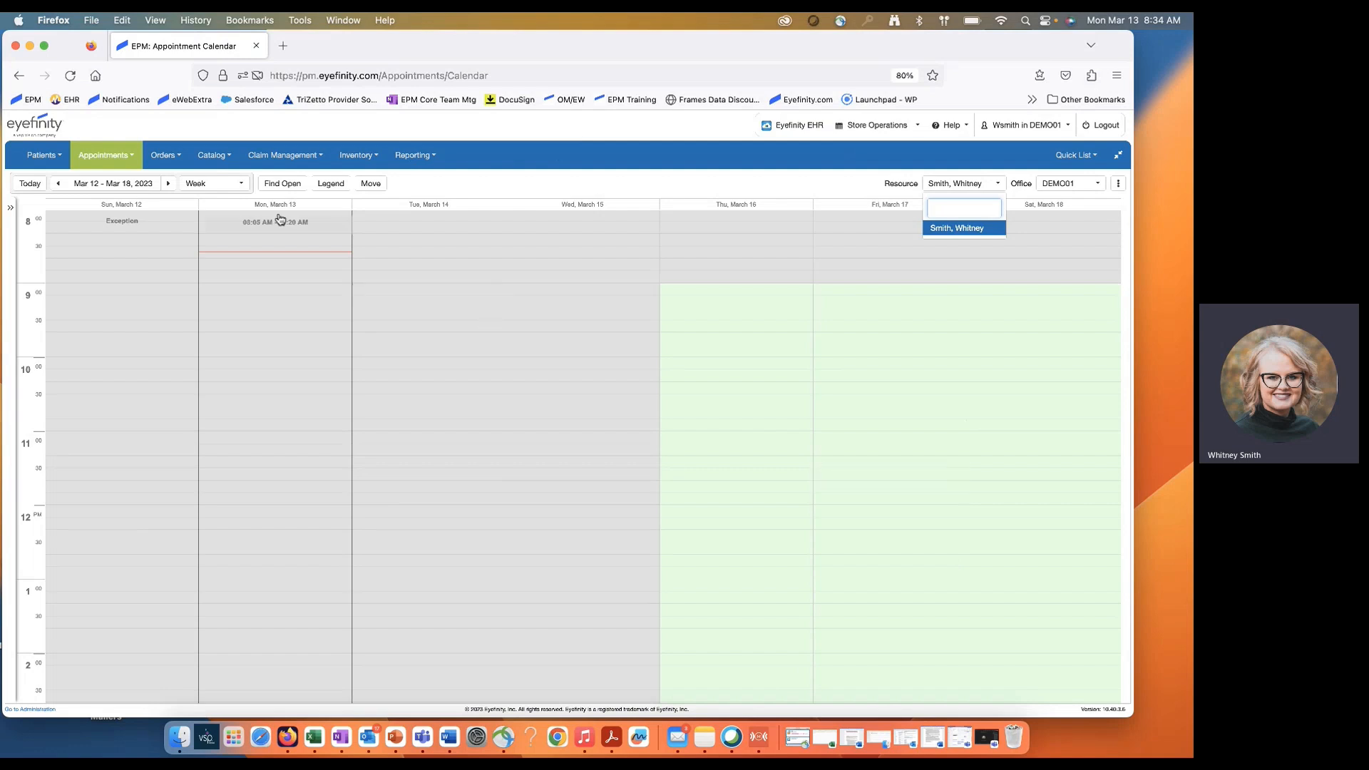
- View the March 13 schedule in Day view and return the calendar to Week view
{"action": "left_click", "coordinate": [238, 186]}
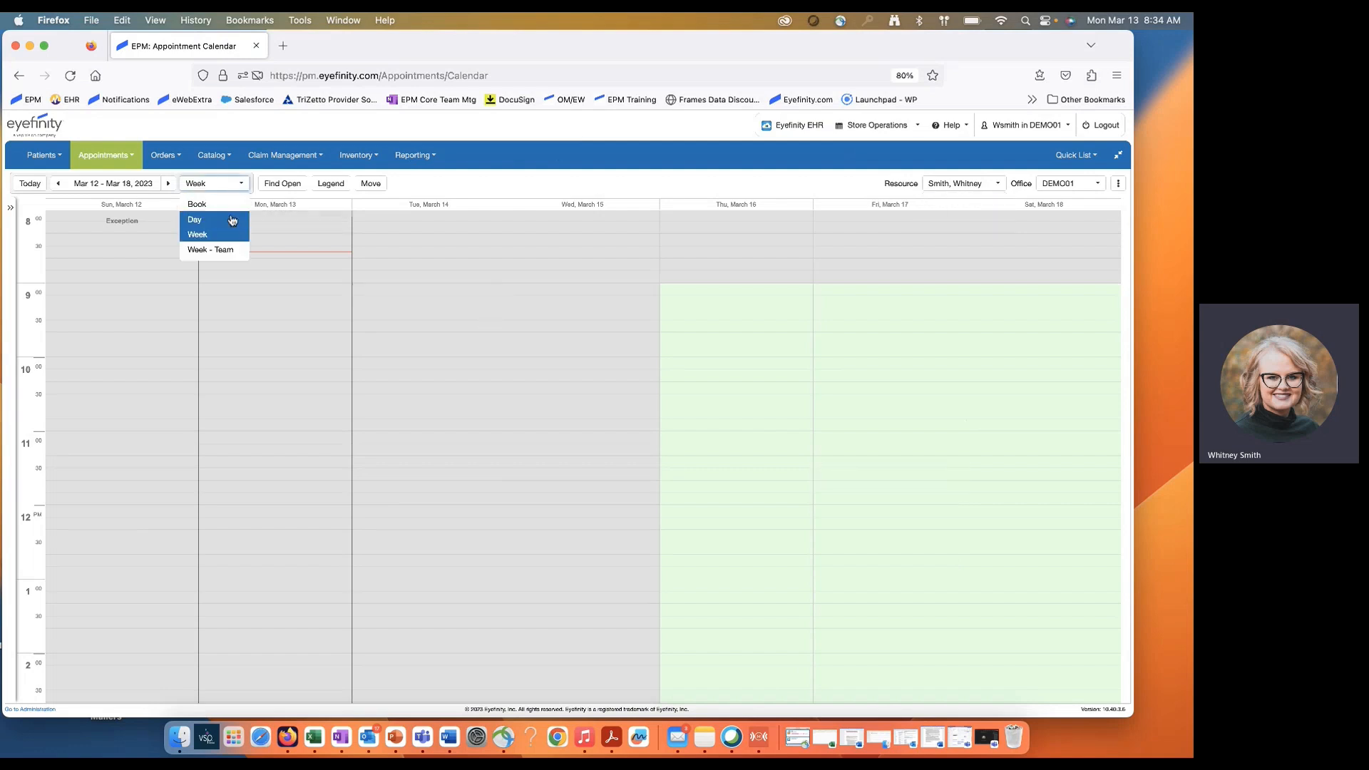
{"action": "left_click", "coordinate": [229, 214]}
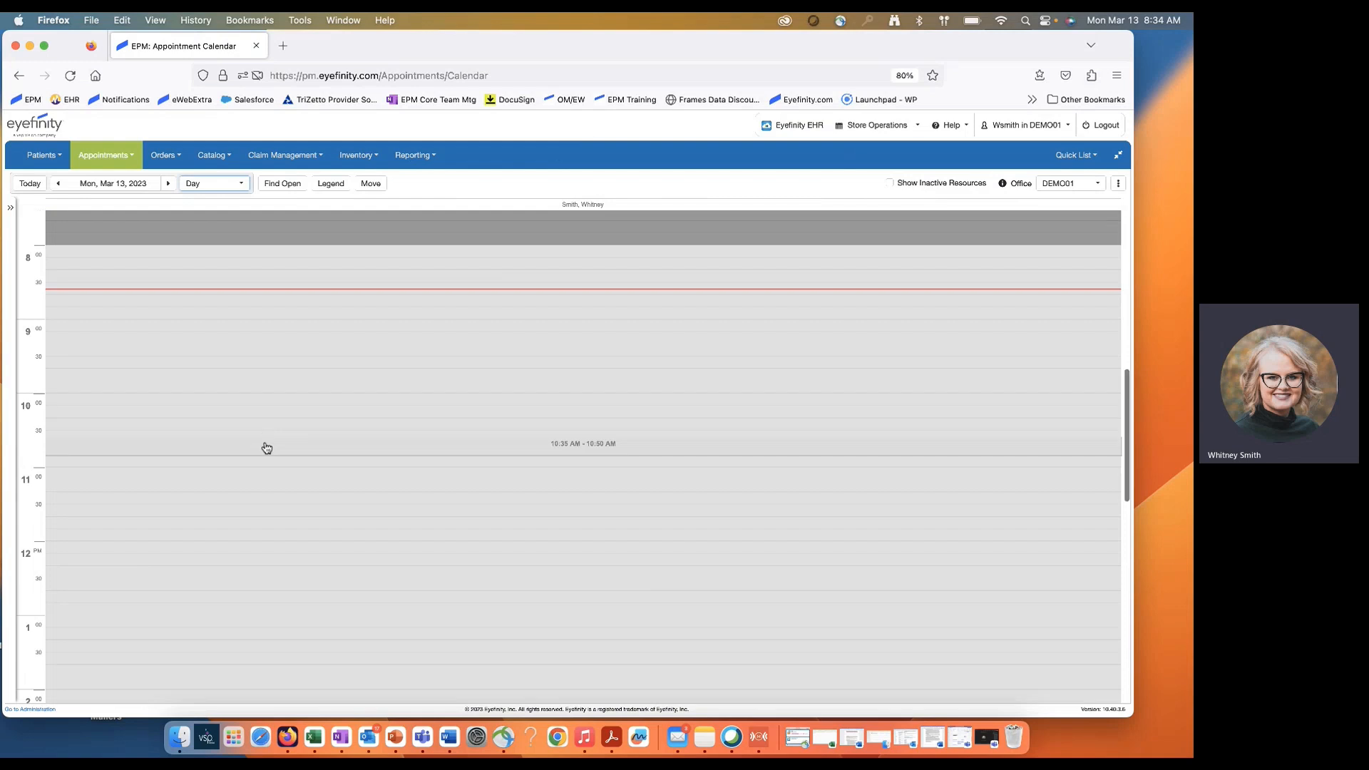
{"action": "scroll", "coordinate": [264, 447], "scroll_direction": "down", "scroll_amount": 6}
{"action": "scroll", "coordinate": [263, 447], "scroll_direction": "up", "scroll_amount": 6}
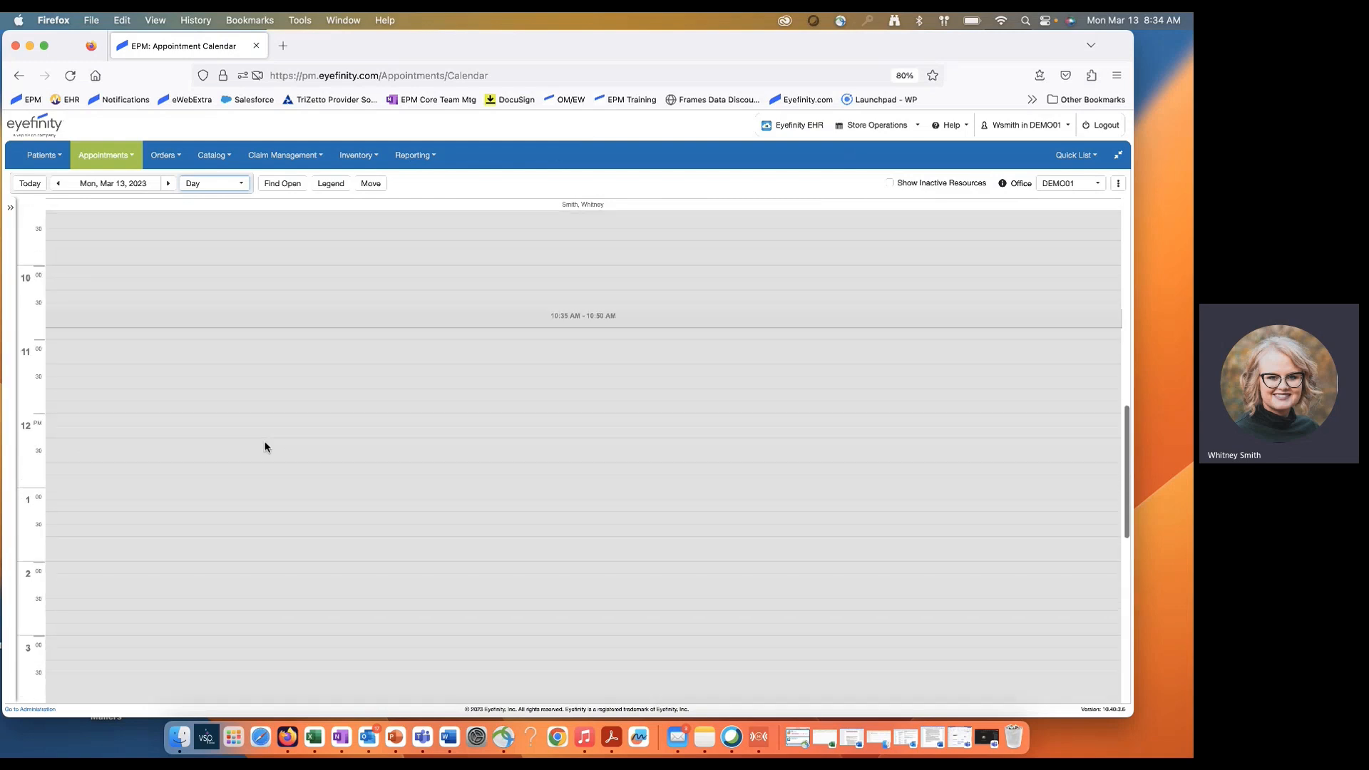
{"action": "left_click", "coordinate": [228, 187]}
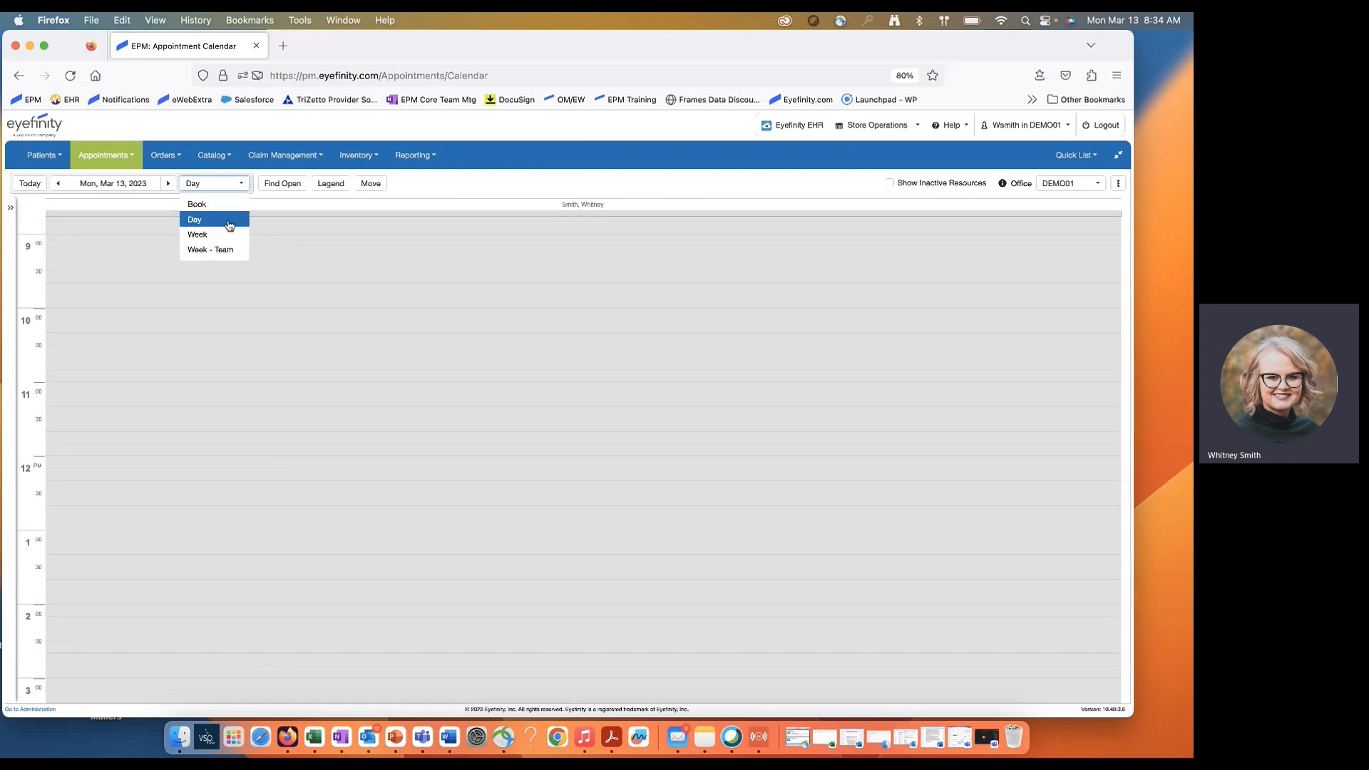
{"action": "left_click", "coordinate": [227, 232]}
{"action": "scroll", "coordinate": [635, 428], "scroll_direction": "down", "scroll_amount": 1}
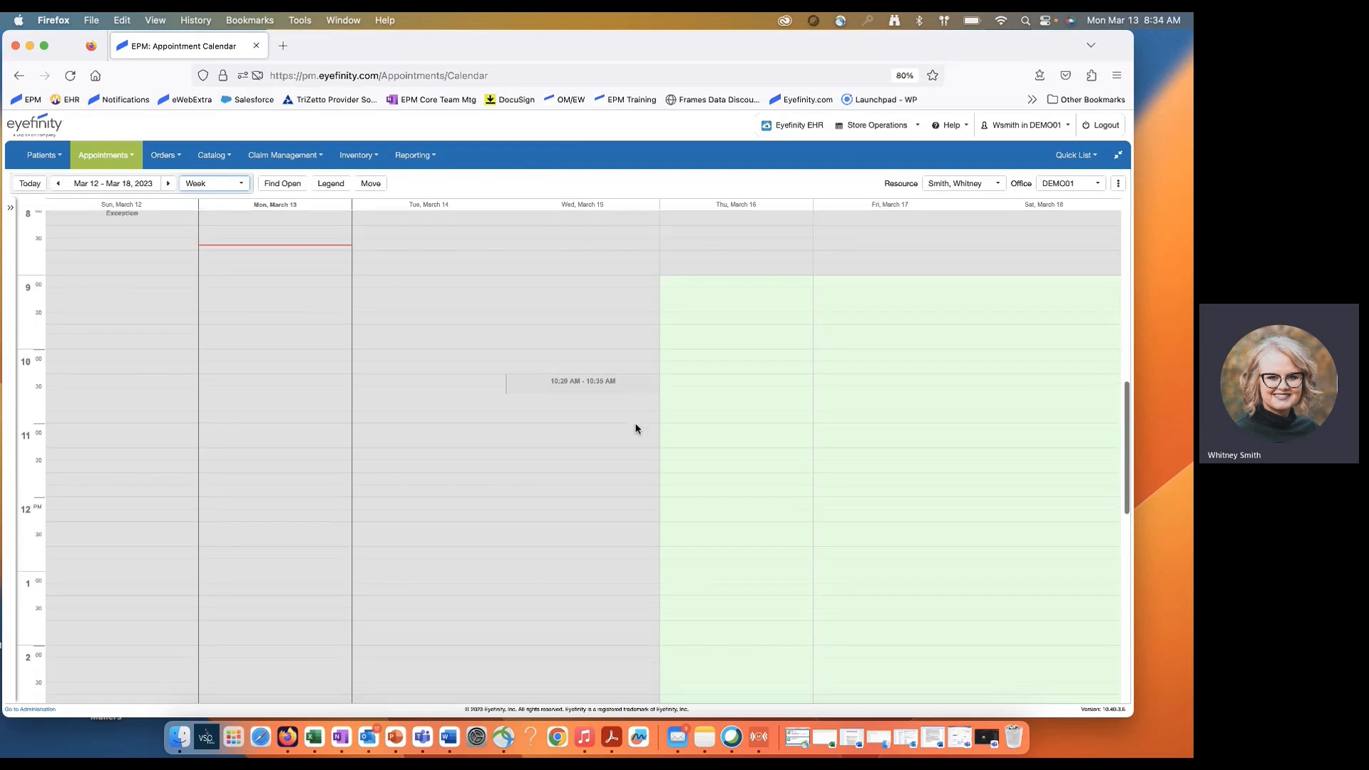
- Start a new appointment on Thursday, March 16 at 10:20 AM
{"action": "left_click", "coordinate": [964, 184]}
{"action": "scroll", "coordinate": [794, 443], "scroll_direction": "down", "scroll_amount": 1}
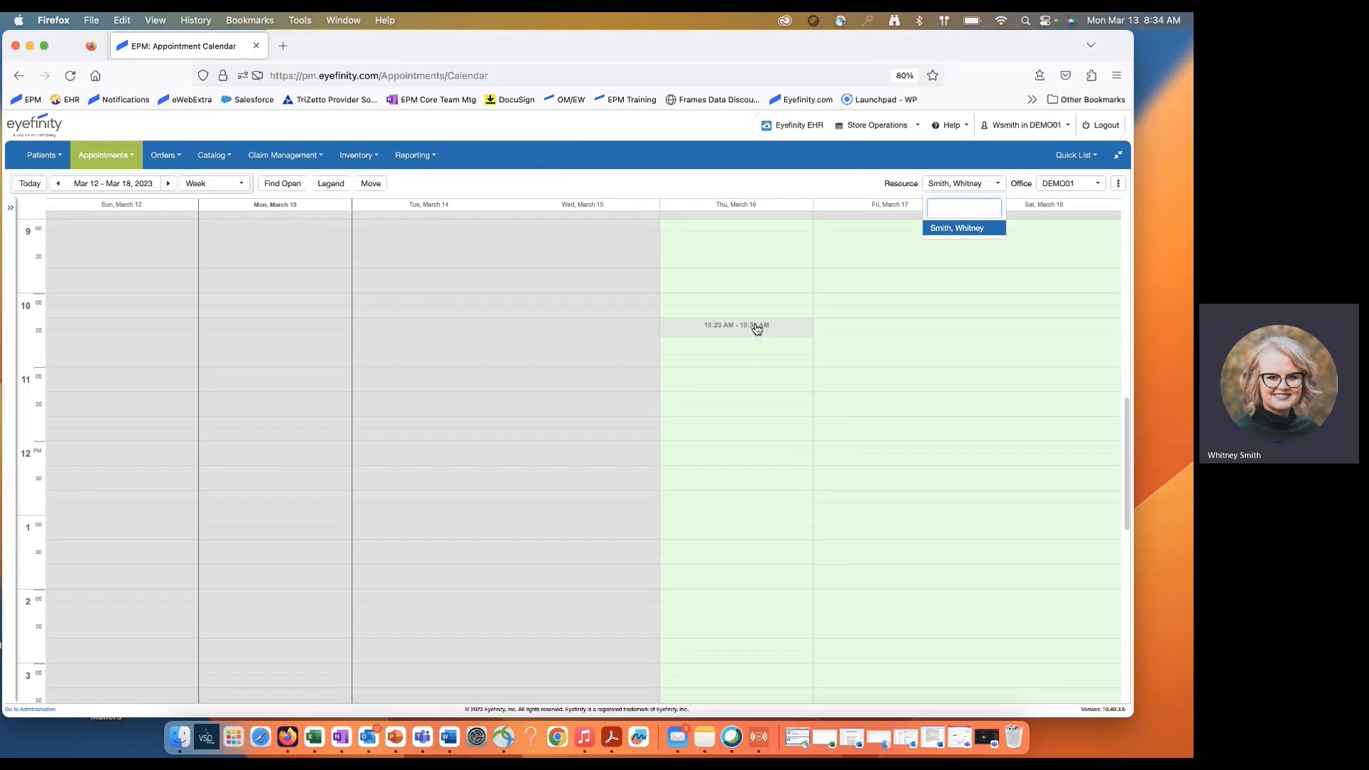
{"action": "left_click", "coordinate": [784, 324]}
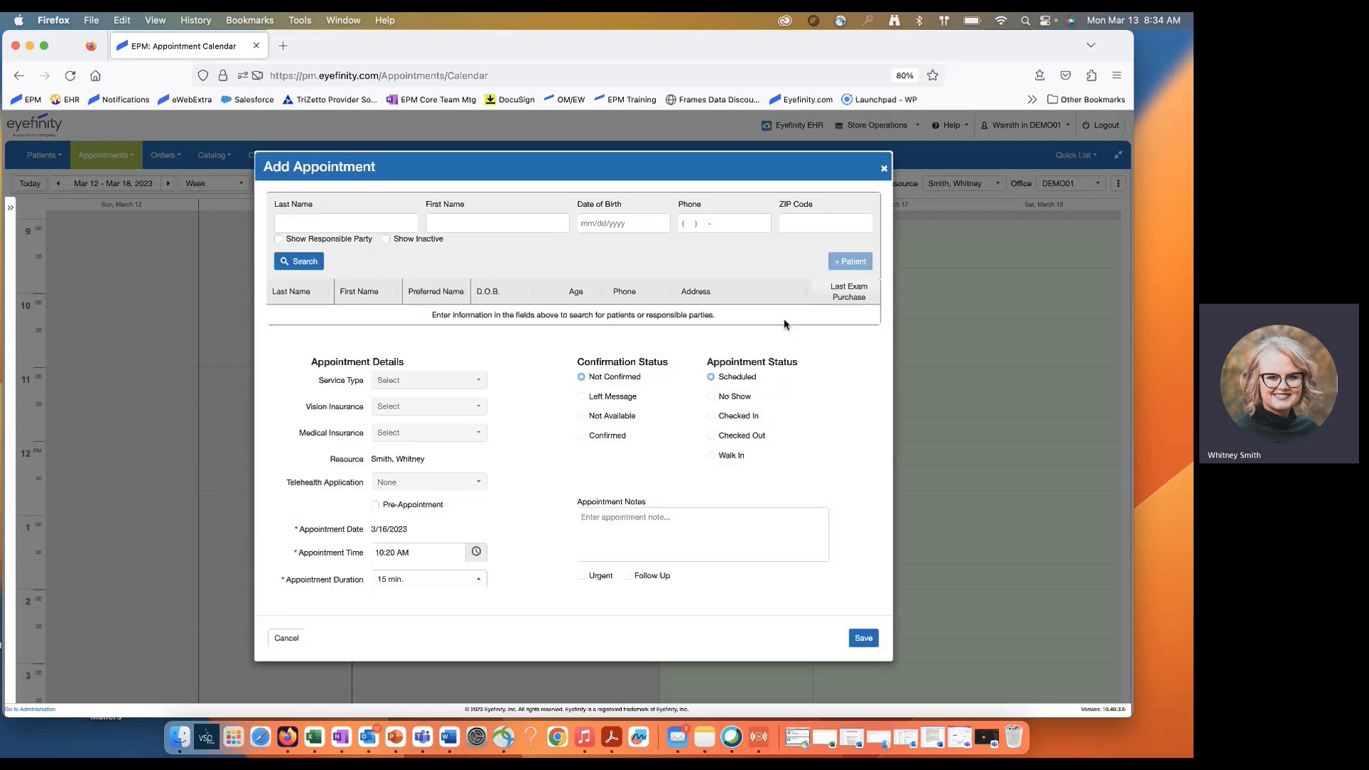
- Search for the patient by last name and the beginning of the first name, and select the matching adult patient
{"action": "left_click", "coordinate": [404, 225]}
{"action": "type", "text": "wood"}
{"action": "key", "text": "Tab"}
{"action": "type", "text": "na"}
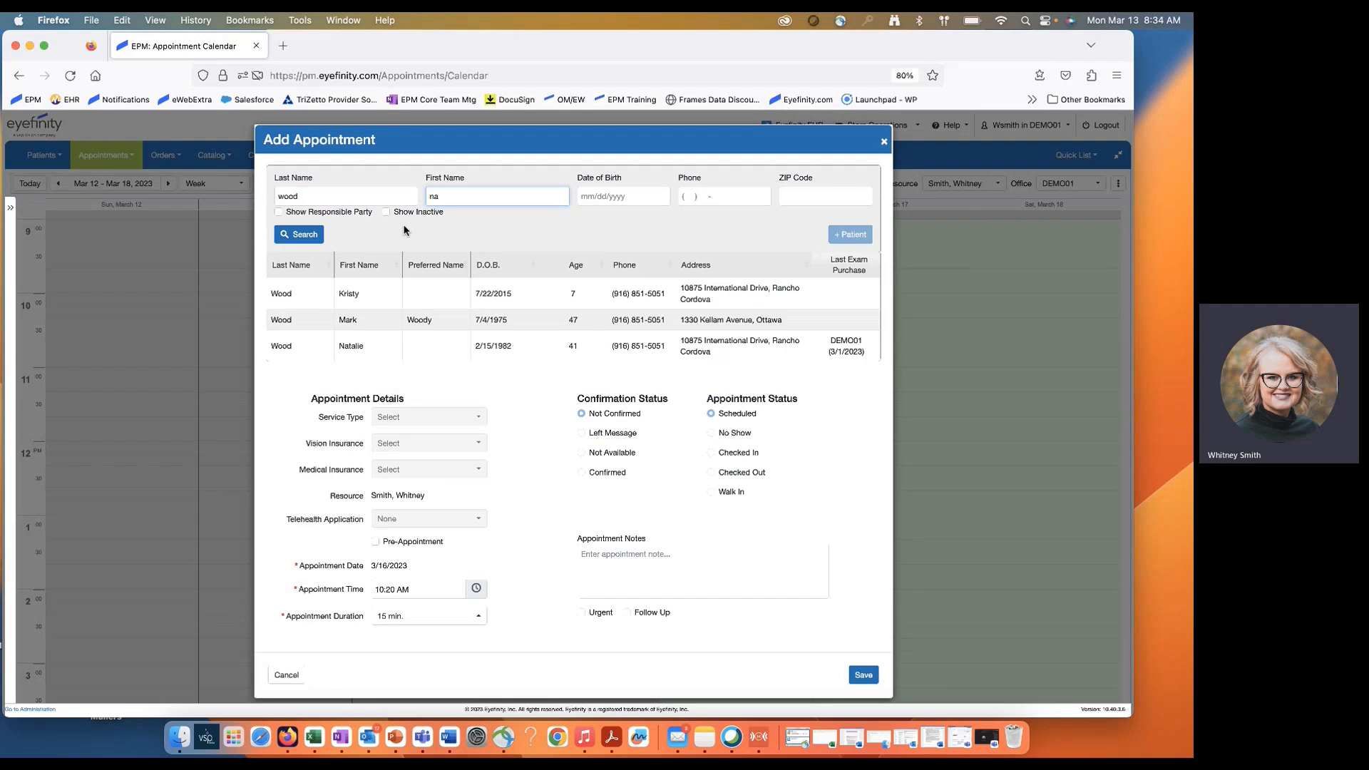
{"action": "left_click", "coordinate": [357, 314]}
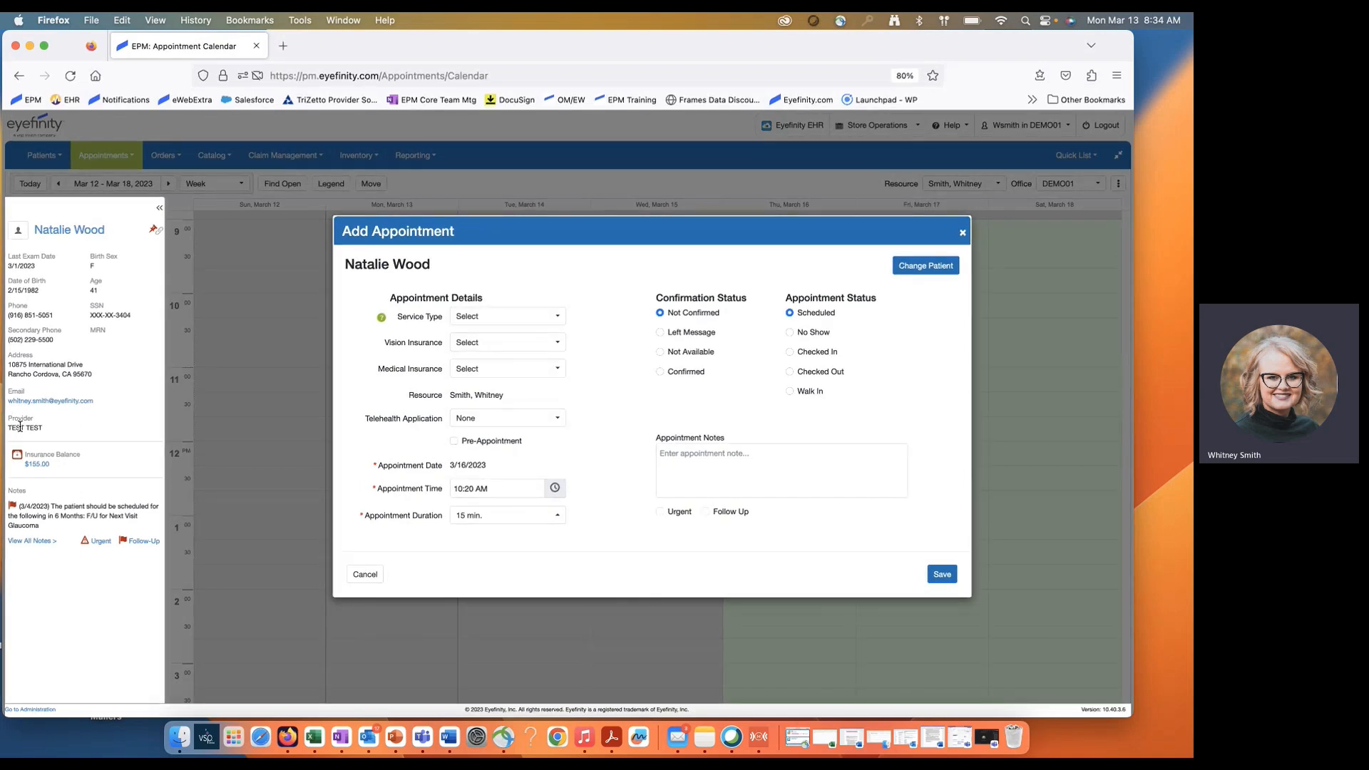
- Set the service type to 92014 - Exam Established and the vision insurance to VSP / VSP Signature, leaving medical insurance unselected
{"action": "left_click", "coordinate": [508, 318]}
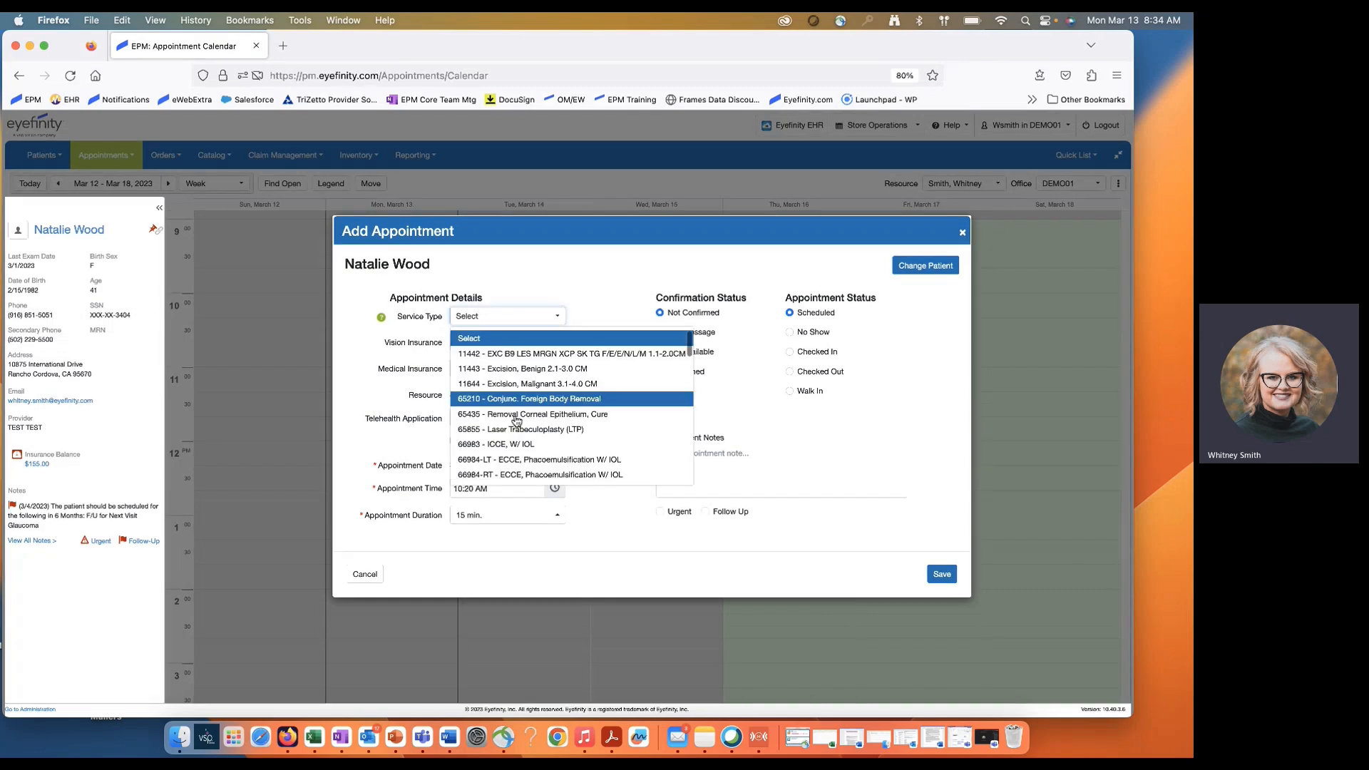
{"action": "scroll", "coordinate": [517, 431], "scroll_direction": "down", "scroll_amount": 5}
{"action": "scroll", "coordinate": [517, 434], "scroll_direction": "down", "scroll_amount": 2}
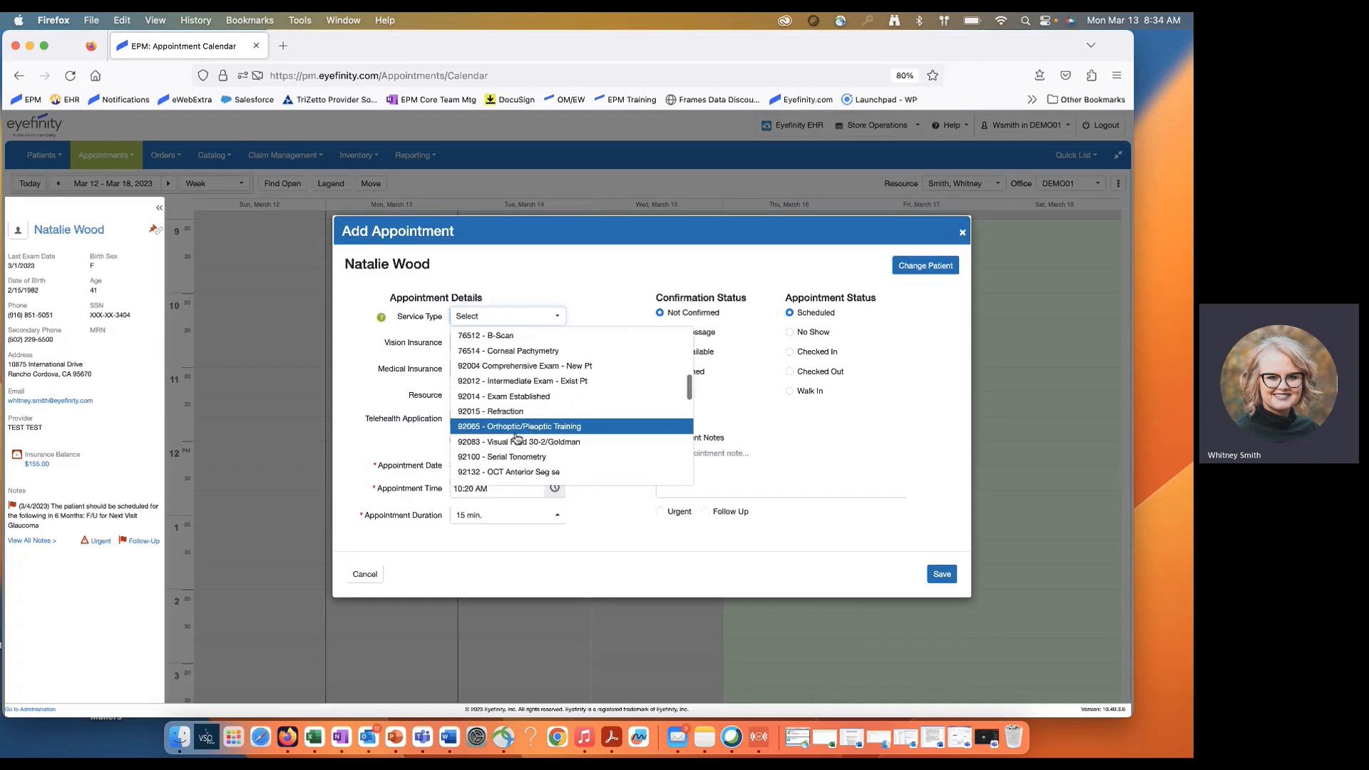
{"action": "left_click", "coordinate": [518, 395]}
{"action": "left_click", "coordinate": [477, 351]}
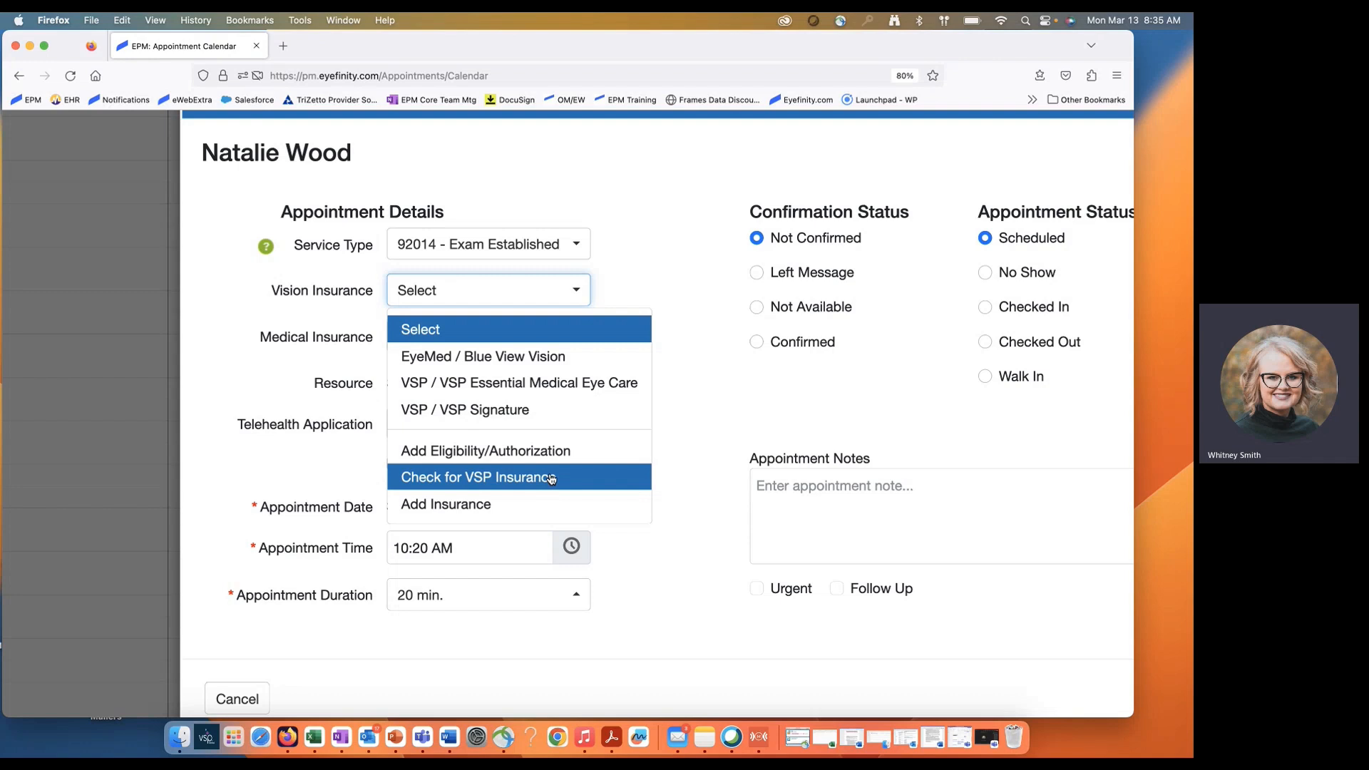
{"action": "left_click", "coordinate": [554, 412]}
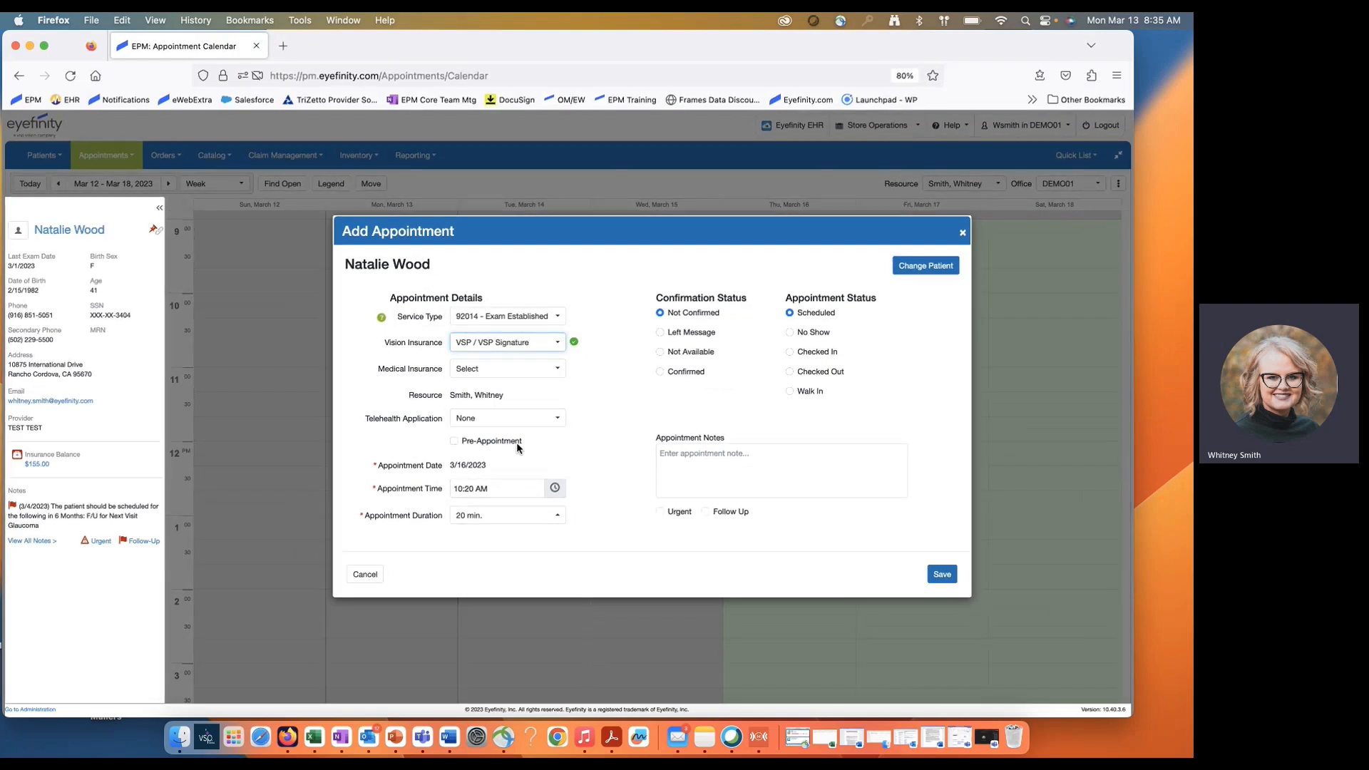
{"action": "left_click", "coordinate": [526, 368]}
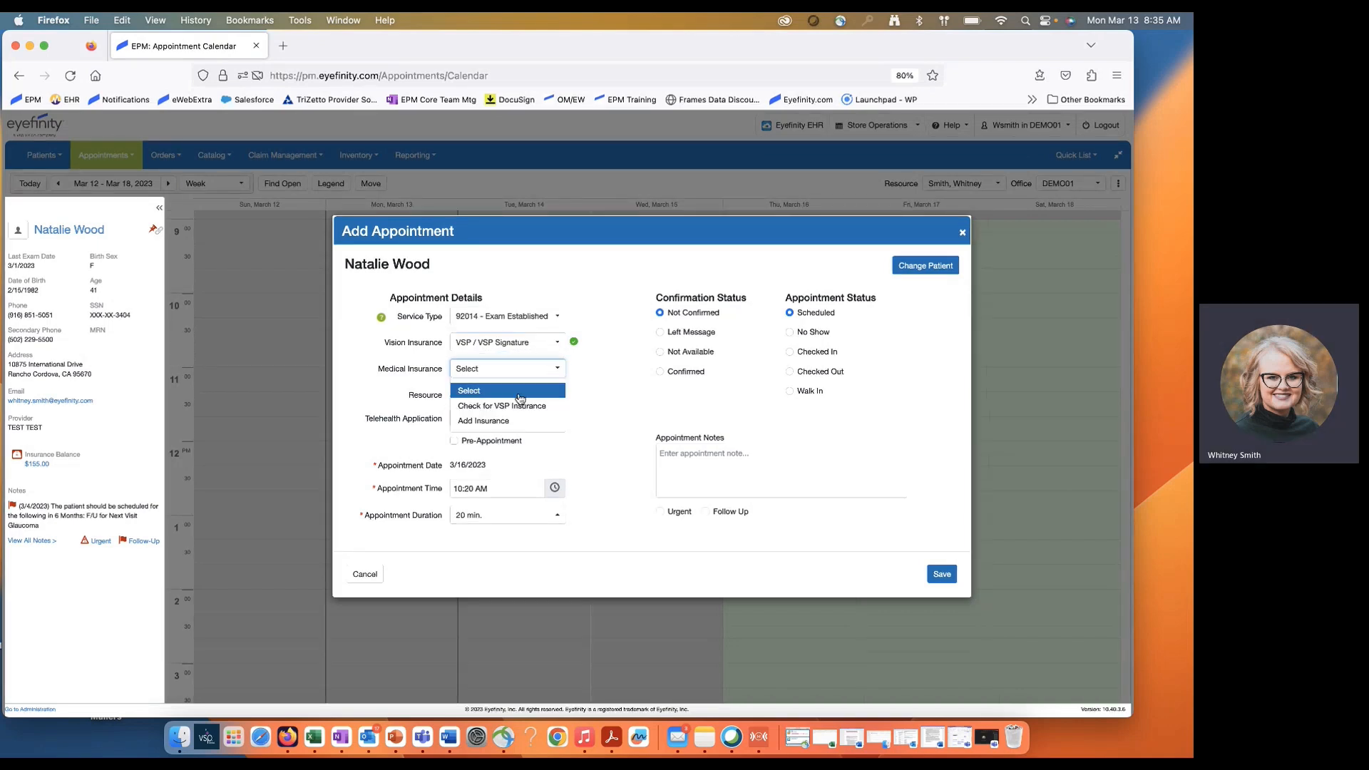
{"action": "left_click", "coordinate": [591, 445]}
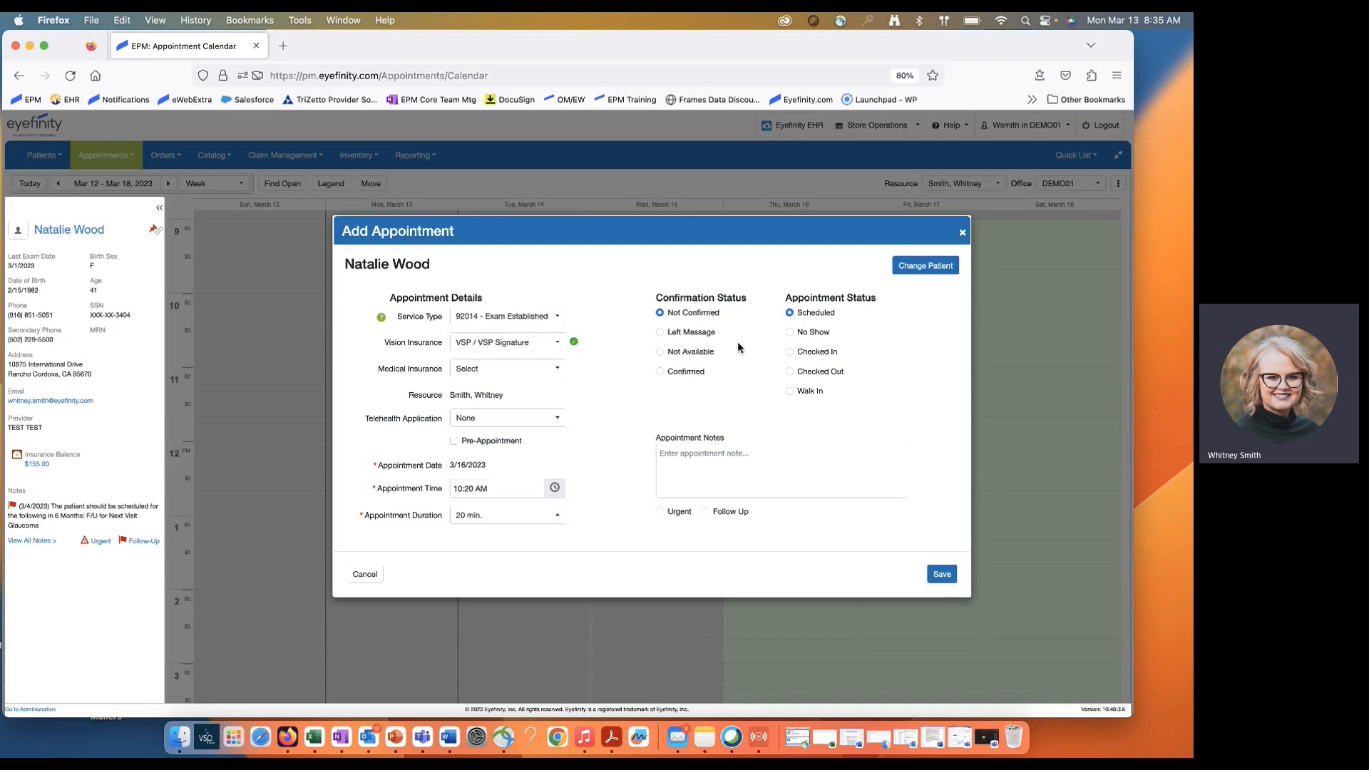
- Mark the appointment as Checked In and Confirmed, and save it
{"action": "left_click", "coordinate": [790, 352]}
{"action": "left_click", "coordinate": [659, 371]}
{"action": "left_click", "coordinate": [1084, 472]}
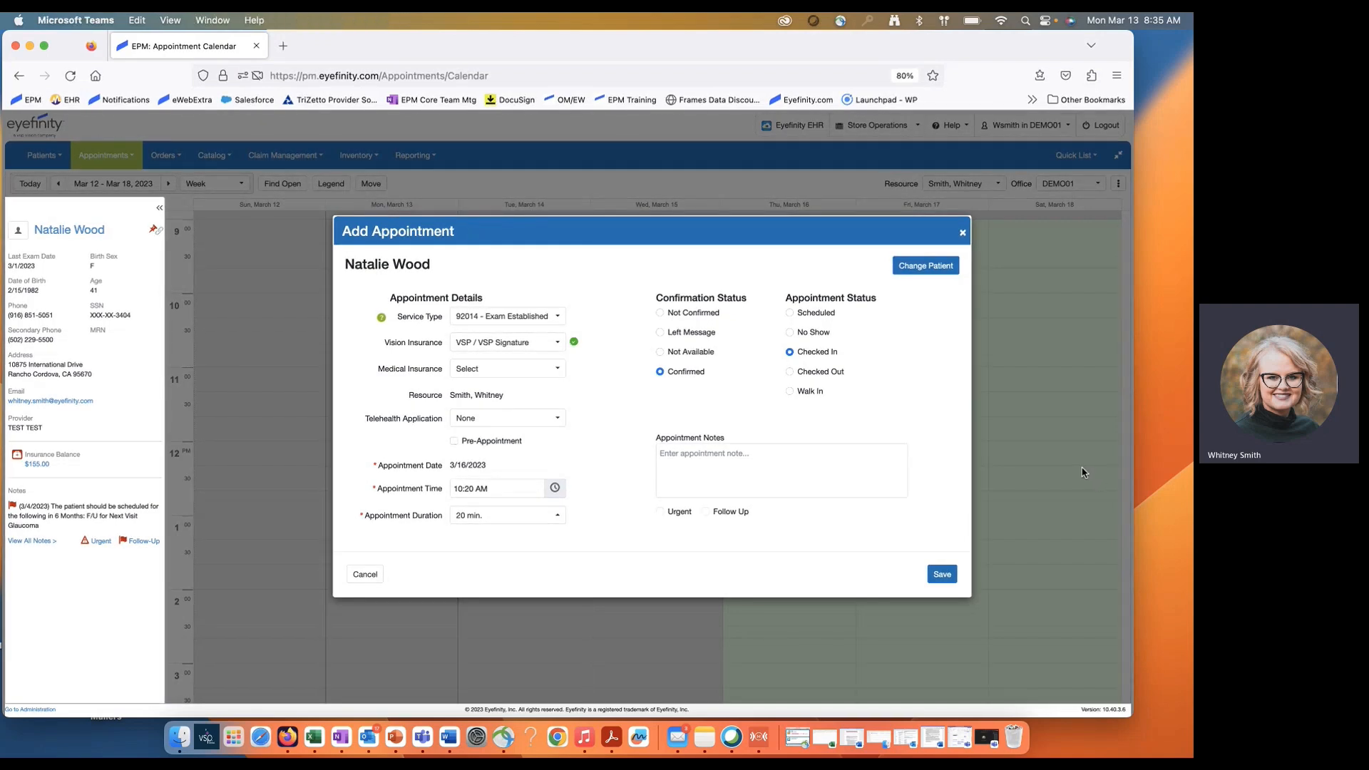
{"action": "left_click", "coordinate": [944, 574]}
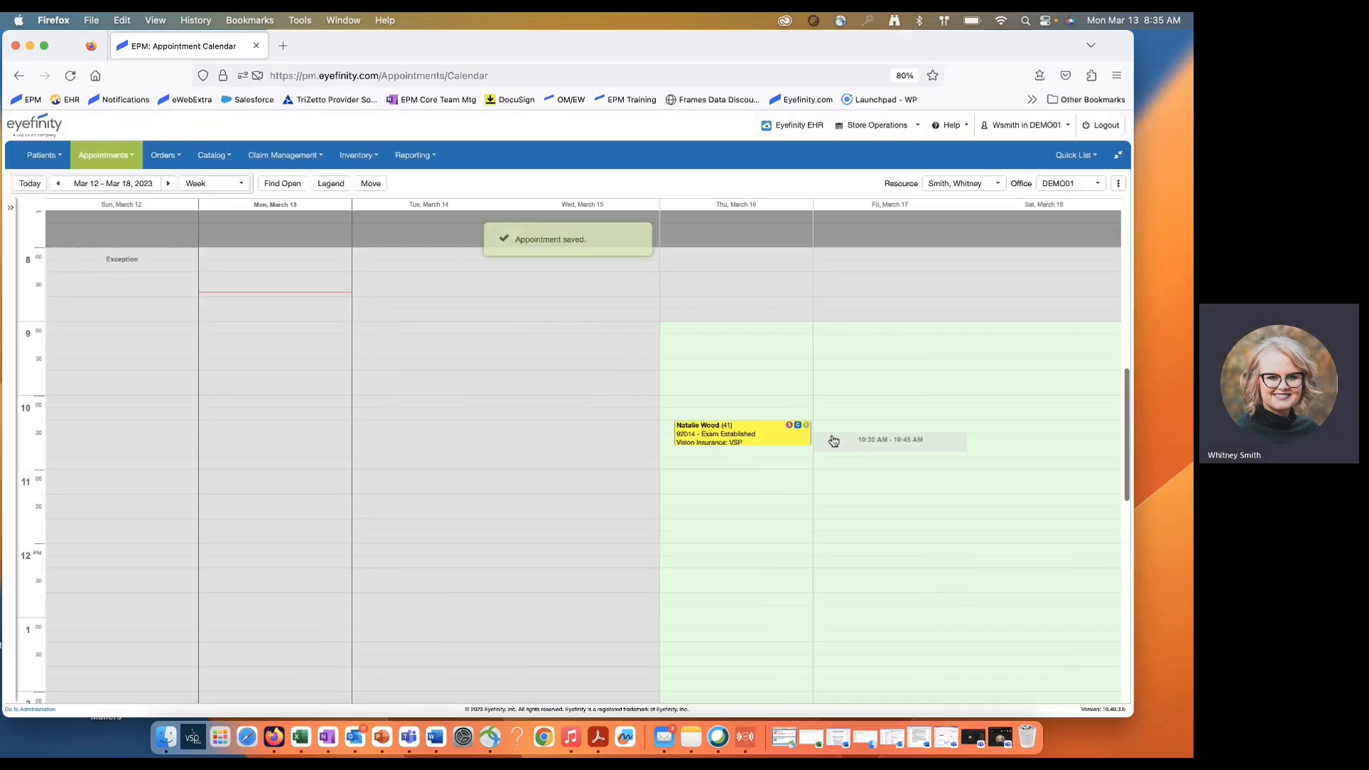
- Examine the details and status icons of the saved March 16 appointment
{"action": "mouse_move", "coordinate": [805, 426]}
{"action": "scroll", "coordinate": [807, 426], "scroll_direction": "up", "scroll_amount": 5}
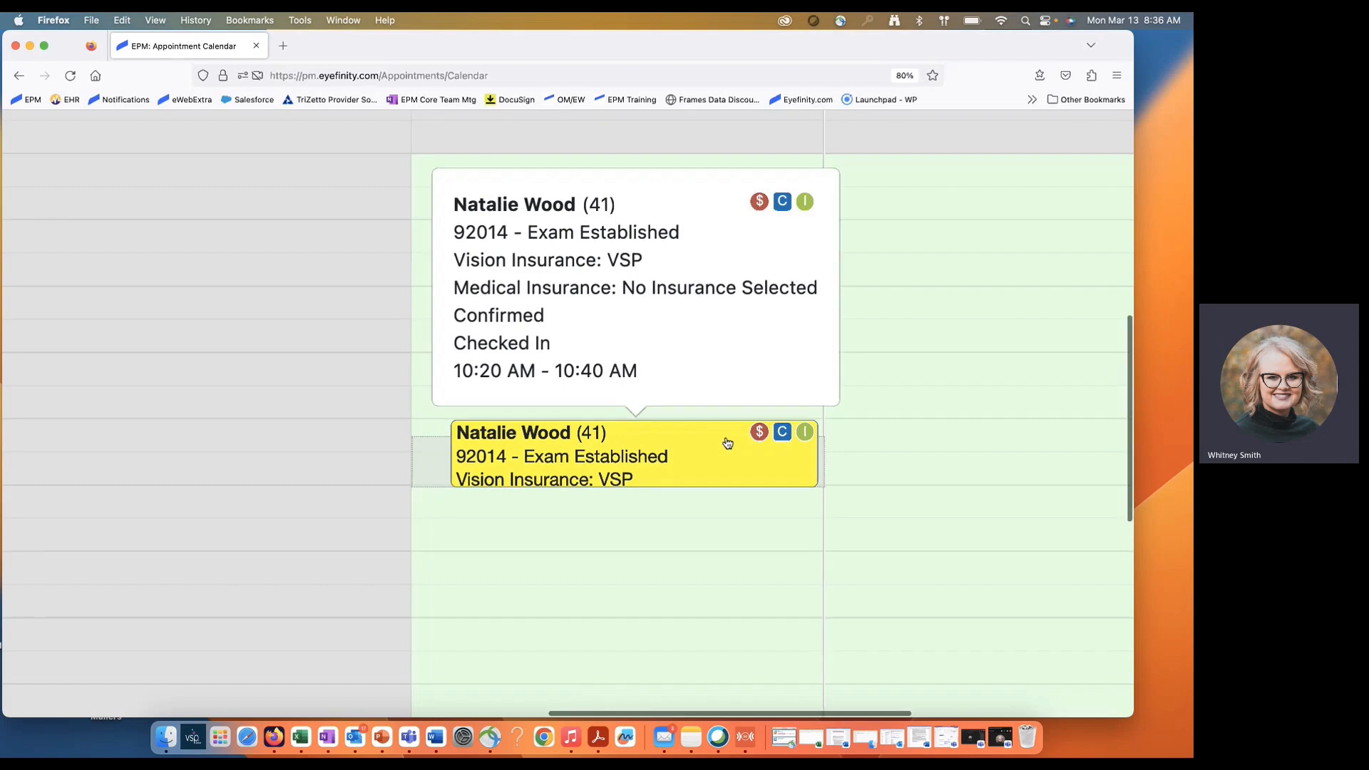
{"action": "scroll", "coordinate": [727, 444], "scroll_direction": "down", "scroll_amount": 5}
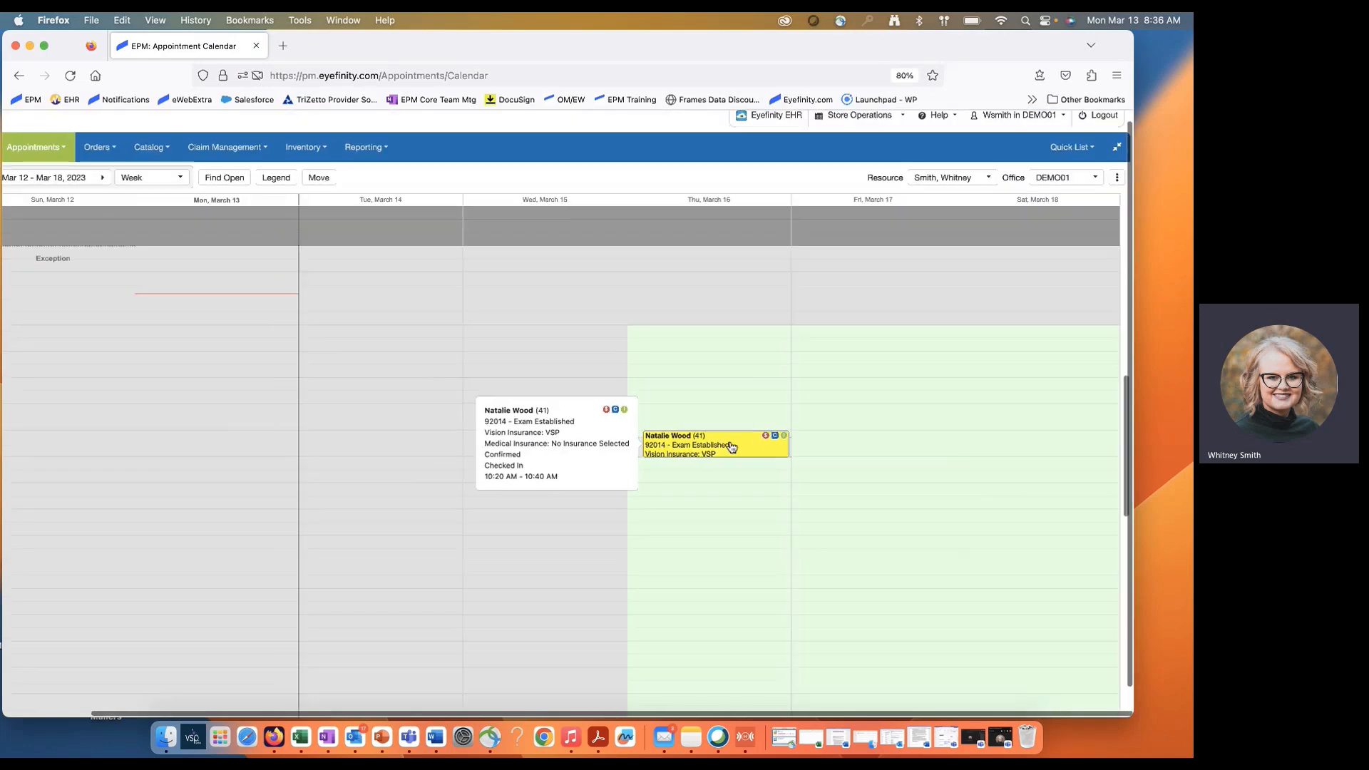
- Open the patient's record from the March 16 appointment and go to its Overview page
{"action": "left_click", "coordinate": [767, 446]}
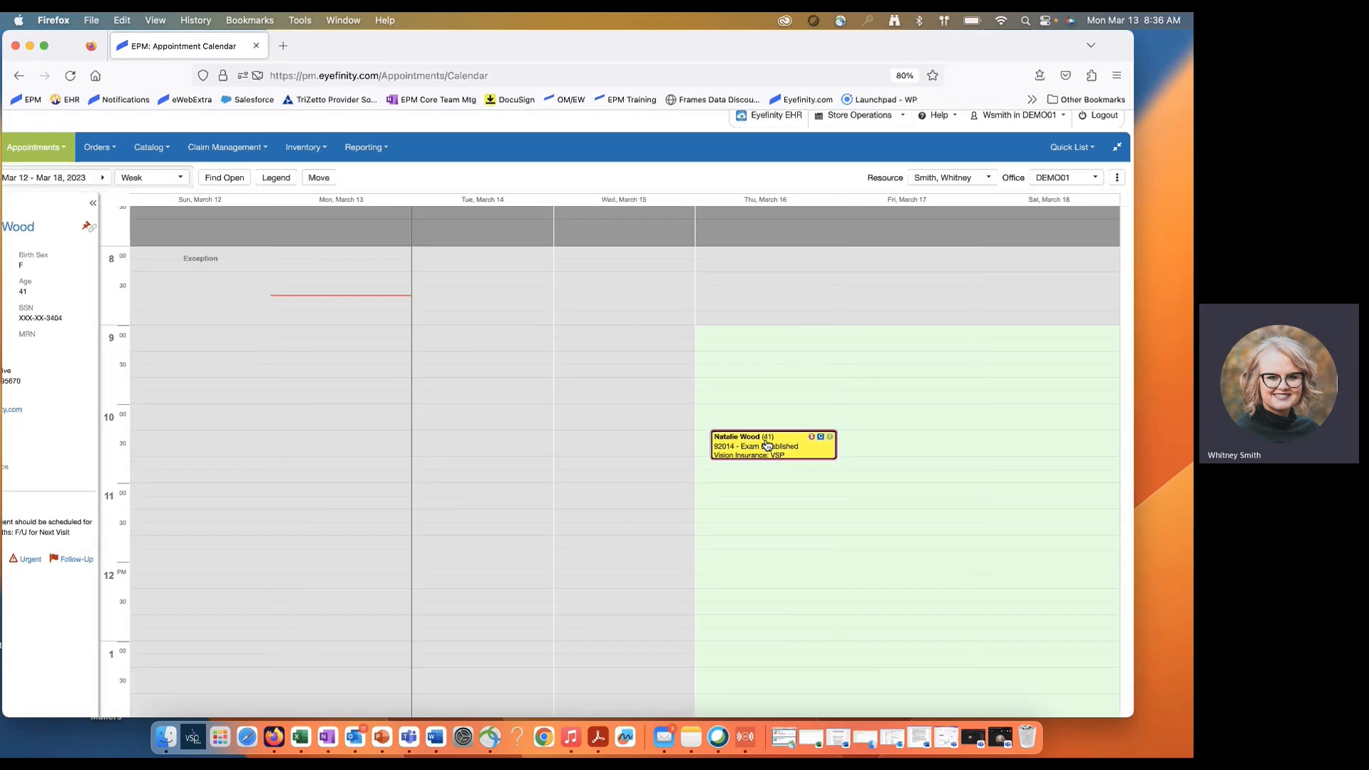
{"action": "scroll", "coordinate": [767, 445], "scroll_direction": "down", "scroll_amount": 2}
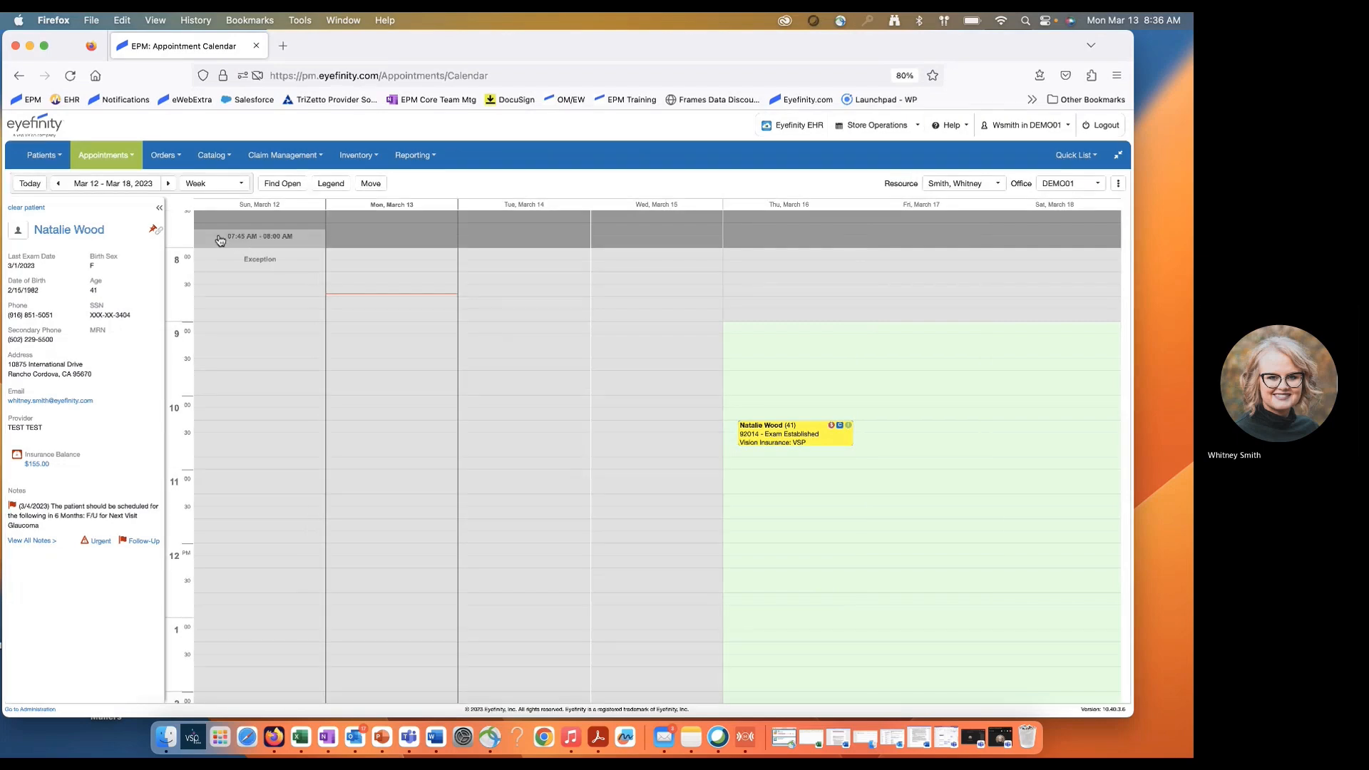
{"action": "left_click", "coordinate": [69, 229]}
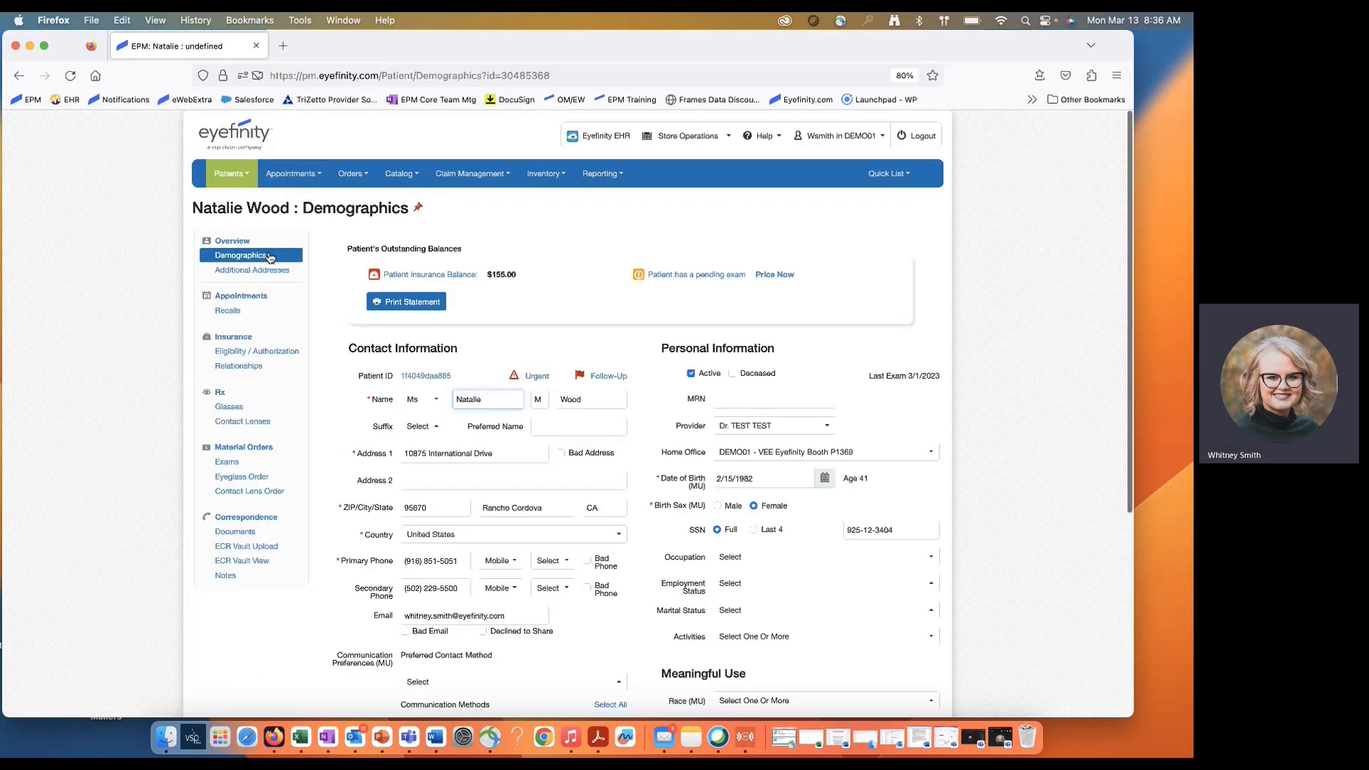
{"action": "left_click", "coordinate": [249, 241]}
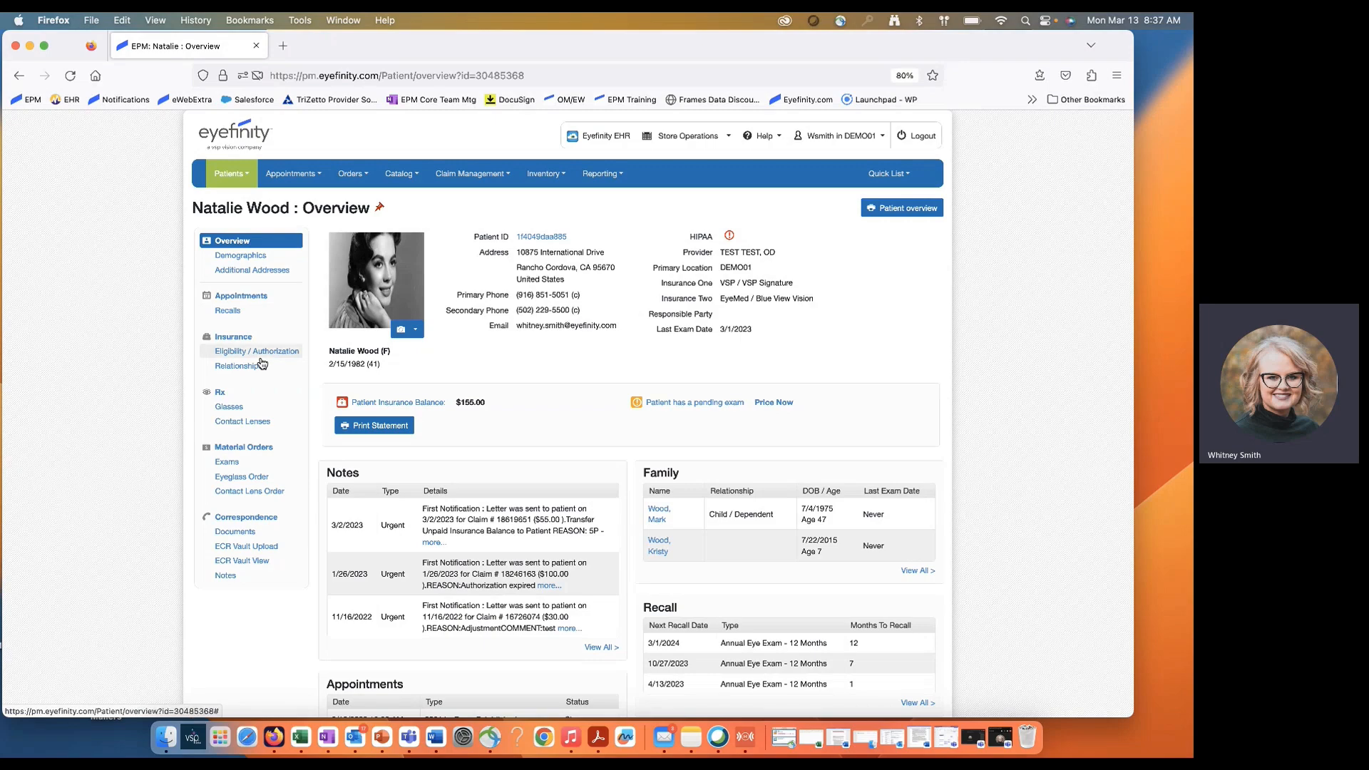
- Review the patient's Overview page, including the record sections, balances, notes, family, recalls, appointments, orders and prescriptions
{"action": "scroll", "coordinate": [262, 364], "scroll_direction": "up", "scroll_amount": 2}
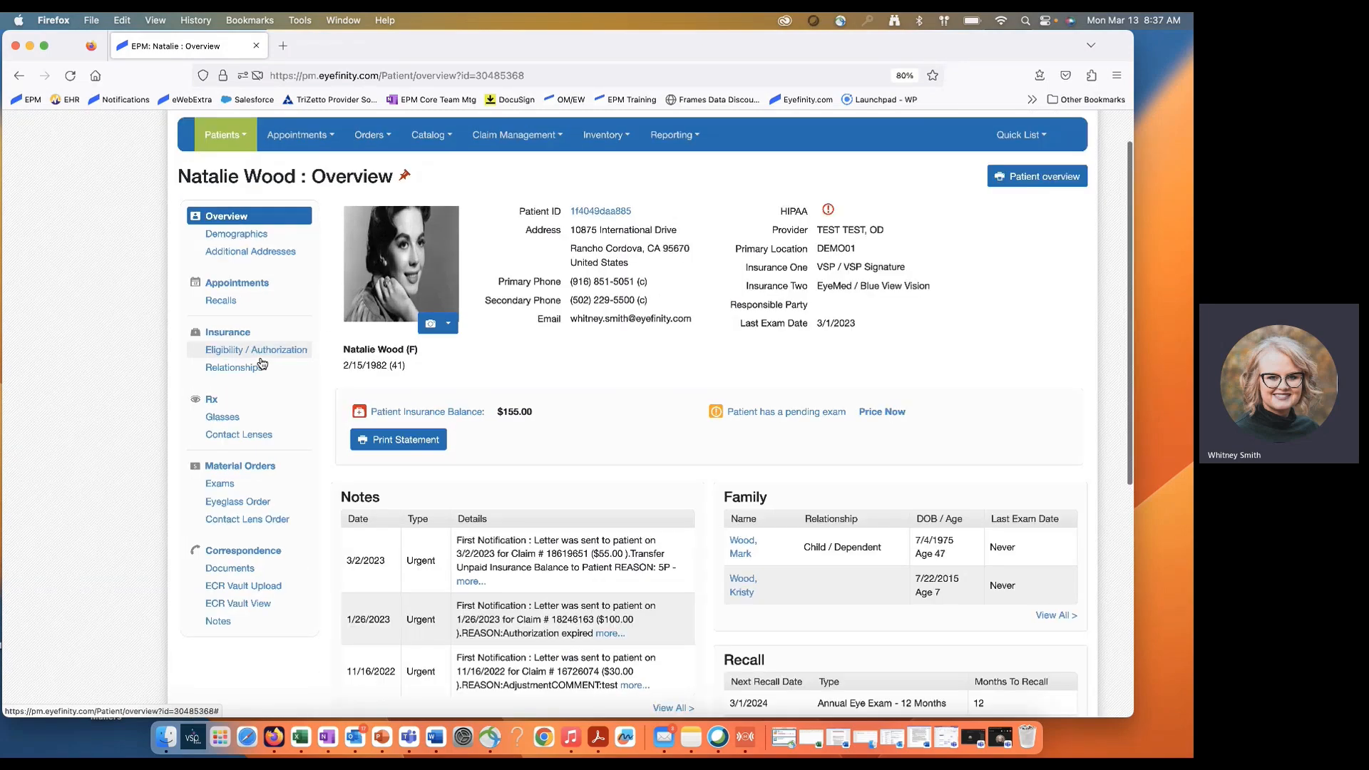
{"action": "scroll", "coordinate": [262, 364], "scroll_direction": "up", "scroll_amount": 5}
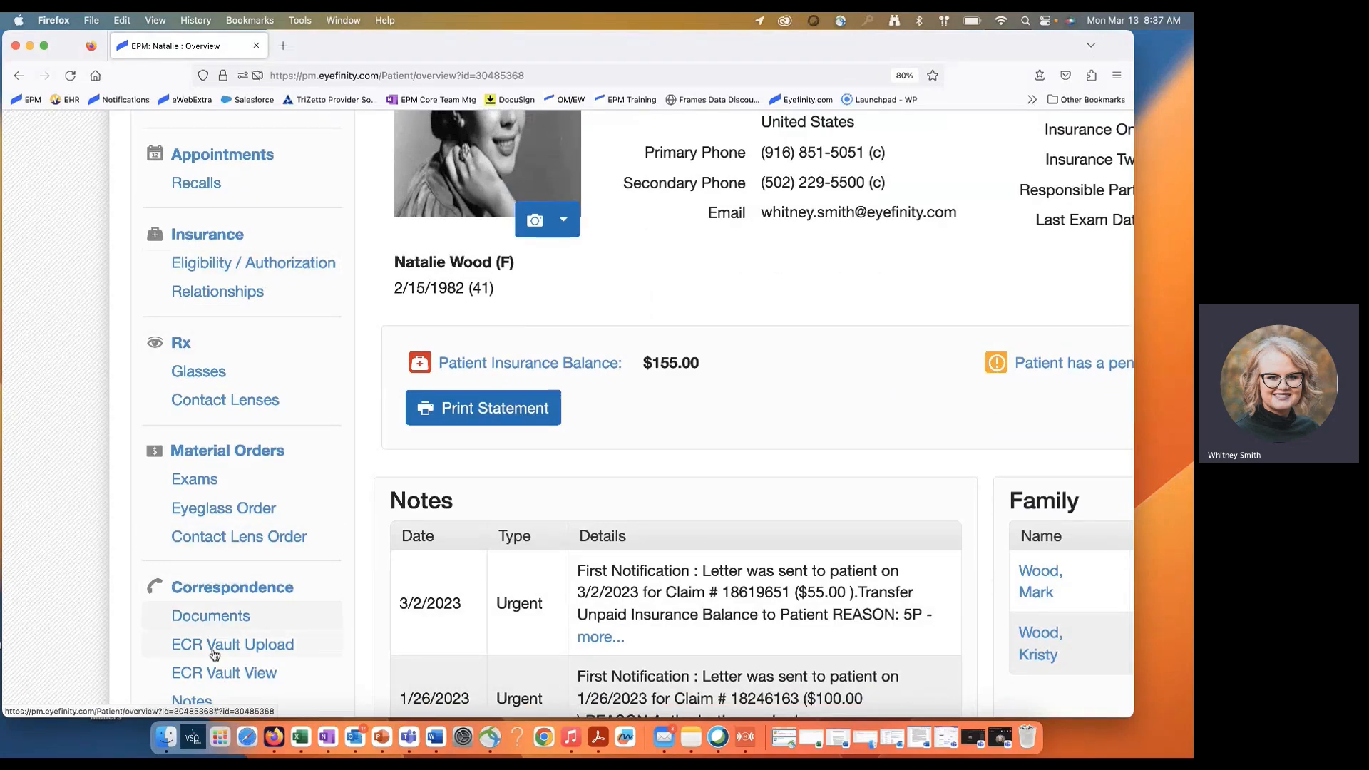
{"action": "scroll", "coordinate": [214, 654], "scroll_direction": "down", "scroll_amount": 5}
{"action": "scroll", "coordinate": [214, 655], "scroll_direction": "down", "scroll_amount": 2}
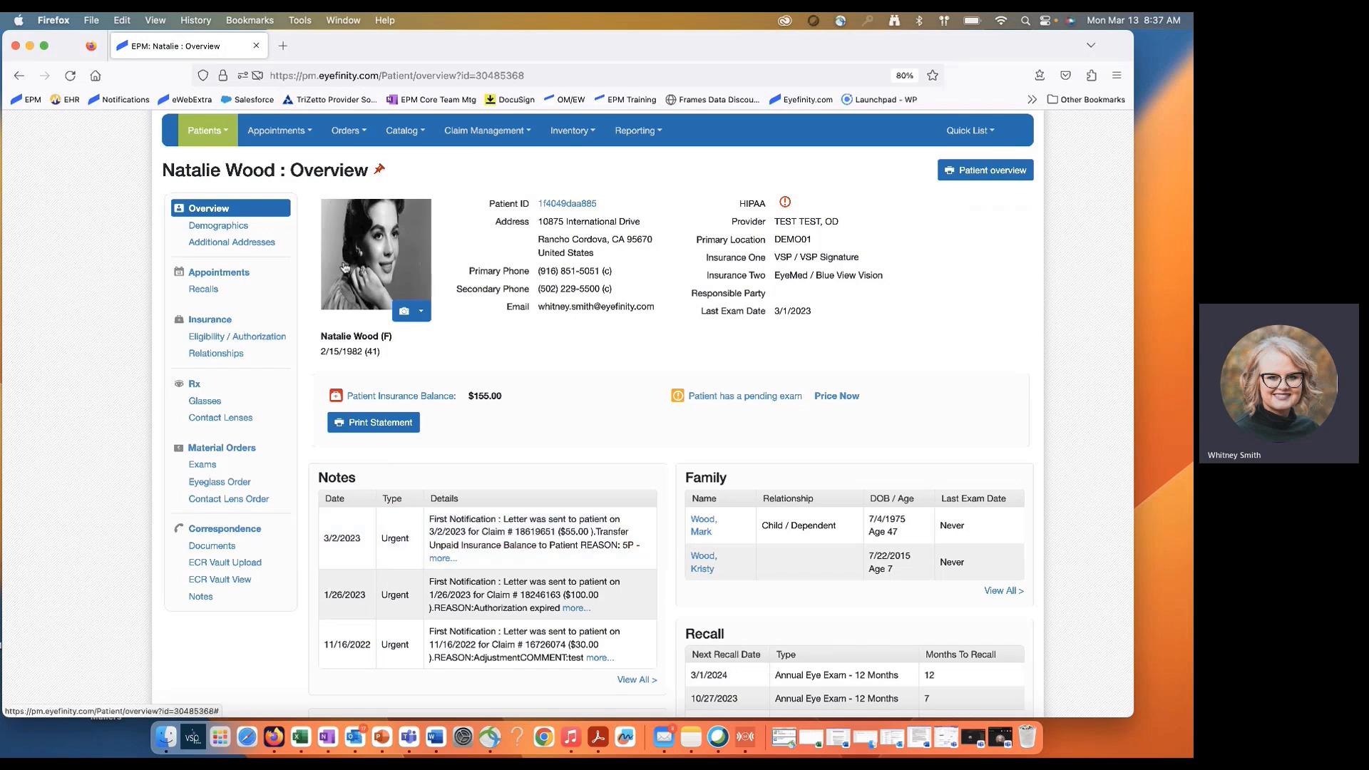
{"action": "scroll", "coordinate": [647, 312], "scroll_direction": "down", "scroll_amount": 4}
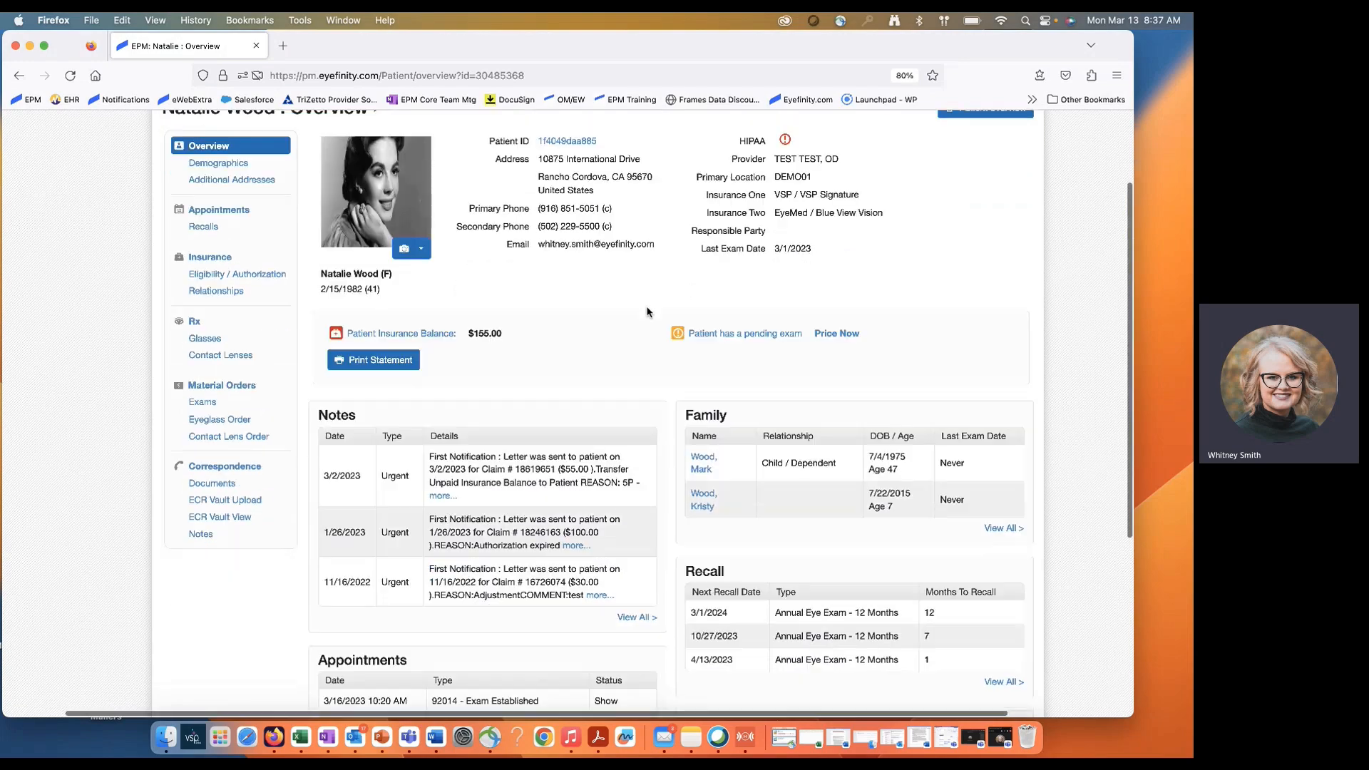
{"action": "scroll", "coordinate": [647, 311], "scroll_direction": "down", "scroll_amount": 4}
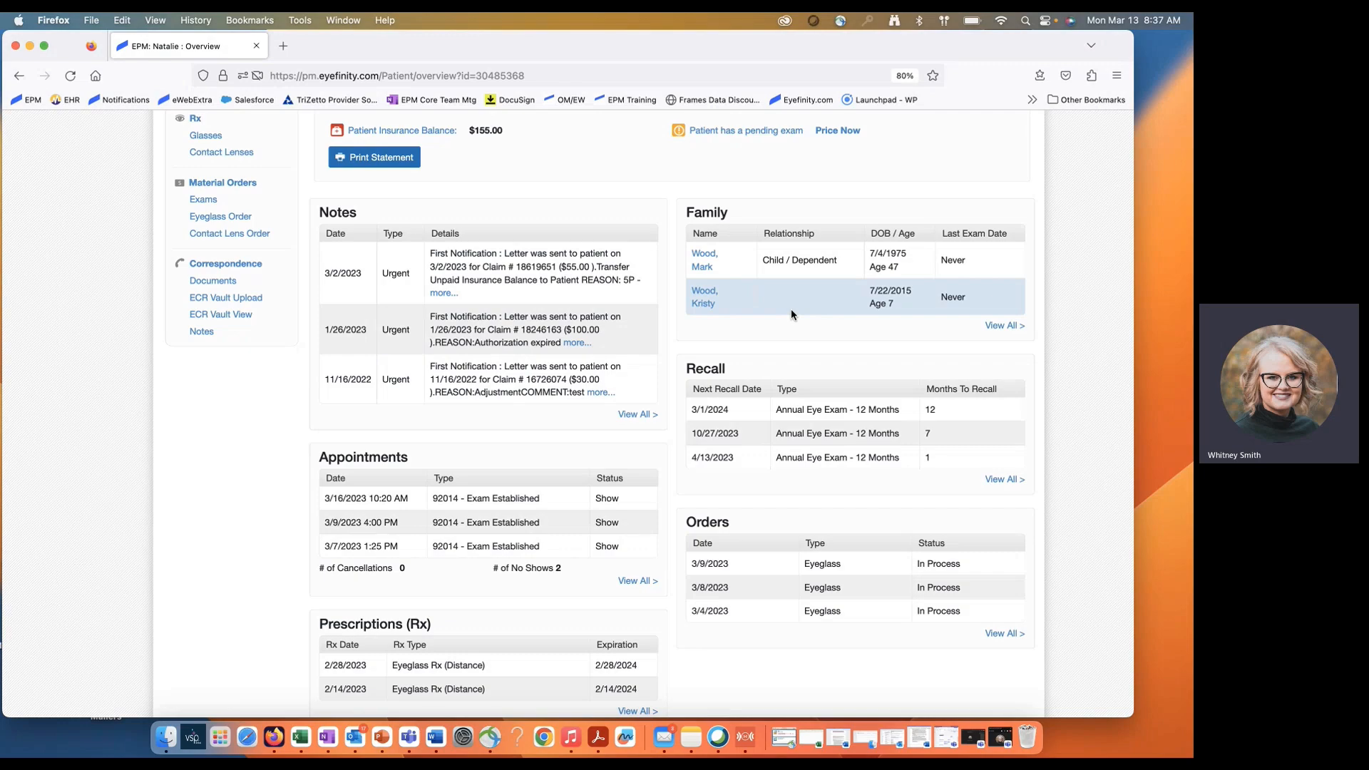
{"action": "scroll", "coordinate": [790, 309], "scroll_direction": "up", "scroll_amount": 5}
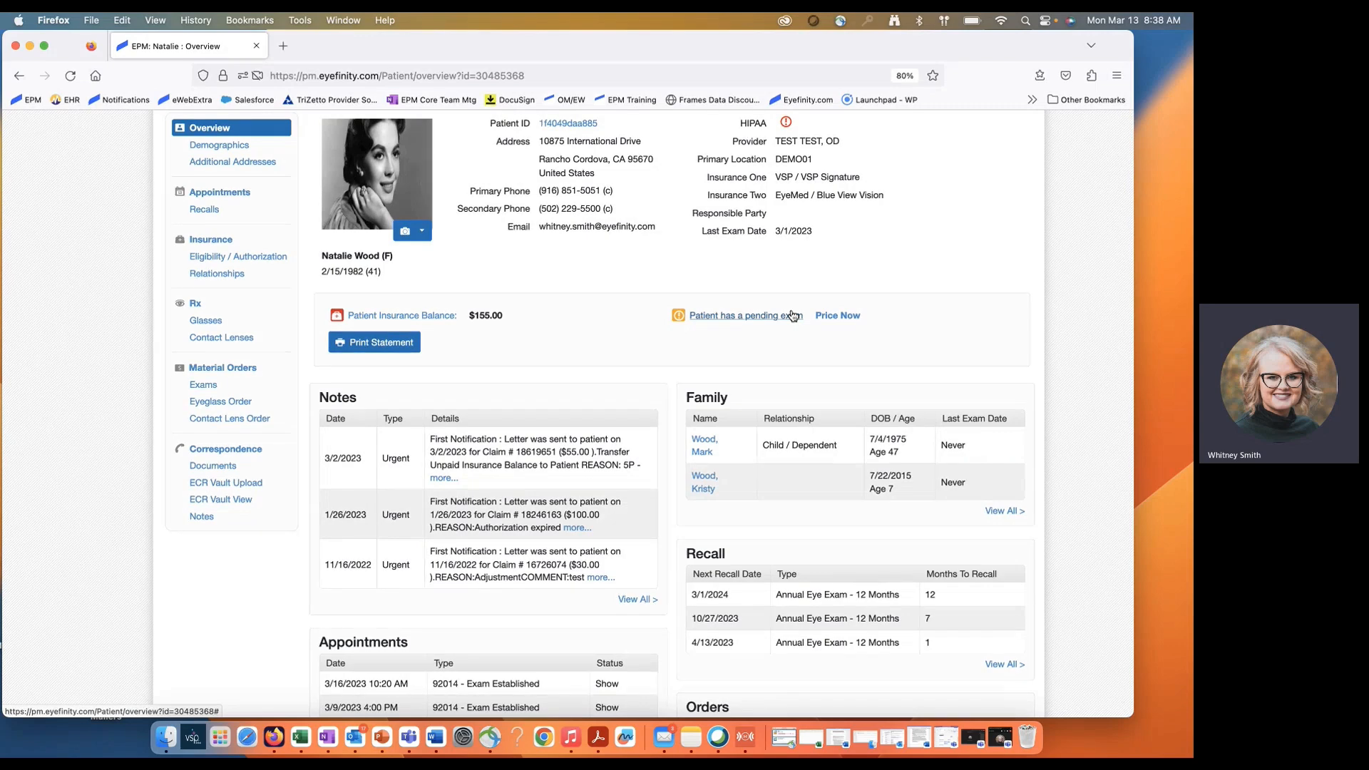
- Open the patient's insurance list and check for VSP insurance, confirming the patient as the subscriber of record
{"action": "scroll", "coordinate": [791, 314], "scroll_direction": "up", "scroll_amount": 2}
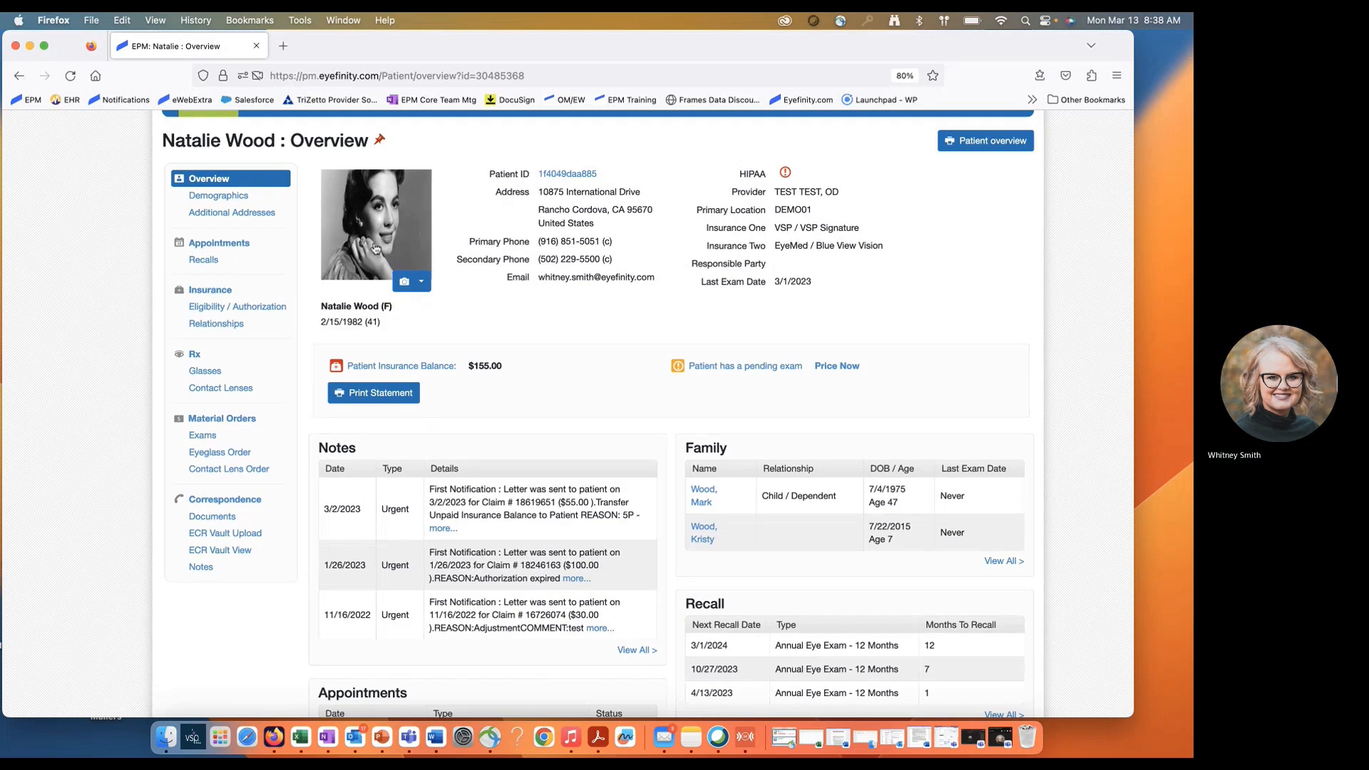
{"action": "left_click", "coordinate": [210, 292]}
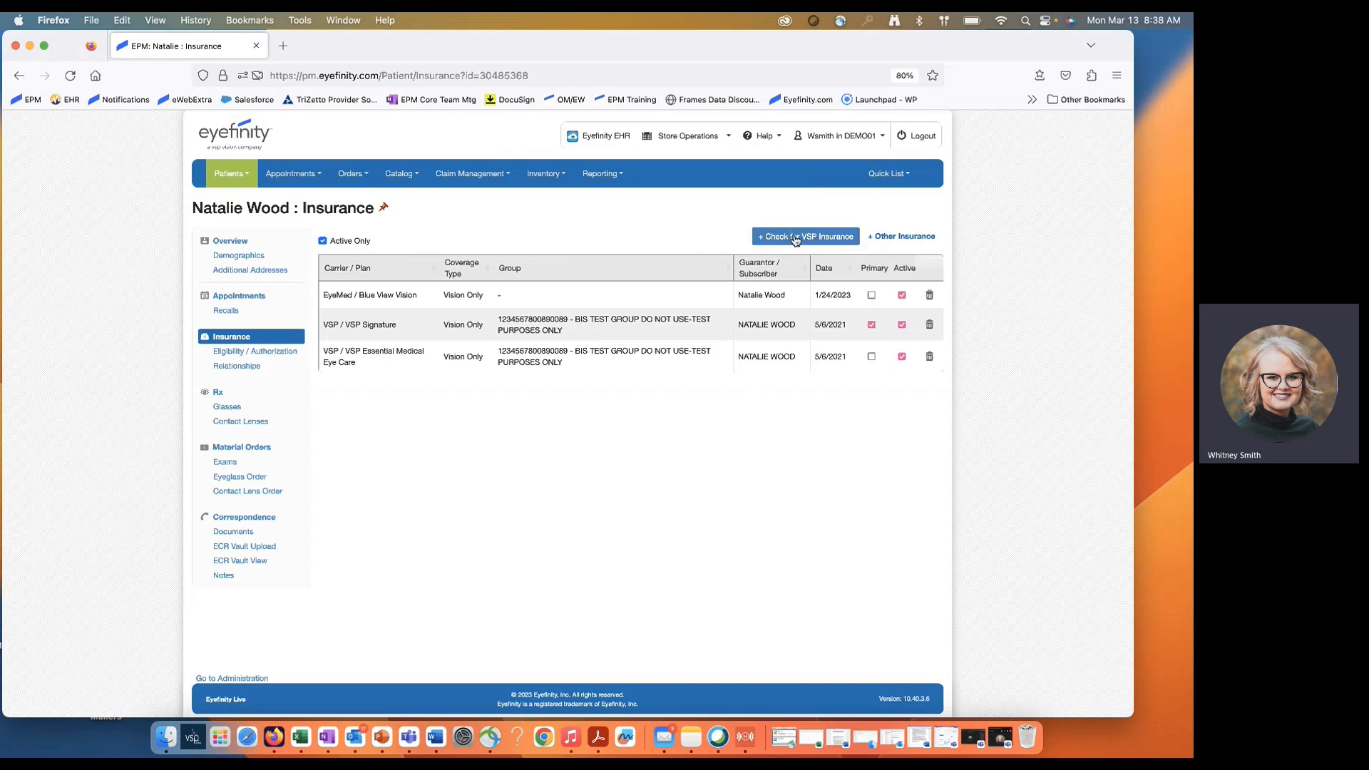
{"action": "scroll", "coordinate": [791, 239], "scroll_direction": "up", "scroll_amount": 3}
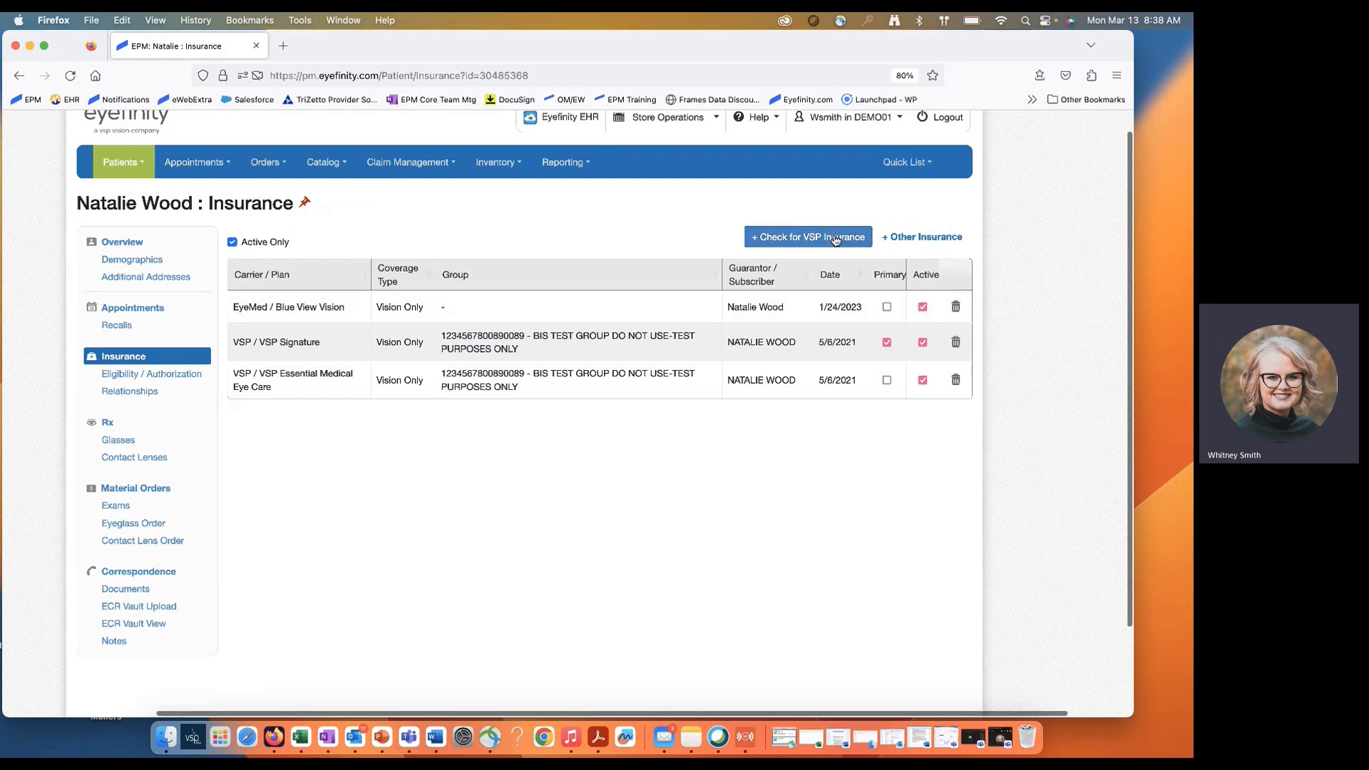
{"action": "left_click", "coordinate": [803, 243]}
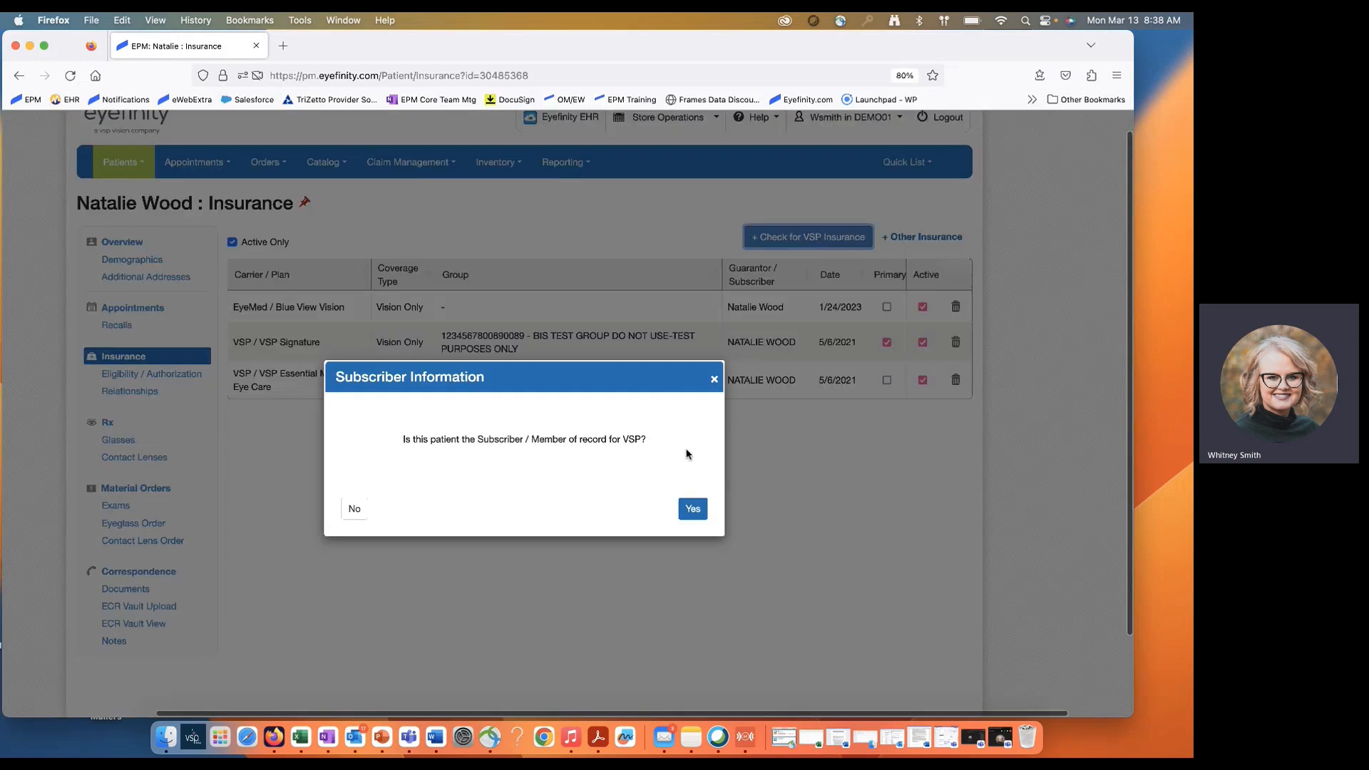
{"action": "left_click", "coordinate": [691, 509]}
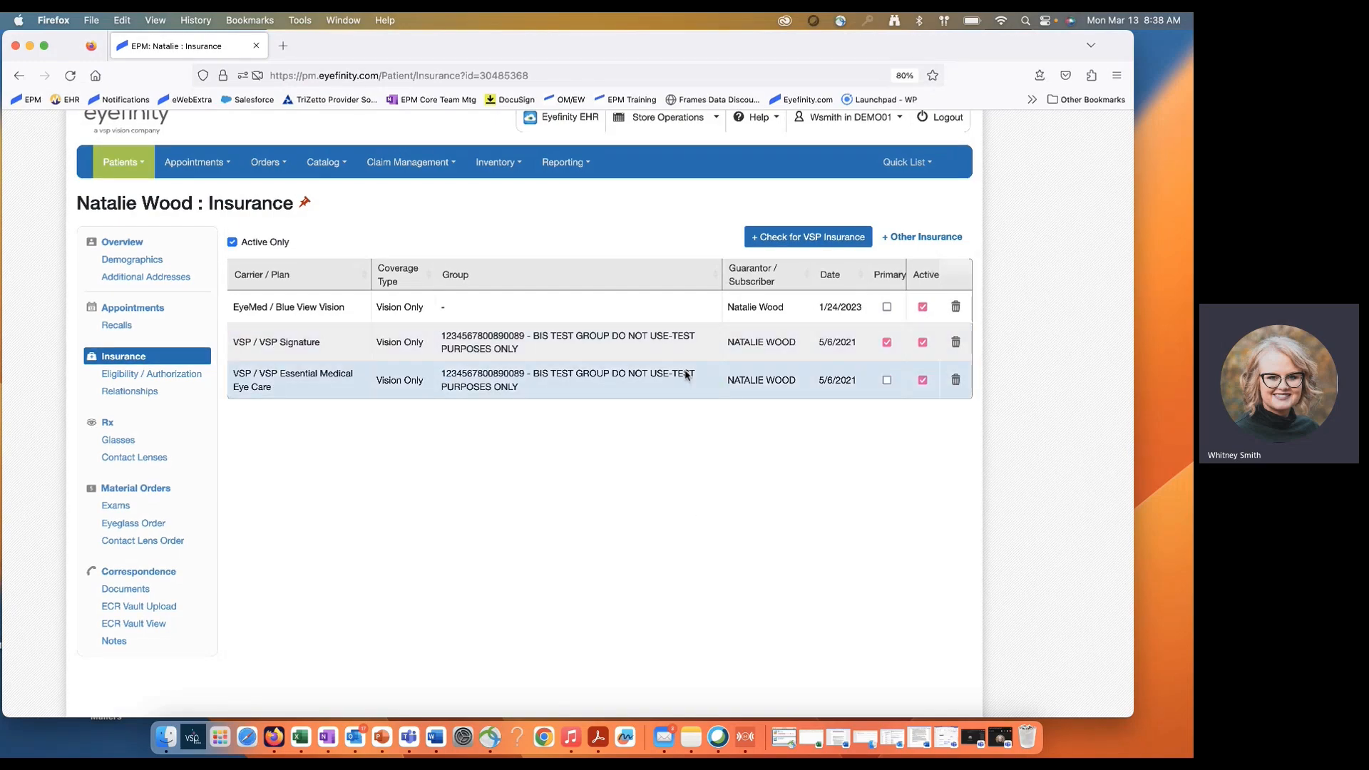
{"action": "left_click", "coordinate": [924, 238]}
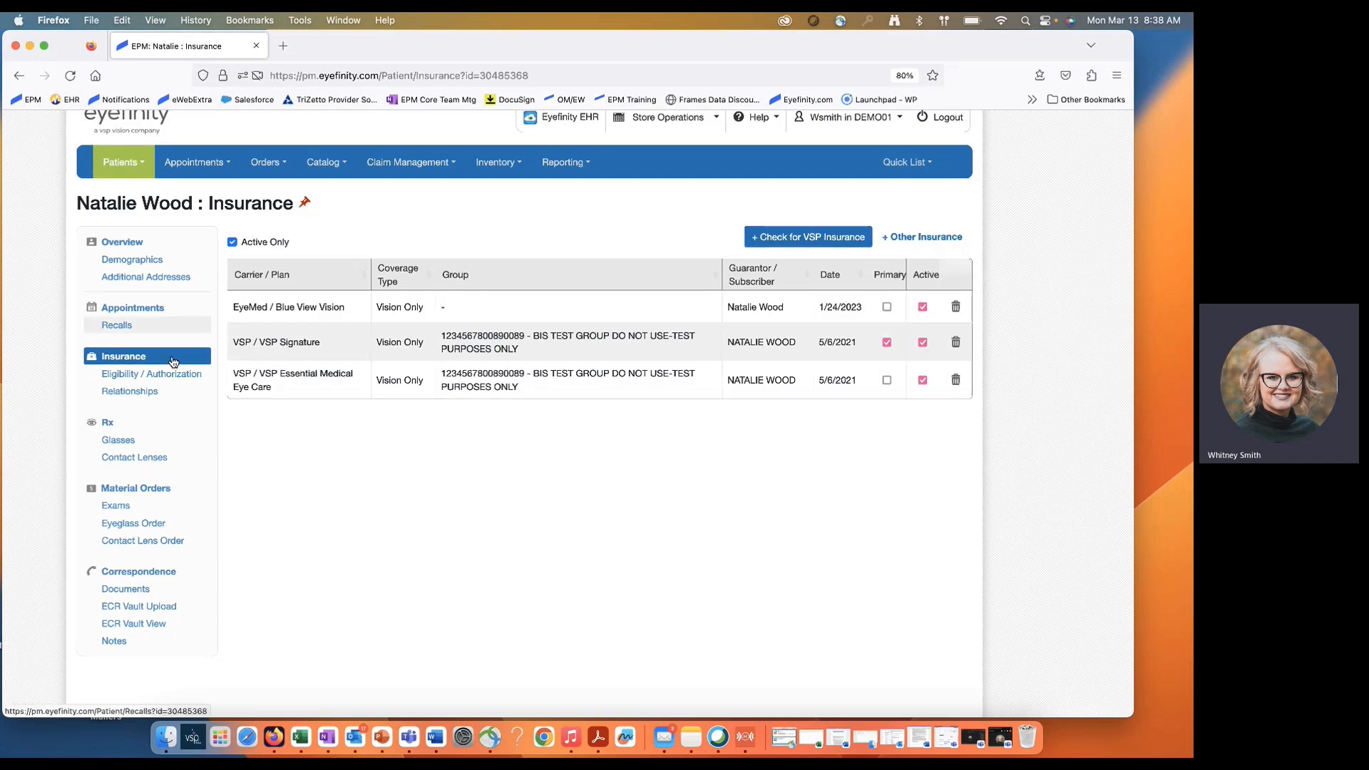
- Authorize the patient's Frame, Lens and Contact Lens benefits under VSP Signature in Eligibility / Authorization
{"action": "left_click", "coordinate": [272, 393]}
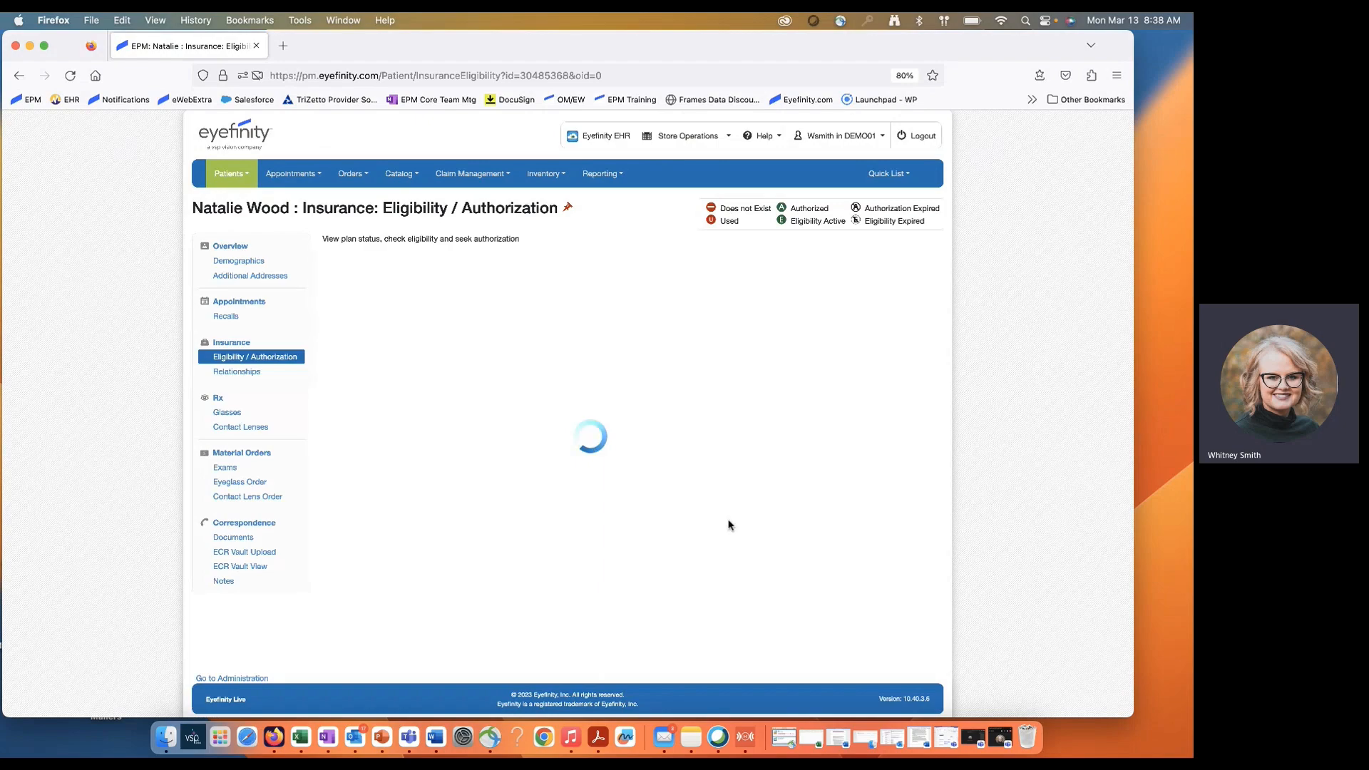
{"action": "scroll", "coordinate": [729, 525], "scroll_direction": "down", "scroll_amount": 1}
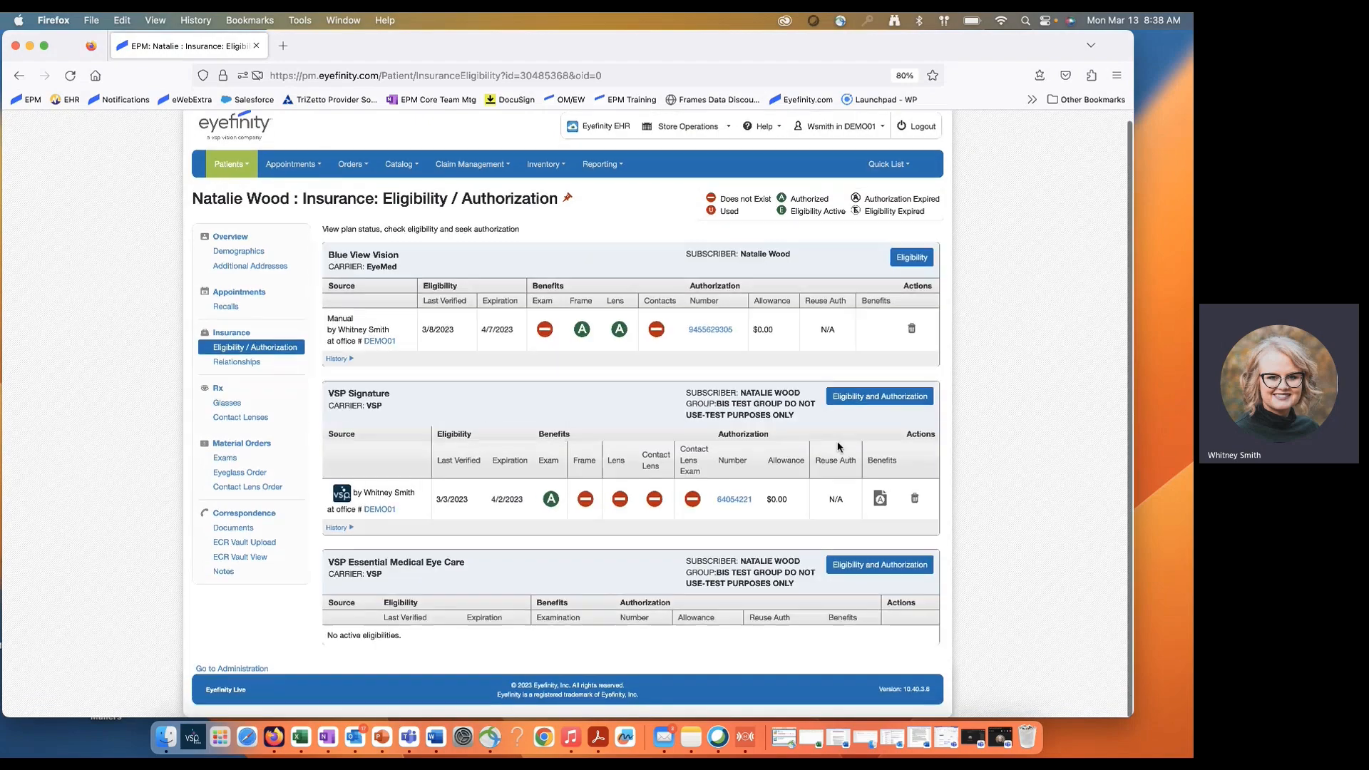
{"action": "left_click", "coordinate": [880, 395]}
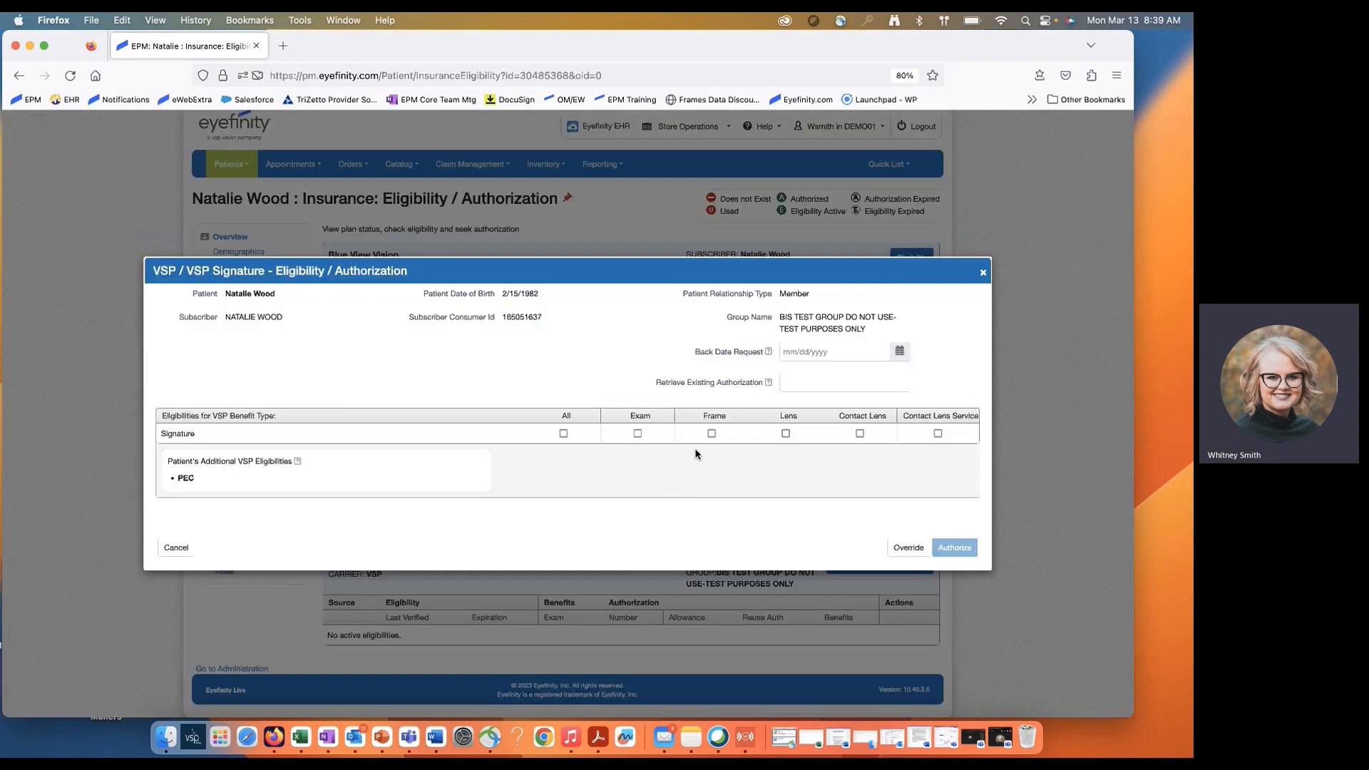
{"action": "left_click", "coordinate": [711, 433]}
{"action": "left_click", "coordinate": [785, 433]}
{"action": "left_click", "coordinate": [948, 552]}
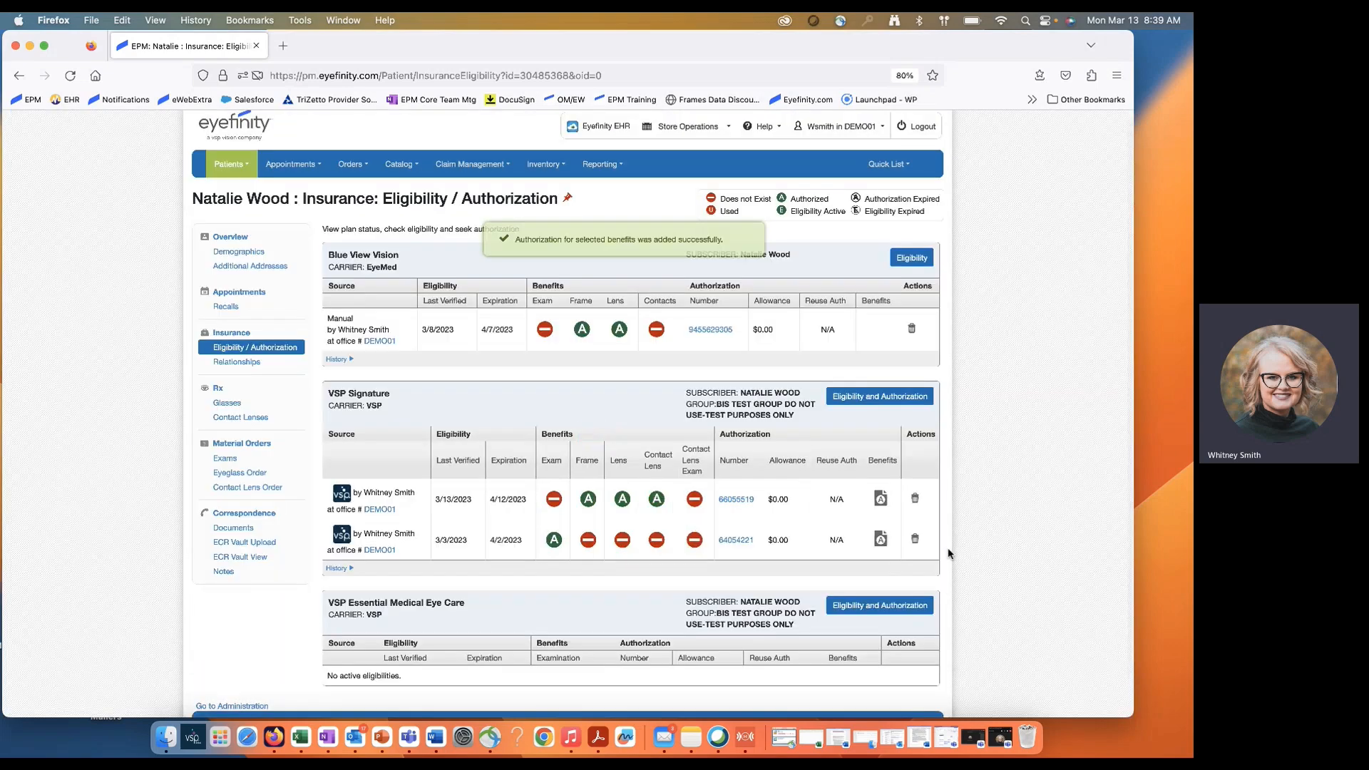
- Review the VSP patient record report for the 3/13/2023 authorization, including coverage, copays and lens enhancement charges, and close it
{"action": "left_click", "coordinate": [881, 498]}
{"action": "left_click_drag", "start_coordinate": [386, 532], "coordinate": [508, 666]}
{"action": "scroll", "coordinate": [377, 488], "scroll_direction": "down", "scroll_amount": 10}
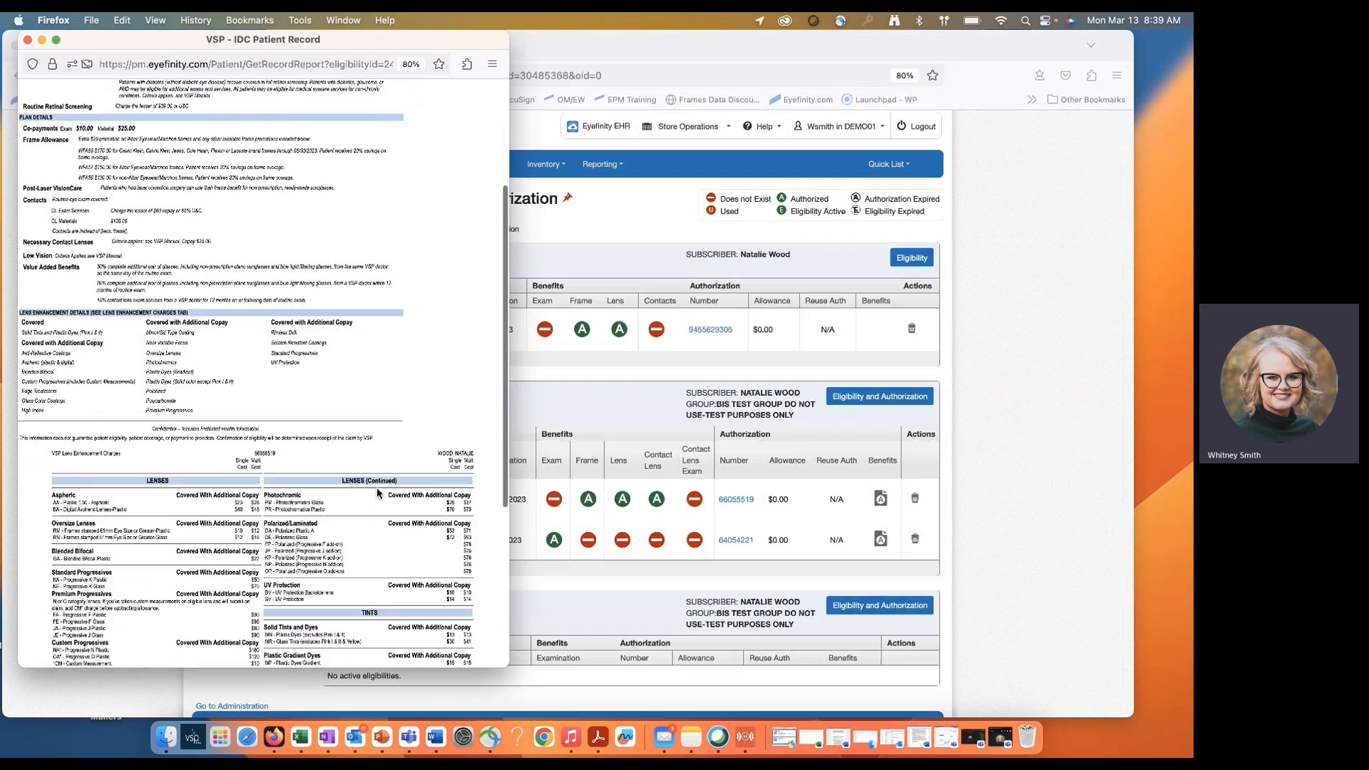
{"action": "scroll", "coordinate": [376, 486], "scroll_direction": "up", "scroll_amount": 10}
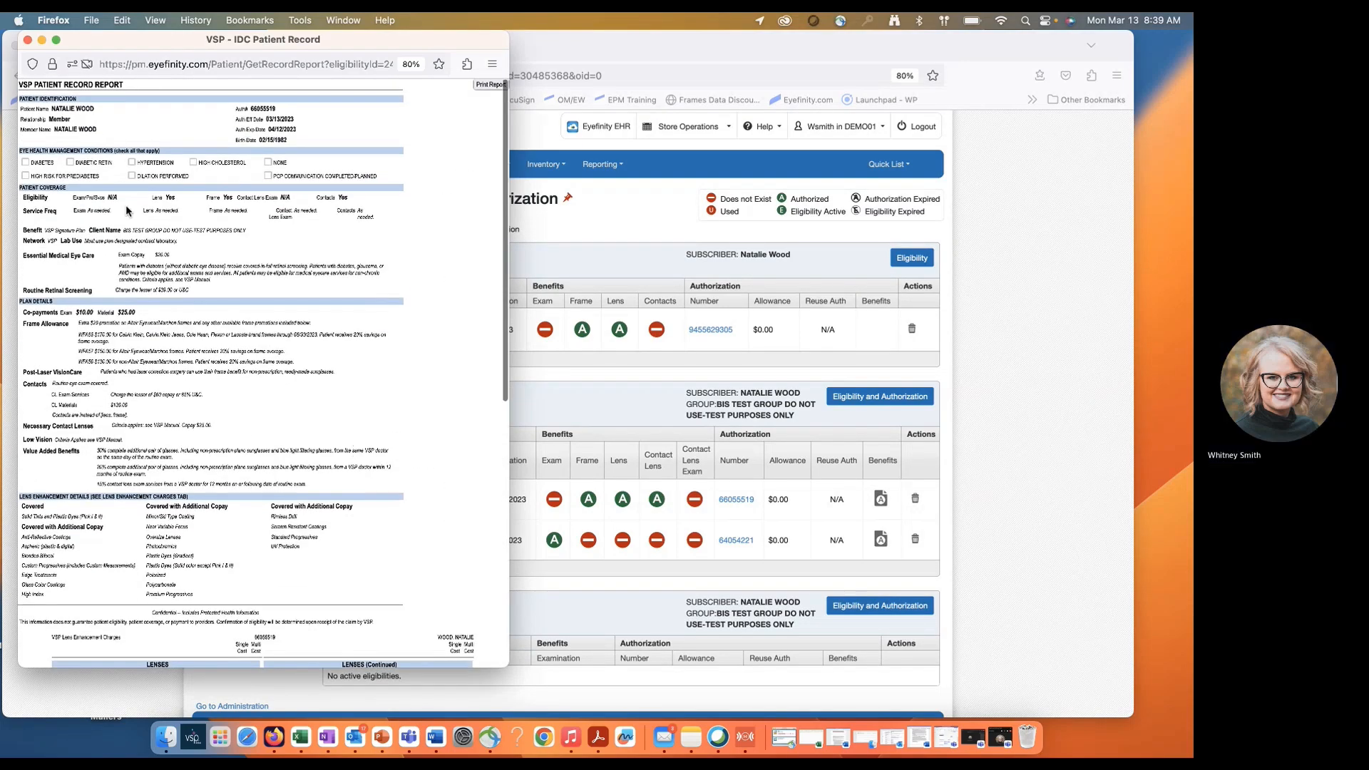
{"action": "left_click", "coordinate": [28, 40]}
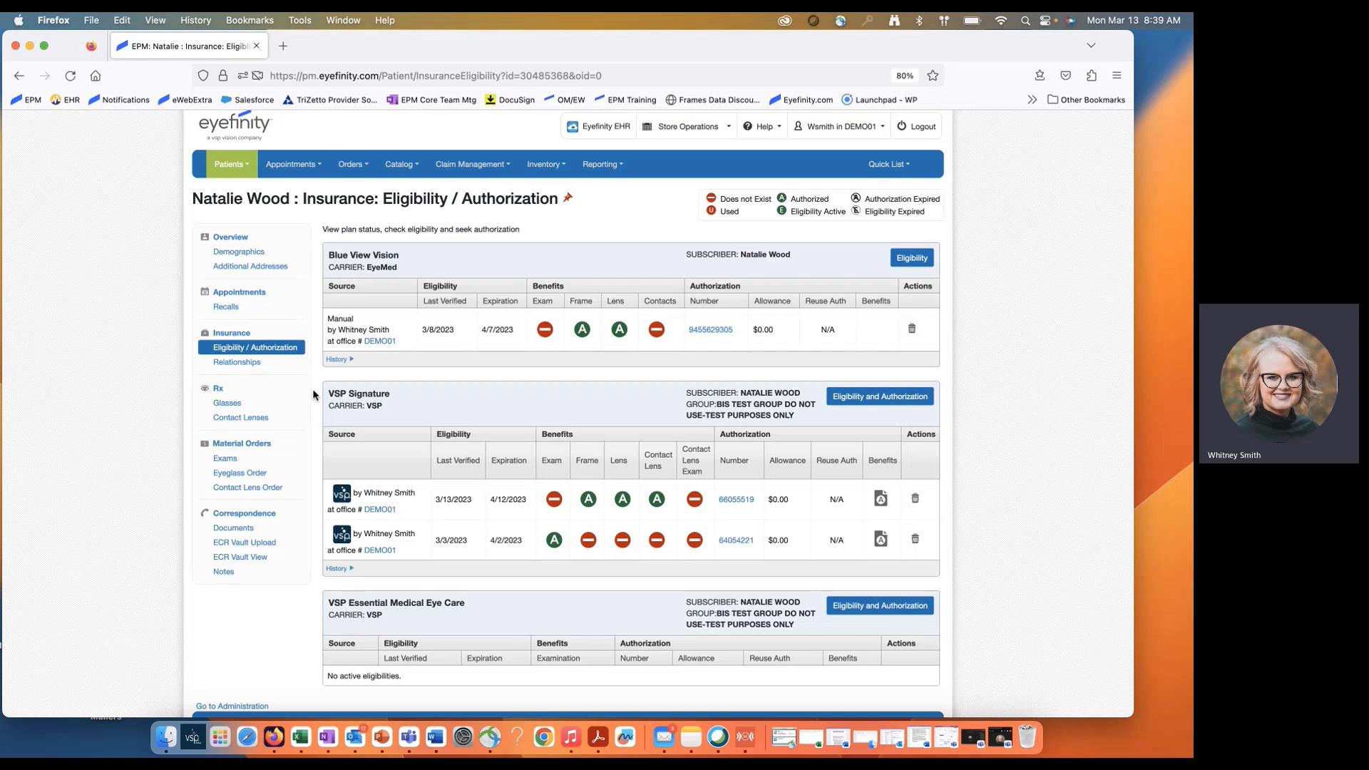
- From the patient's non-invoiced material orders, start a new eyeglass order under the VSP Signature plan
{"action": "left_click", "coordinate": [253, 443]}
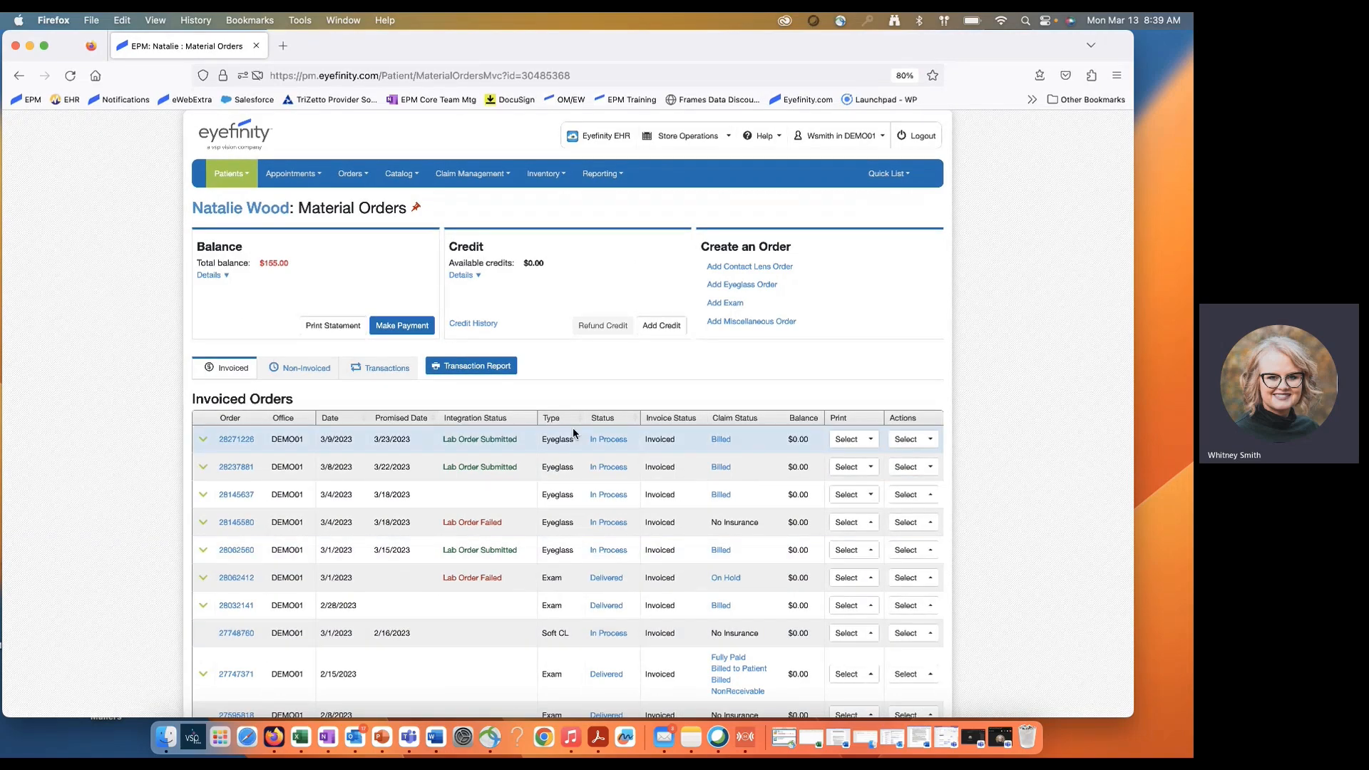
{"action": "left_click", "coordinate": [299, 369]}
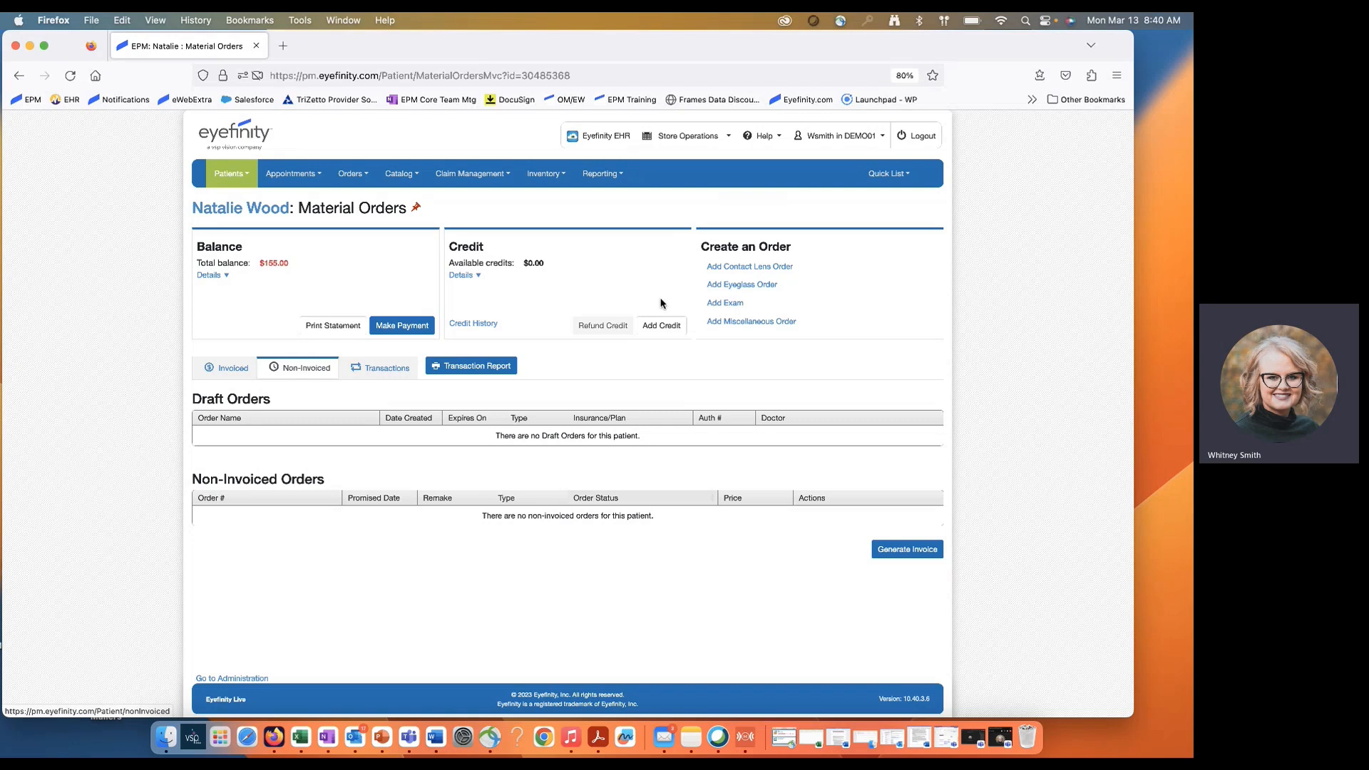
{"action": "scroll", "coordinate": [726, 292], "scroll_direction": "up", "scroll_amount": 5}
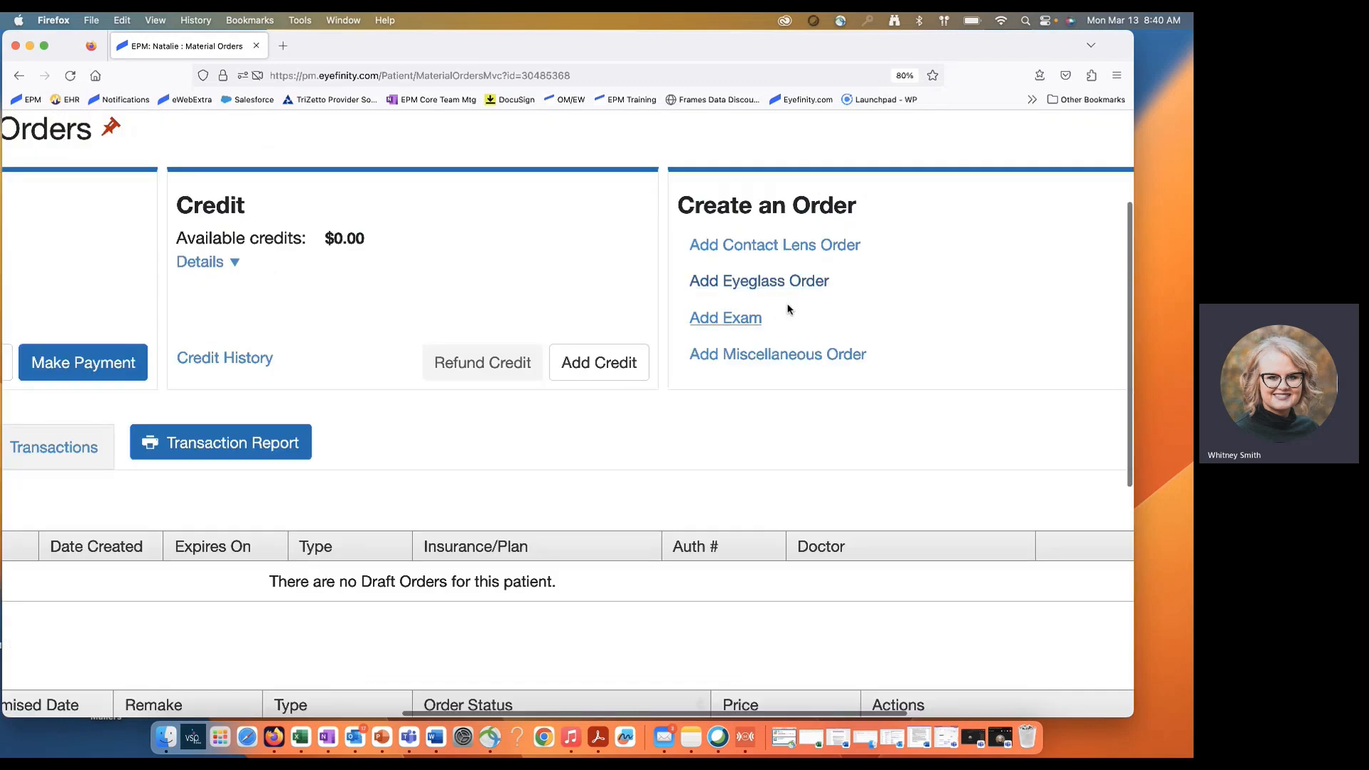
{"action": "left_click", "coordinate": [752, 284]}
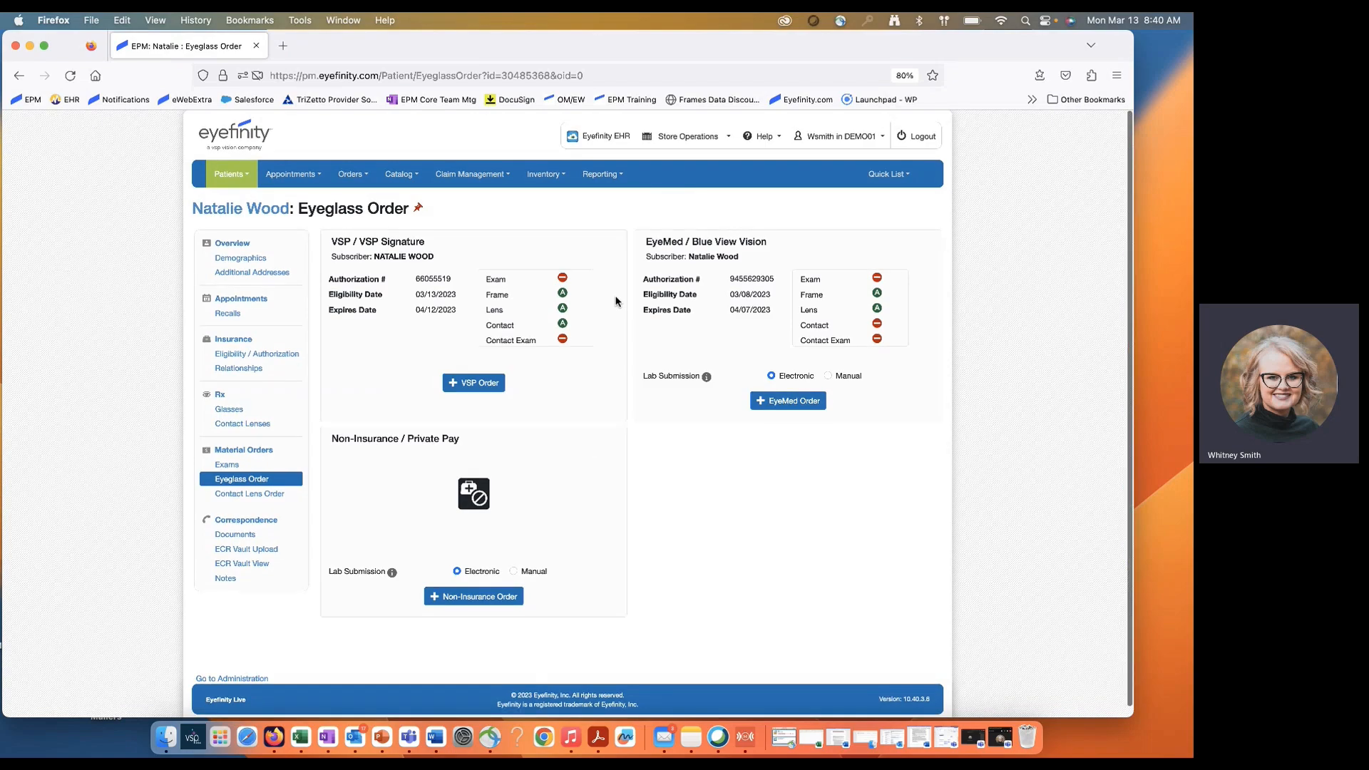
{"action": "scroll", "coordinate": [618, 301], "scroll_direction": "down", "scroll_amount": 1}
{"action": "scroll", "coordinate": [617, 302], "scroll_direction": "up", "scroll_amount": 3}
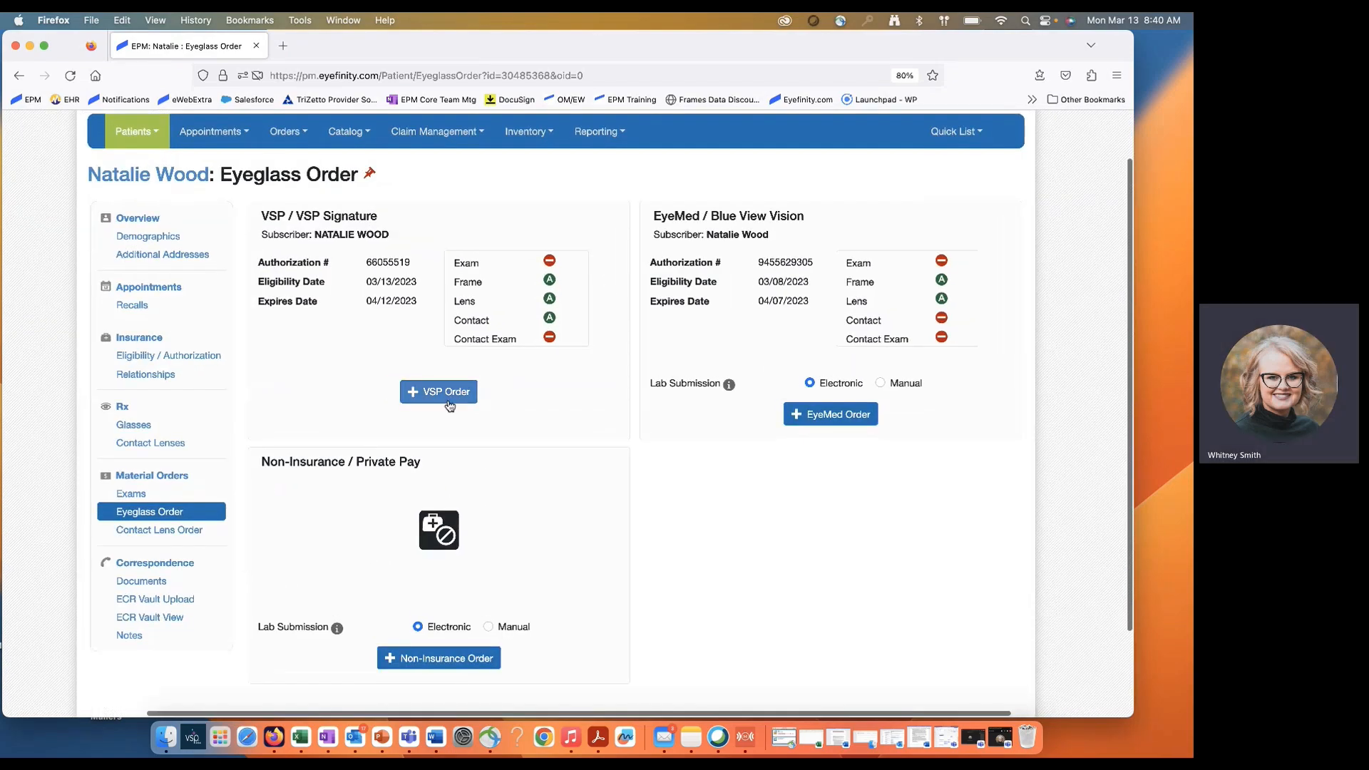
{"action": "left_click", "coordinate": [449, 404]}
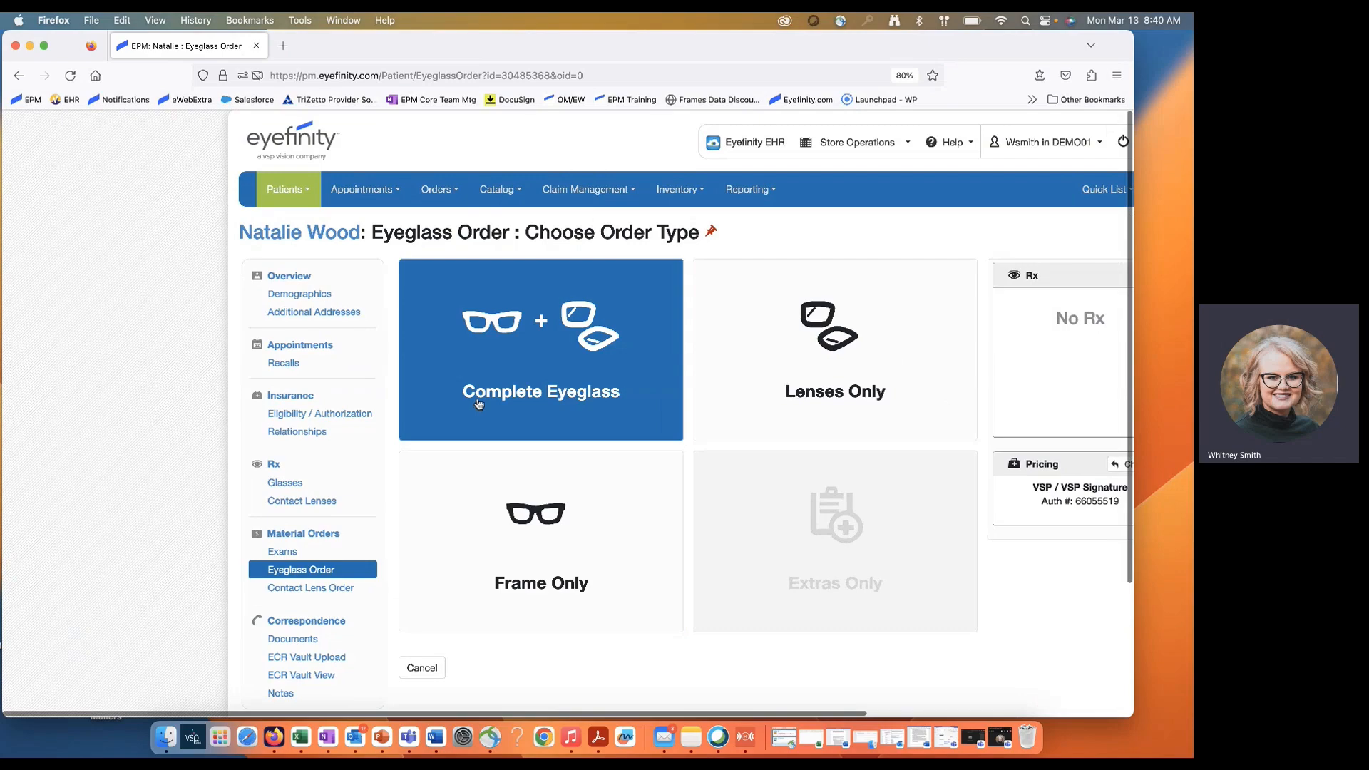
- Set the order type to Complete Eyeglass and use the Distance prescription dated 2/28/2023
{"action": "scroll", "coordinate": [867, 446], "scroll_direction": "right", "scroll_amount": 3}
{"action": "scroll", "coordinate": [868, 446], "scroll_direction": "down", "scroll_amount": 2}
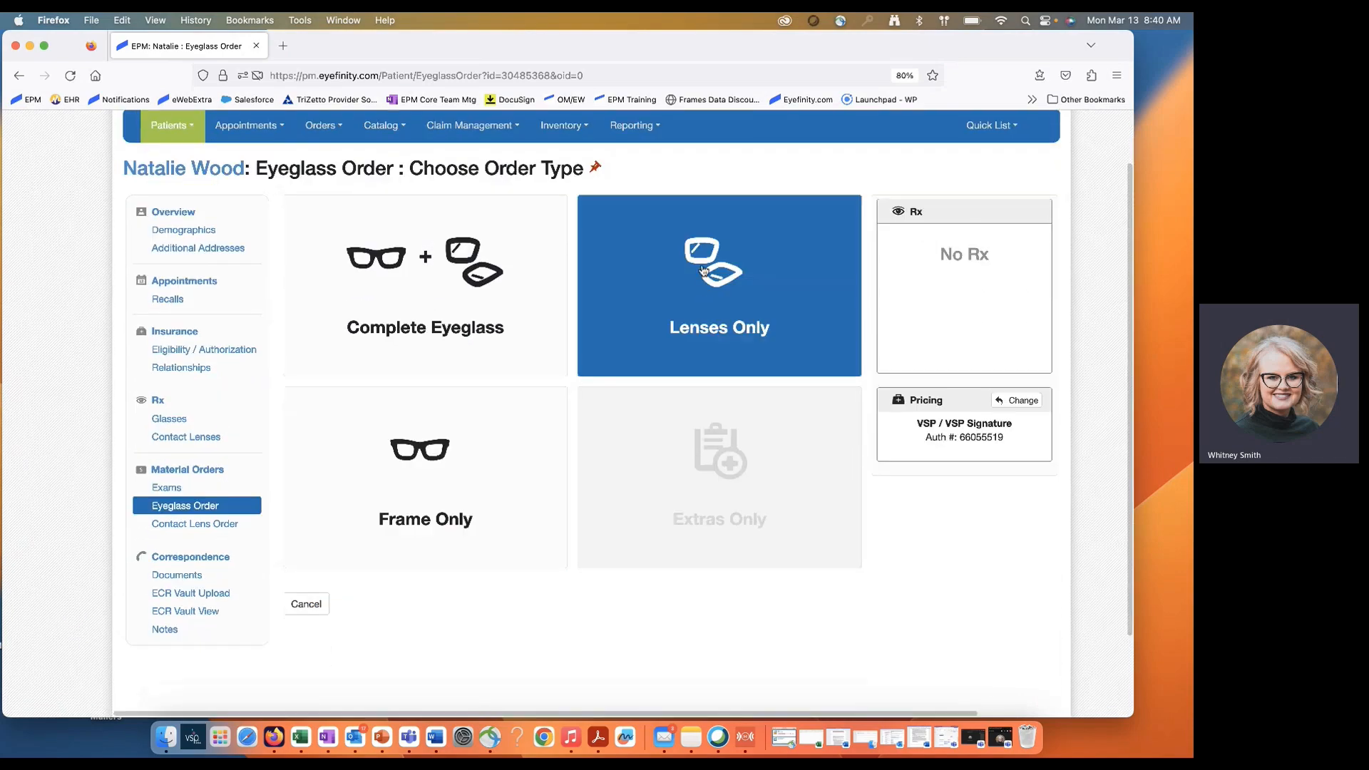
{"action": "left_click", "coordinate": [453, 259]}
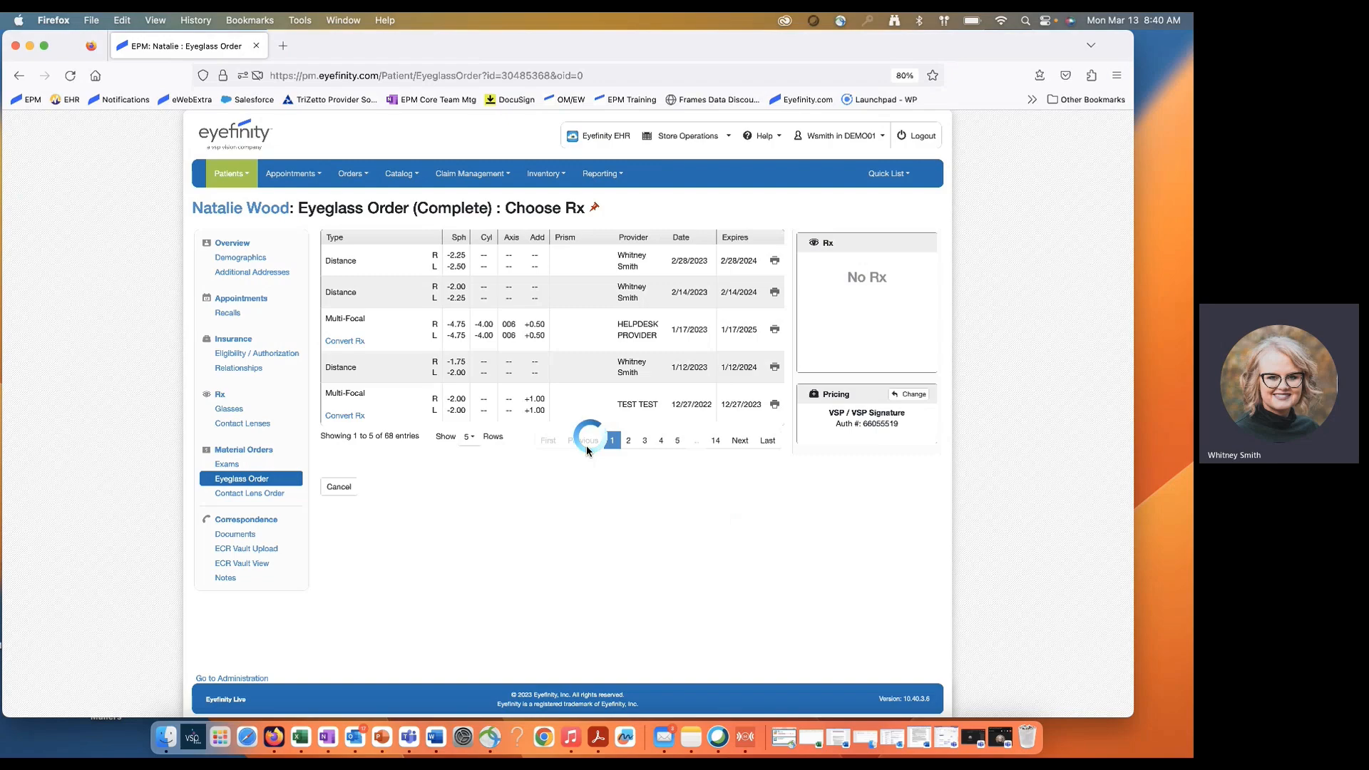
{"action": "left_click", "coordinate": [372, 261]}
{"action": "left_click", "coordinate": [422, 295]}
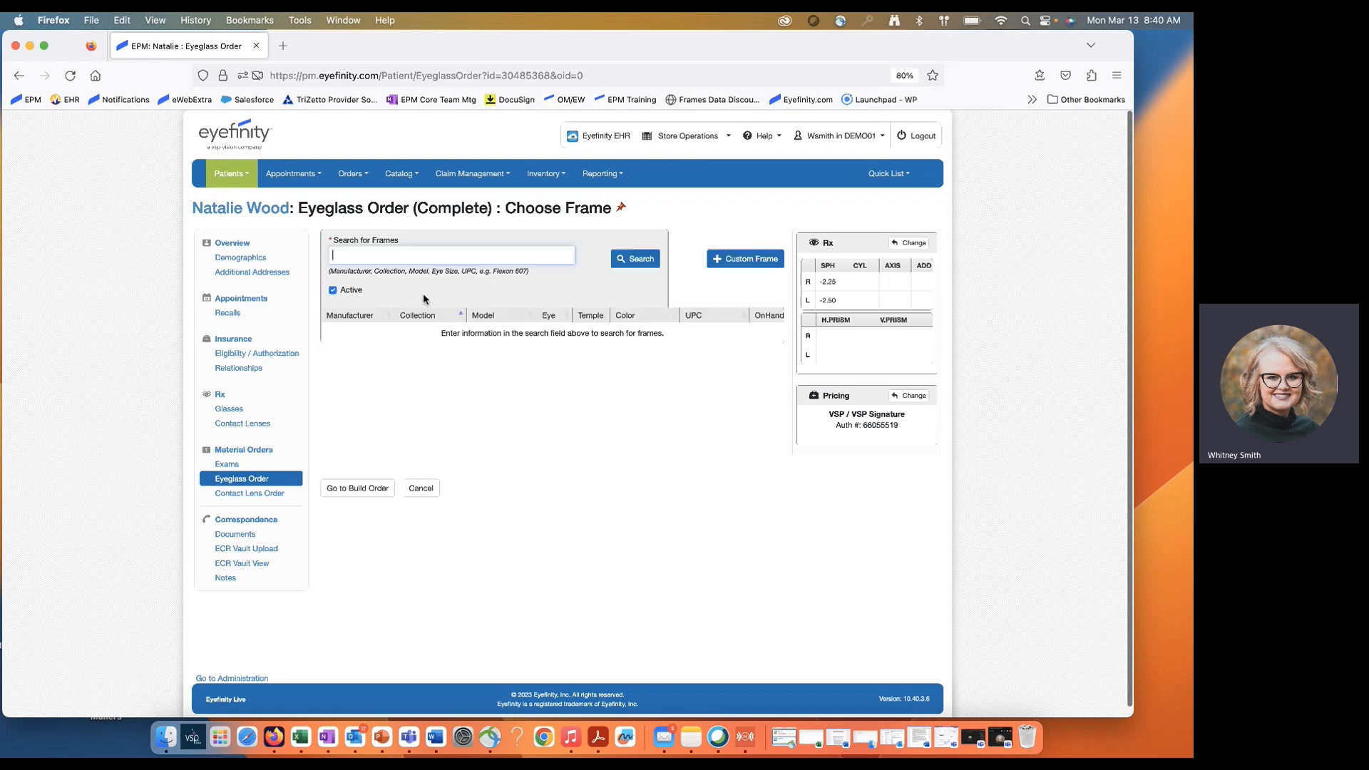
- Search the frames for bb5000 and select the BB5000 frame in Black Diamond
{"action": "type", "text": "bb5000"}
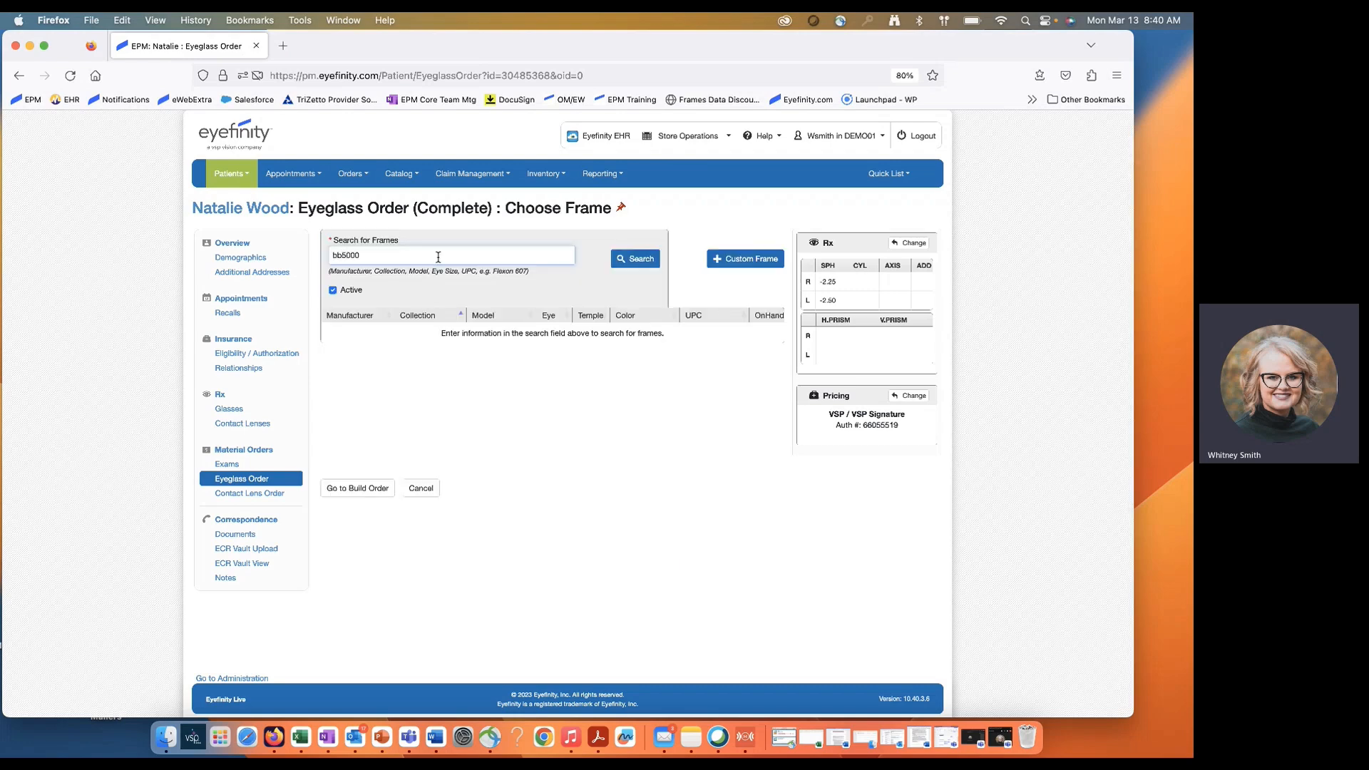
{"action": "key", "text": "Tab"}
{"action": "key", "text": "Return"}
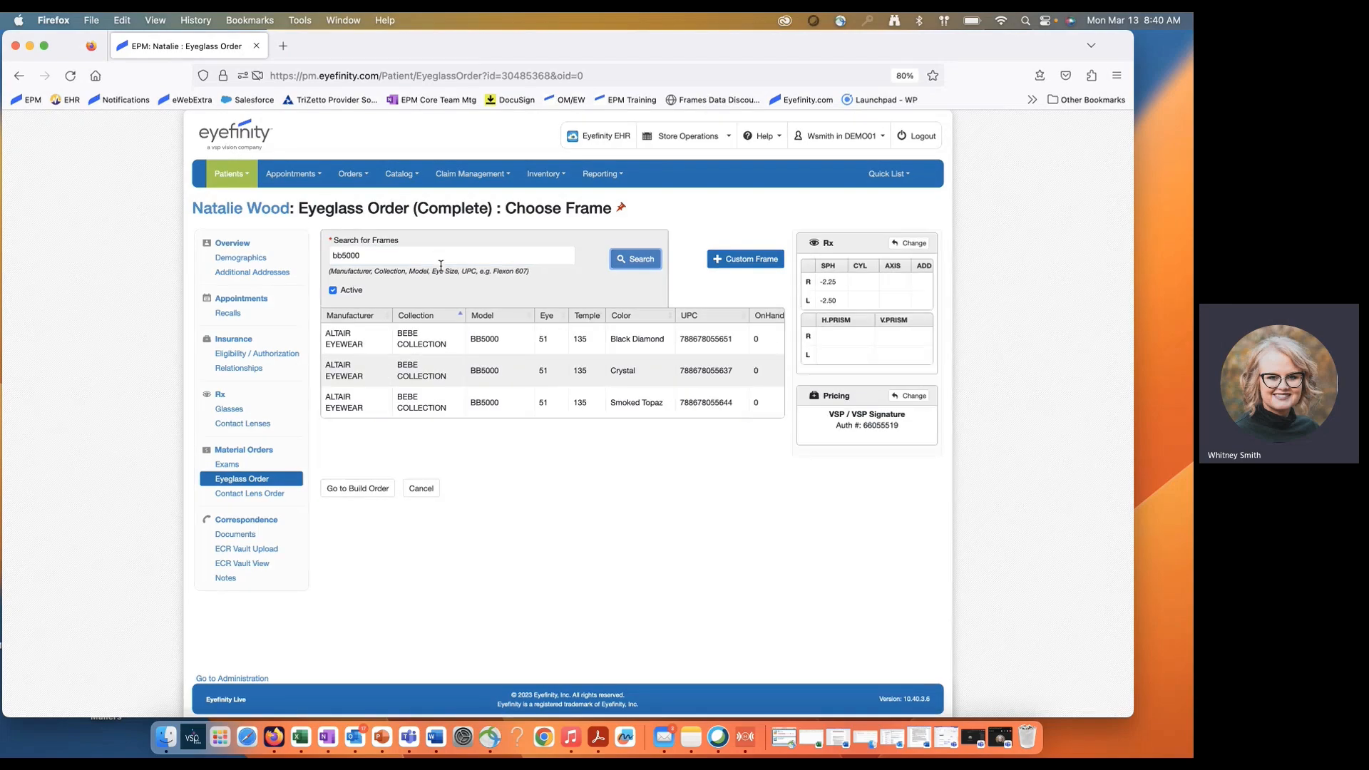
{"action": "left_click", "coordinate": [459, 344]}
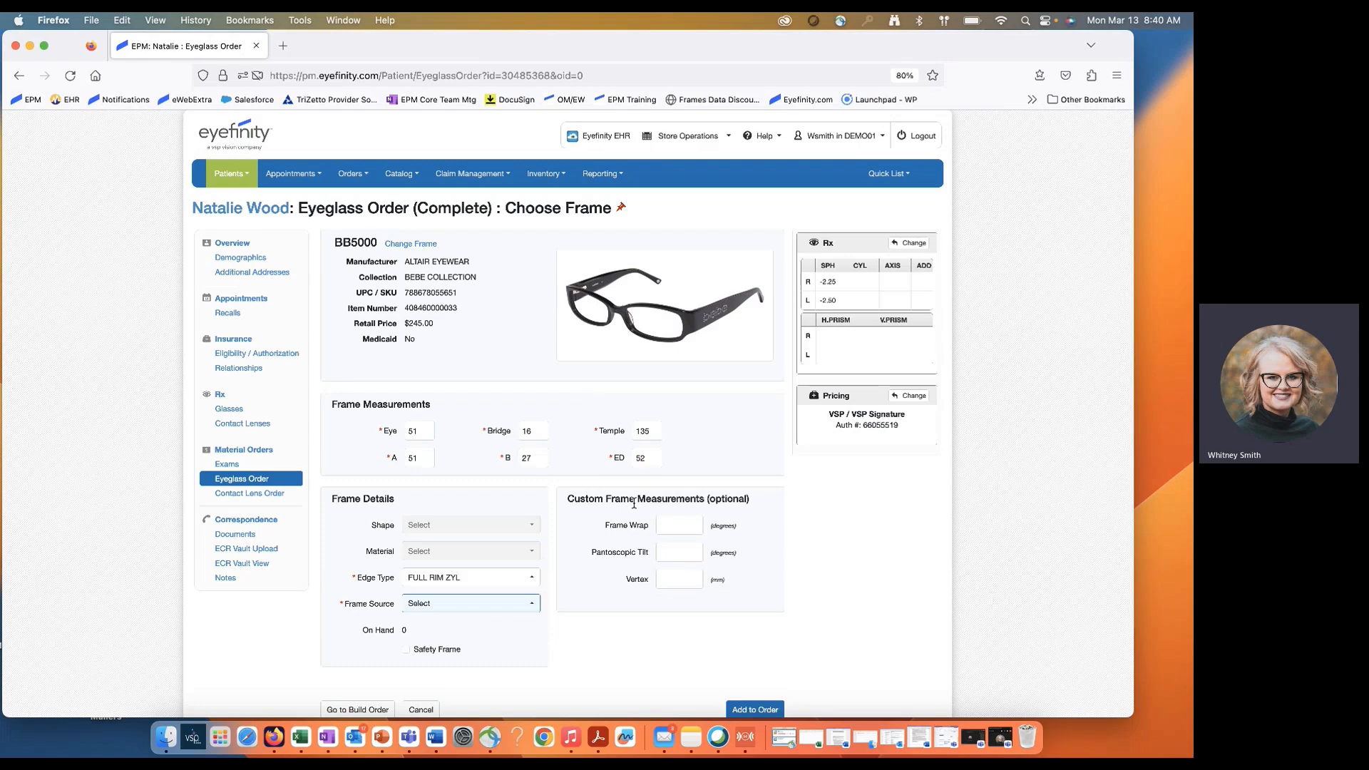
- Set the frame source to Lab Supplied and add the BB5000 frame to the order
{"action": "scroll", "coordinate": [417, 245], "scroll_direction": "down", "scroll_amount": 2}
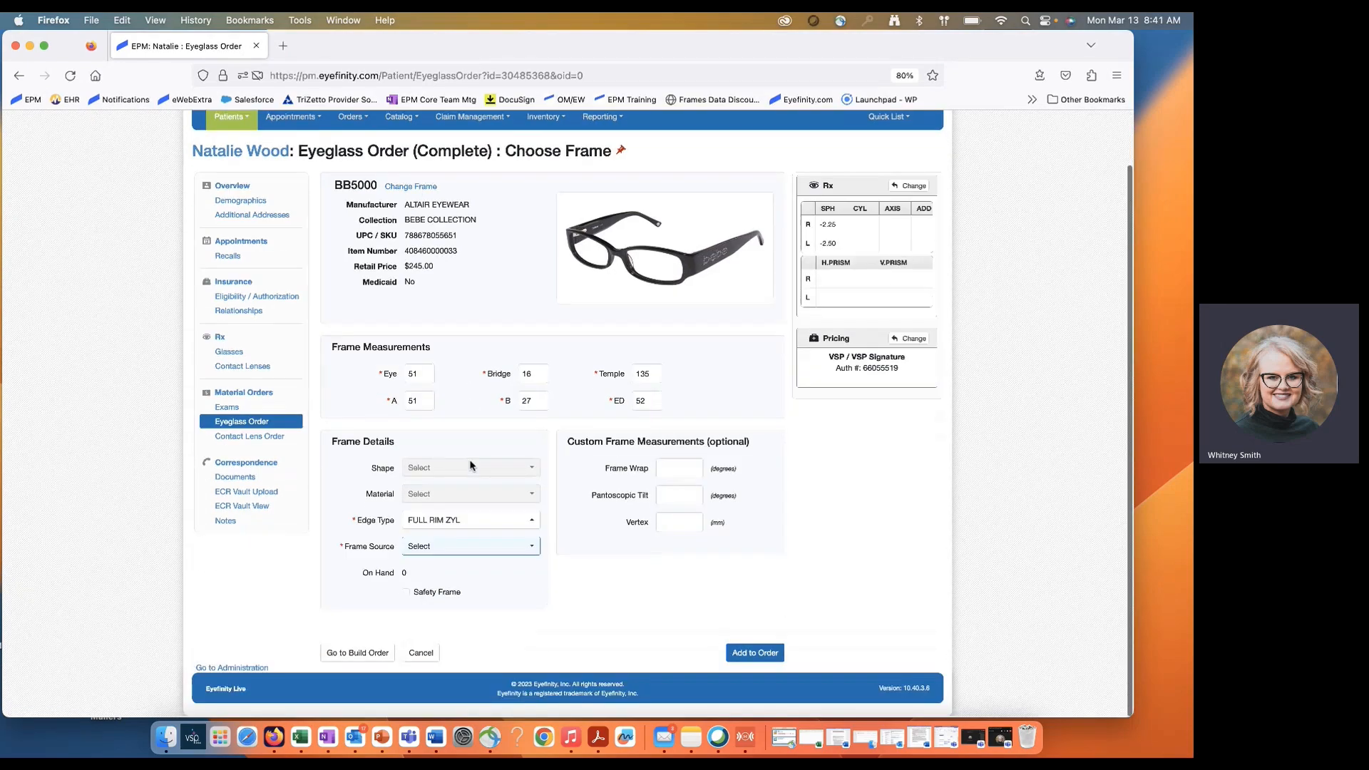
{"action": "left_click", "coordinate": [471, 547]}
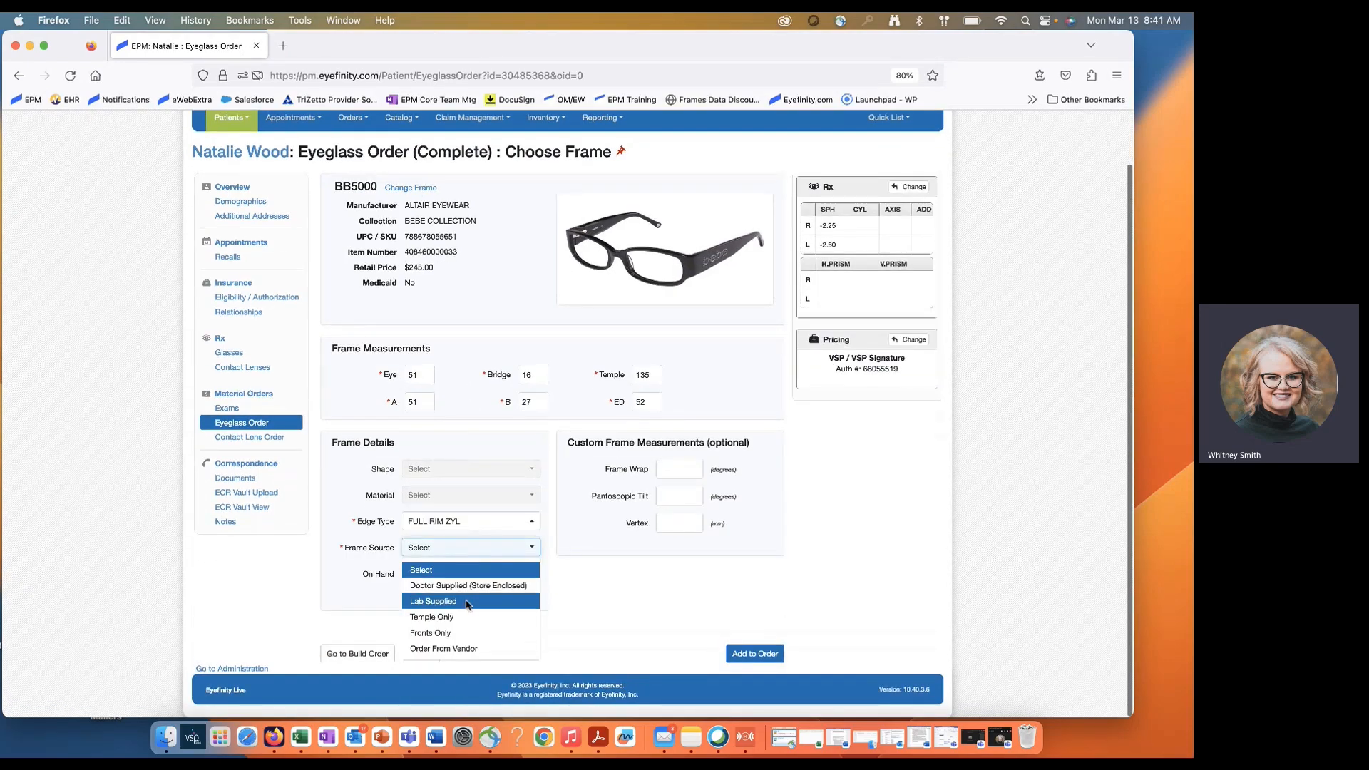
{"action": "left_click", "coordinate": [468, 602]}
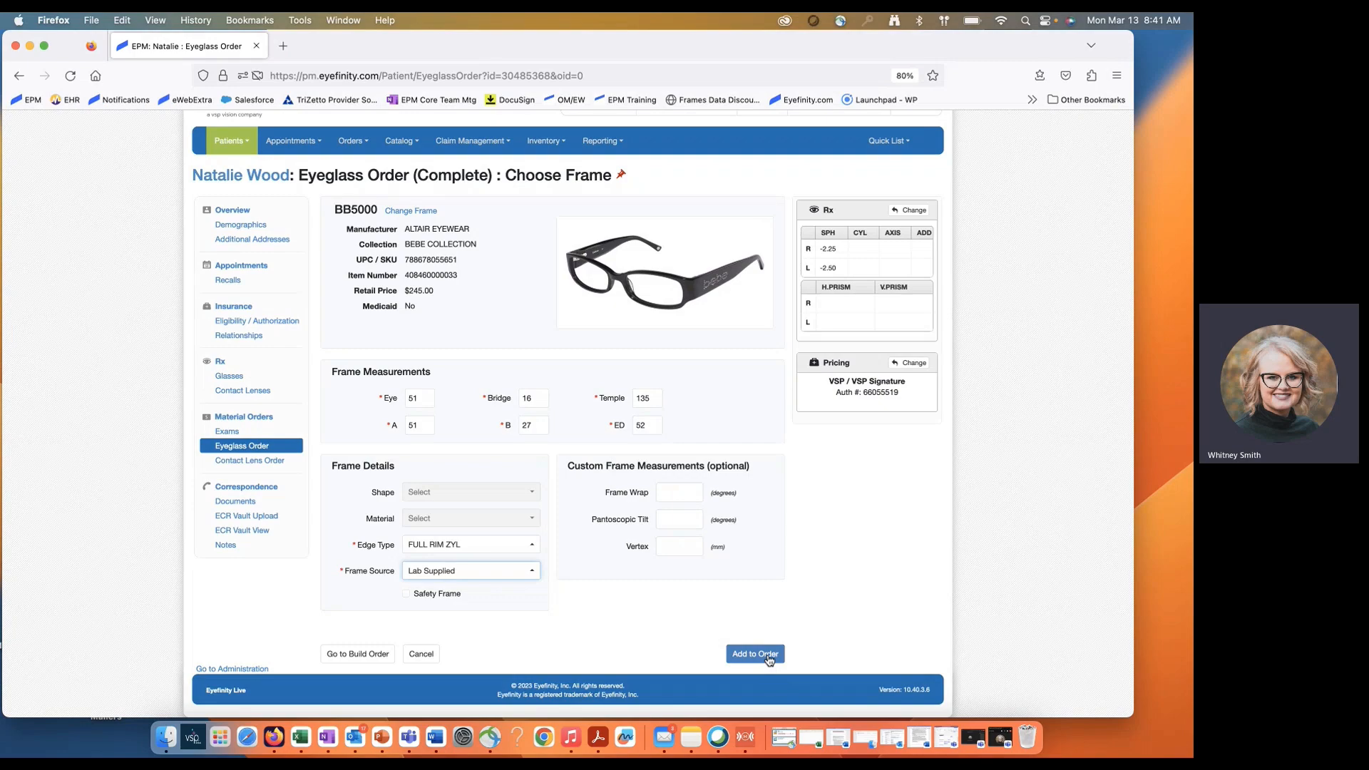
{"action": "left_click", "coordinate": [755, 653]}
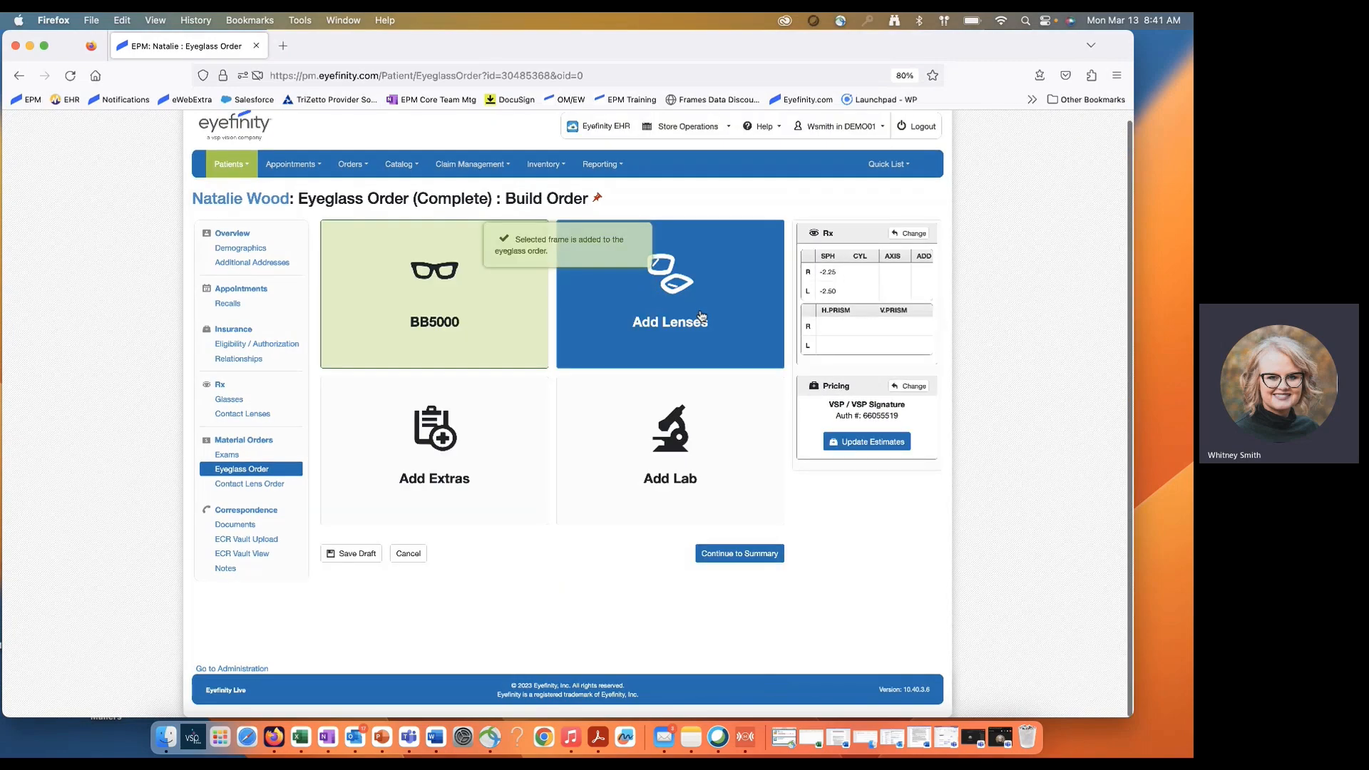
- Start adding lenses to the order, with the type Single Vision and the material Polycarbonate
{"action": "left_click", "coordinate": [657, 295]}
{"action": "left_click", "coordinate": [458, 266]}
{"action": "left_click", "coordinate": [459, 324]}
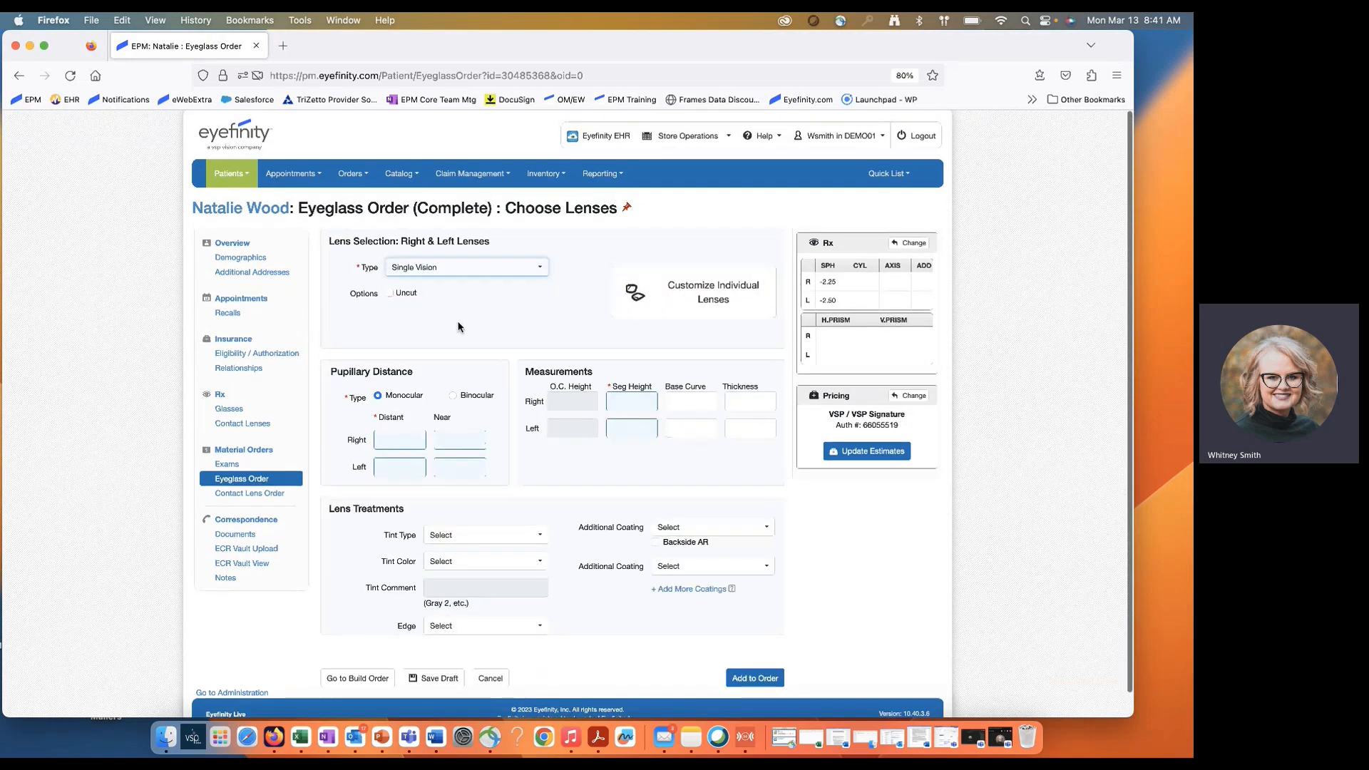
{"action": "left_click", "coordinate": [442, 294]}
{"action": "scroll", "coordinate": [446, 399], "scroll_direction": "down", "scroll_amount": 5}
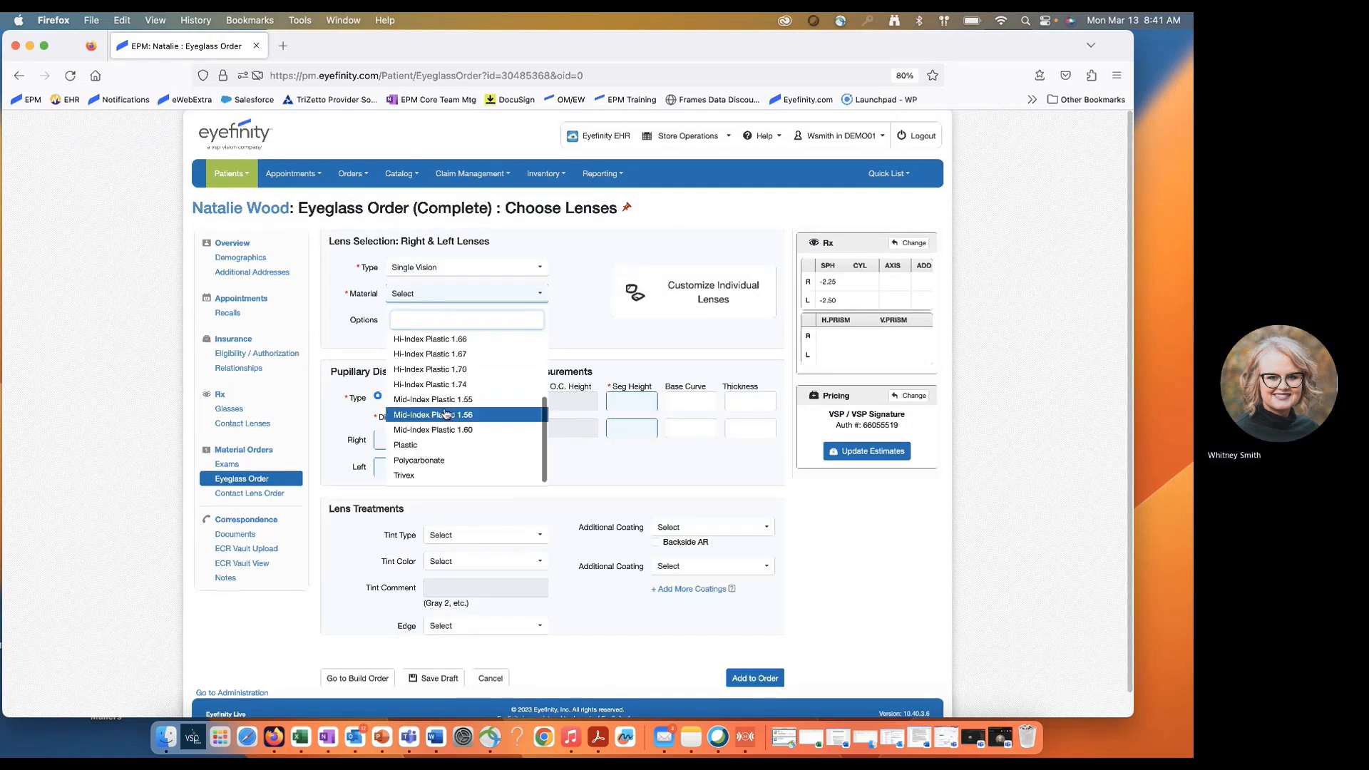
{"action": "scroll", "coordinate": [445, 413], "scroll_direction": "down", "scroll_amount": 1}
{"action": "left_click", "coordinate": [447, 436]}
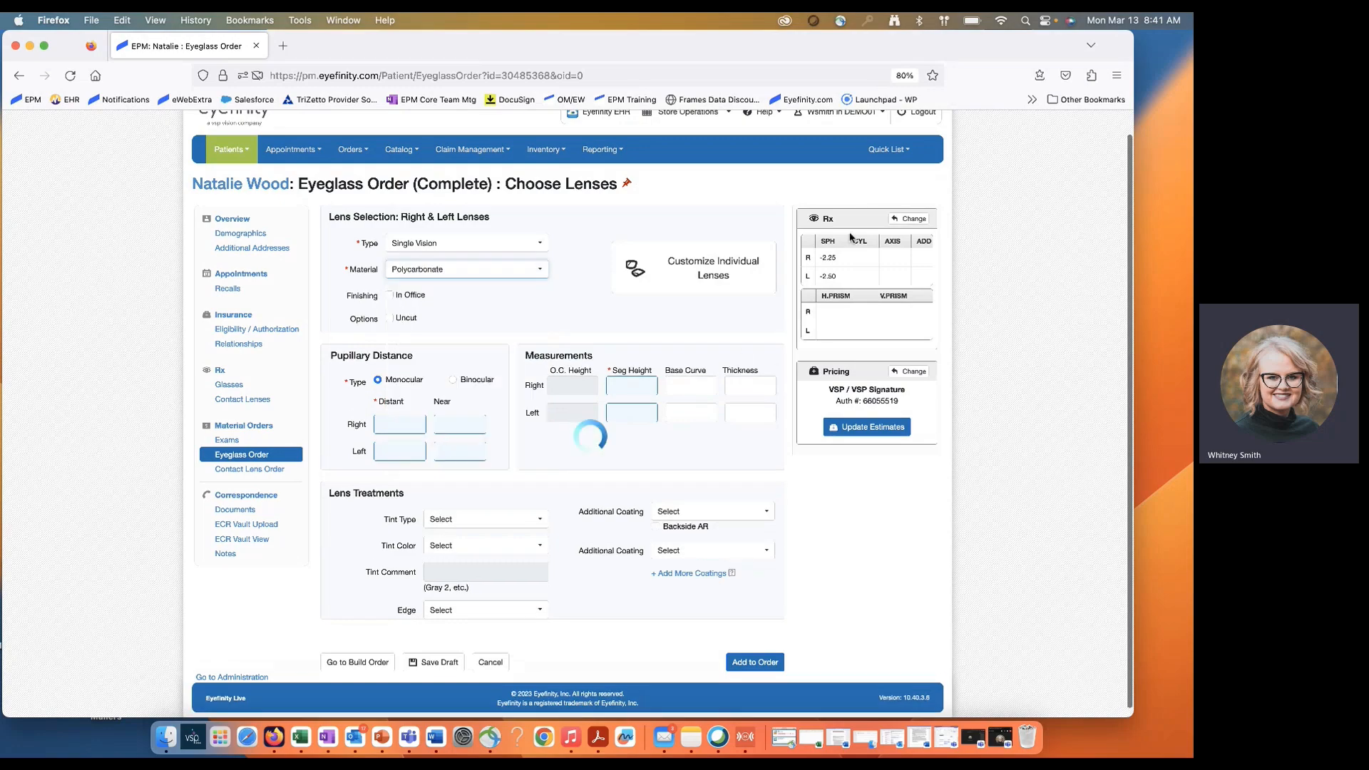
- Check the prescription values for the order and set the lens style to Single Vision
{"action": "scroll", "coordinate": [831, 258], "scroll_direction": "up", "scroll_amount": 5}
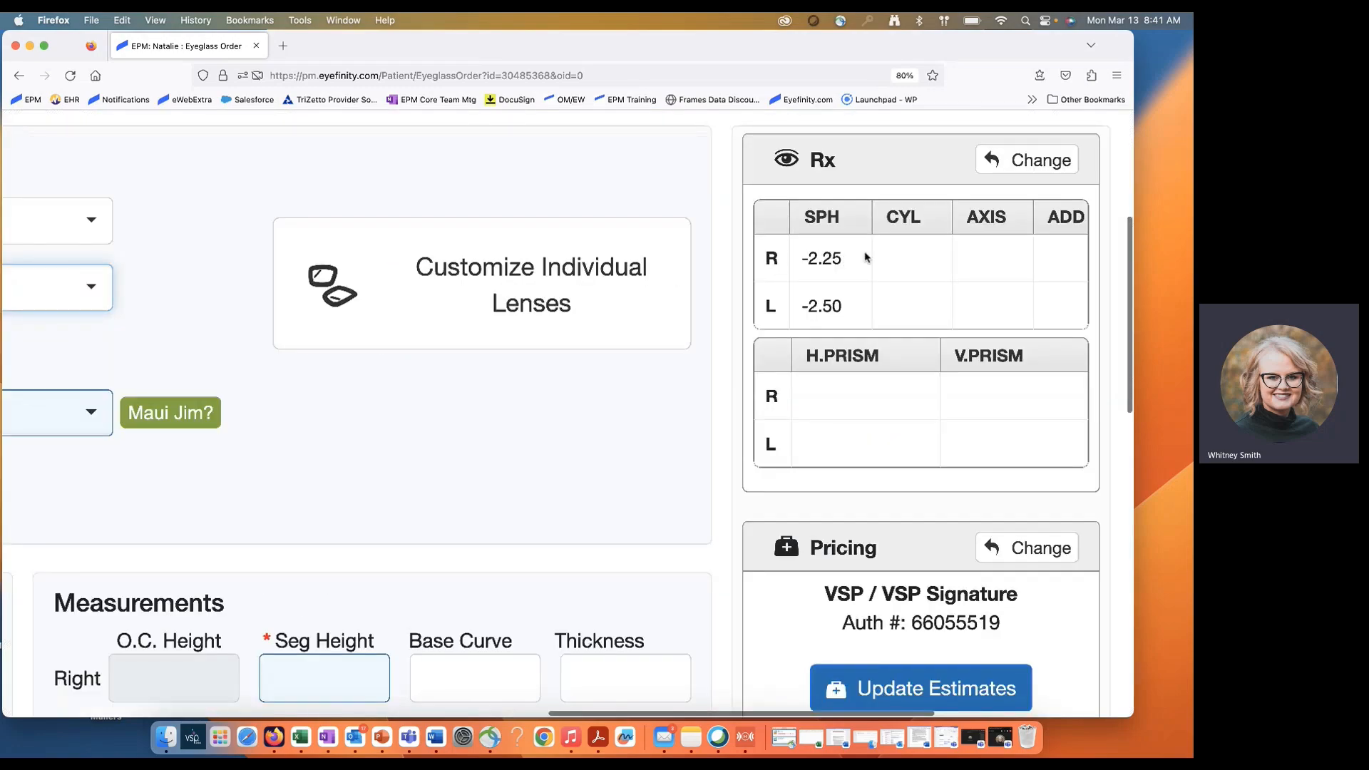
{"action": "scroll", "coordinate": [775, 269], "scroll_direction": "down", "scroll_amount": 5}
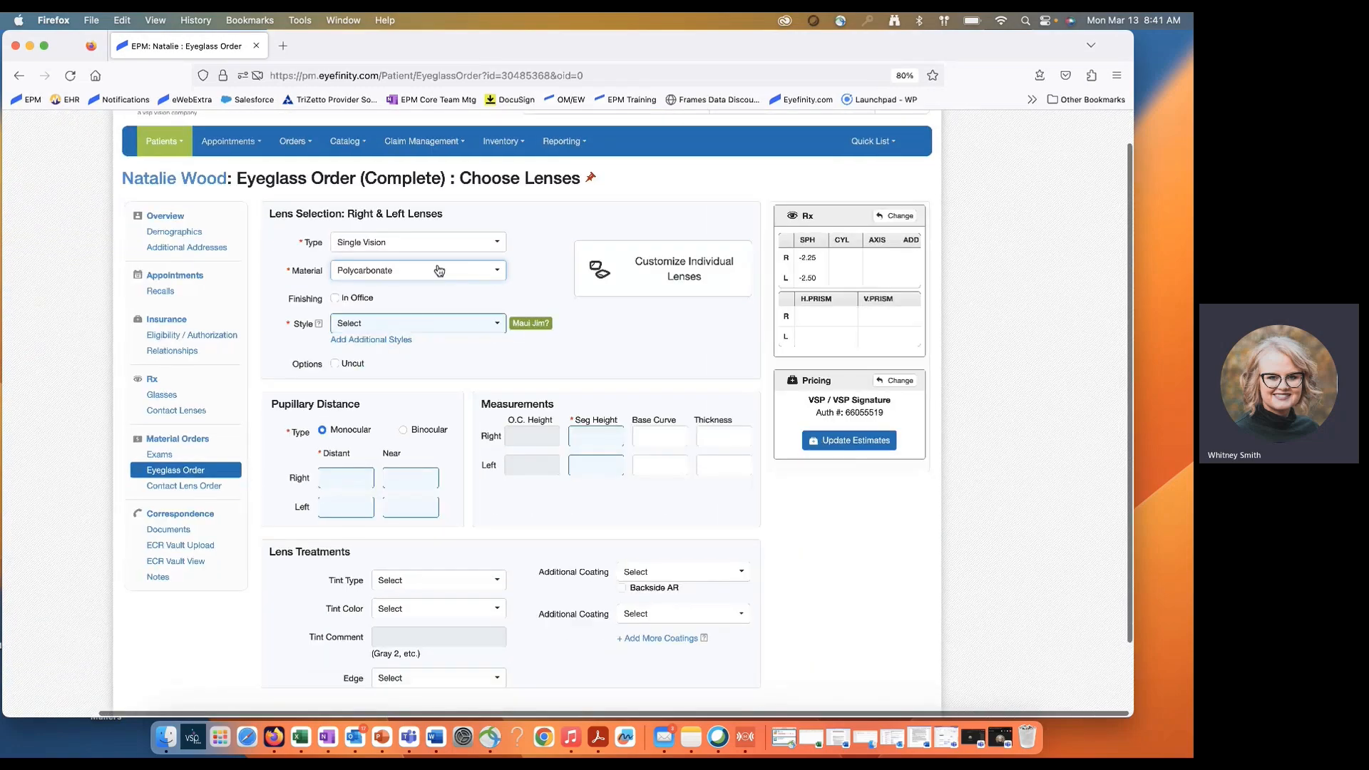
{"action": "left_click", "coordinate": [406, 323]}
{"action": "scroll", "coordinate": [406, 447], "scroll_direction": "down", "scroll_amount": 2}
{"action": "scroll", "coordinate": [406, 447], "scroll_direction": "down", "scroll_amount": 4}
{"action": "left_click", "coordinate": [399, 425]}
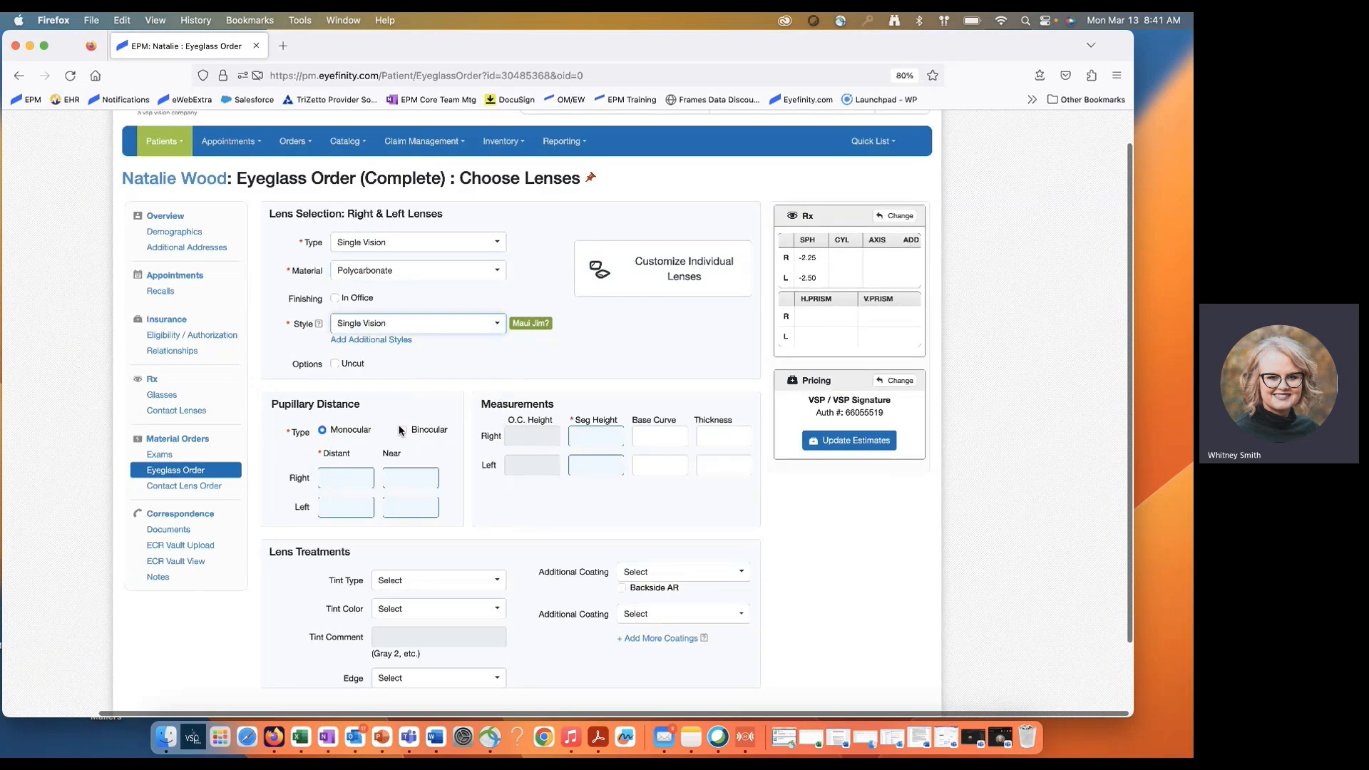
- Set the color of the single vision polycarbonate lenses to Clear
{"action": "scroll", "coordinate": [431, 430], "scroll_direction": "down", "scroll_amount": 1}
{"action": "left_click", "coordinate": [404, 322]}
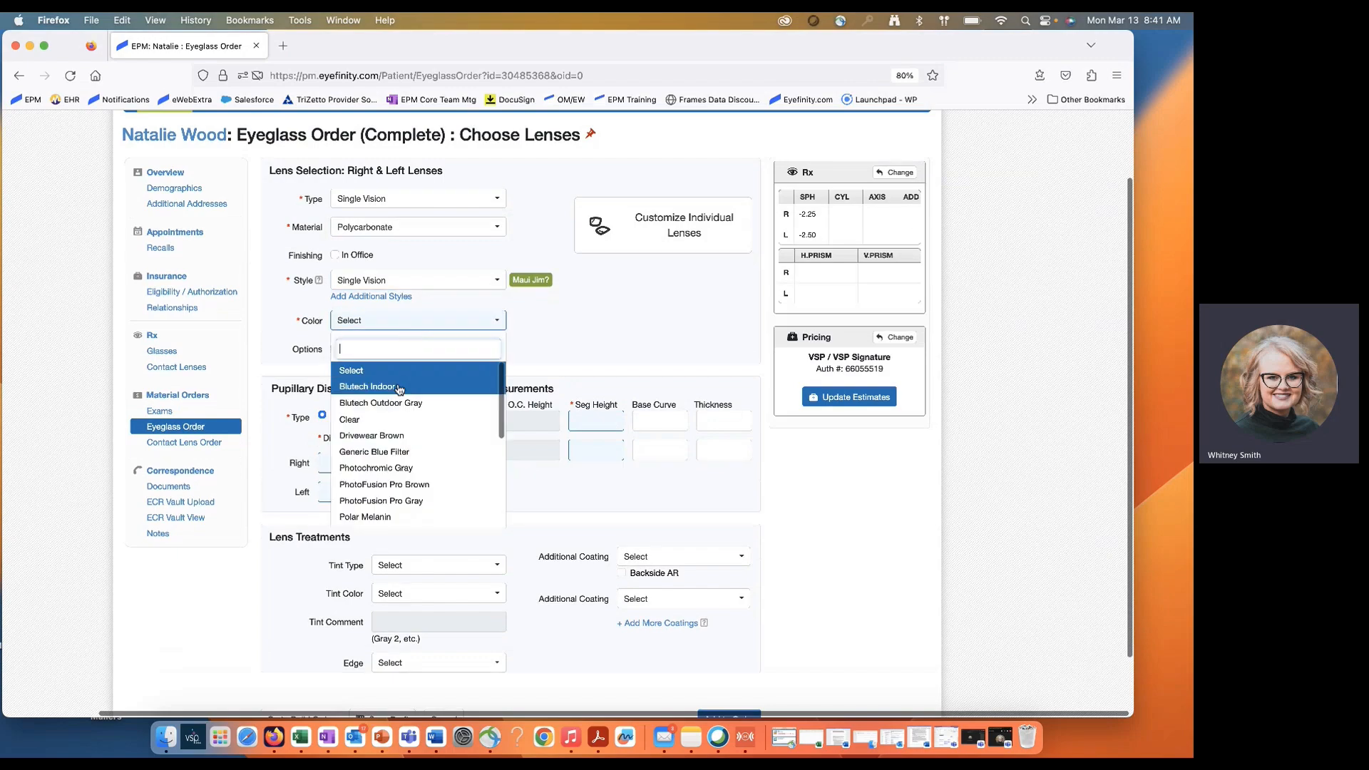
{"action": "left_click", "coordinate": [388, 421]}
- Enter a monocular distant pupillary distance of 30 for both eyes and add the lenses to the order
{"action": "left_click", "coordinate": [346, 487]}
{"action": "type", "text": "30"}
{"action": "left_click", "coordinate": [348, 524]}
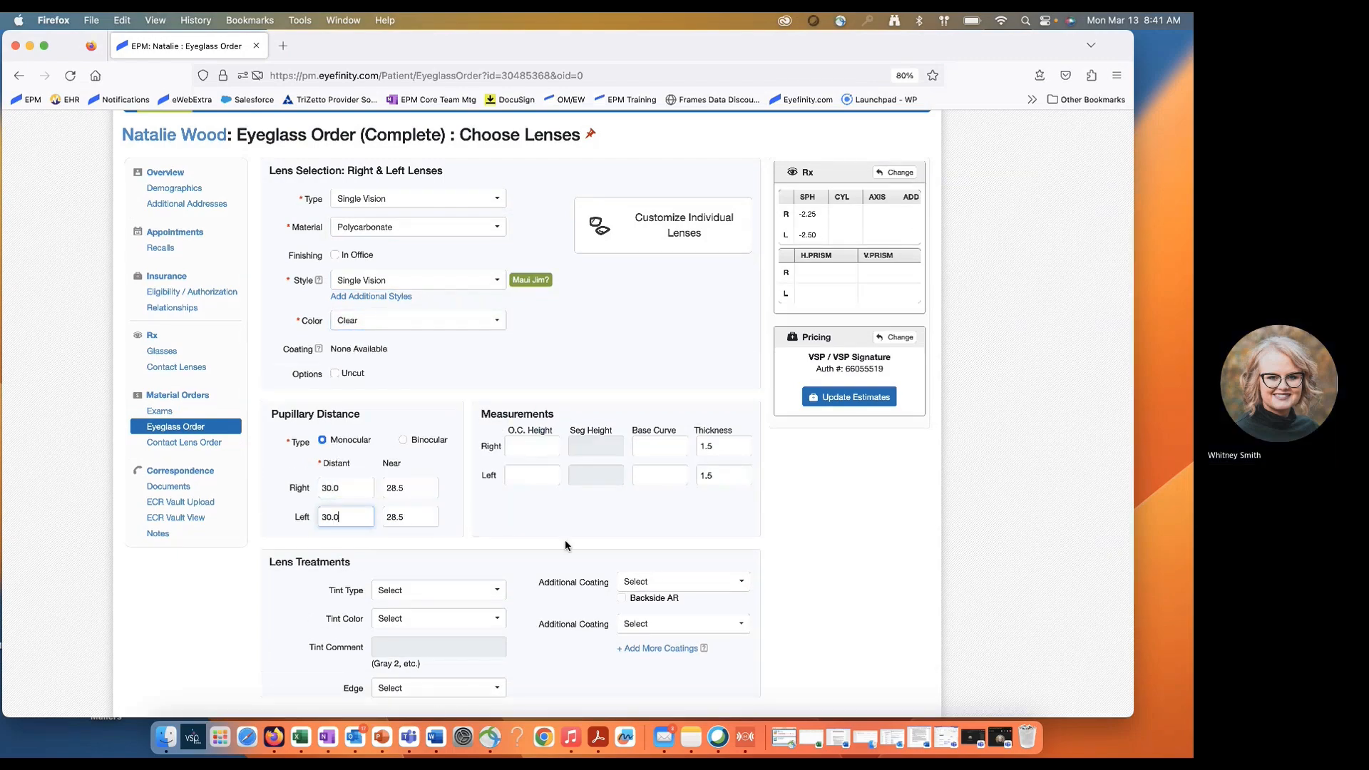
{"action": "scroll", "coordinate": [565, 539], "scroll_direction": "down", "scroll_amount": 3}
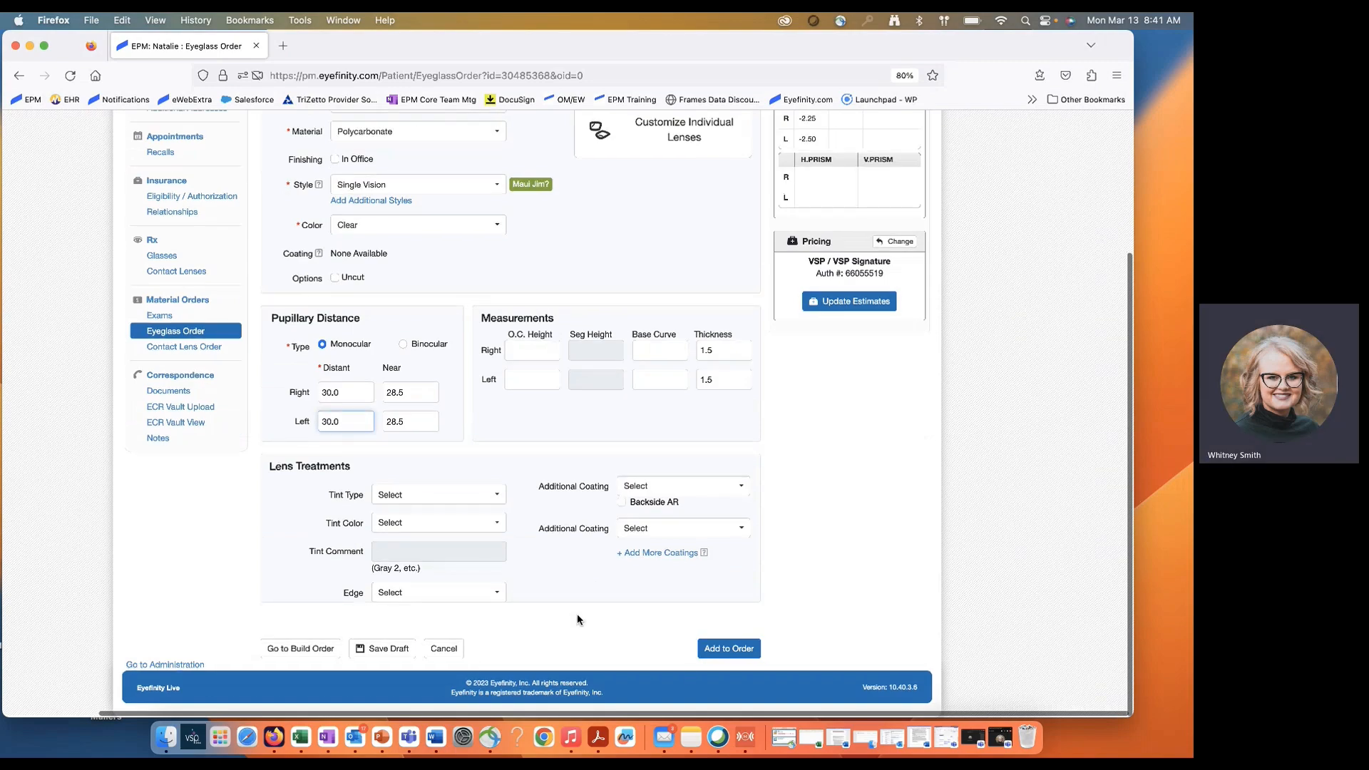
{"action": "left_click", "coordinate": [730, 656]}
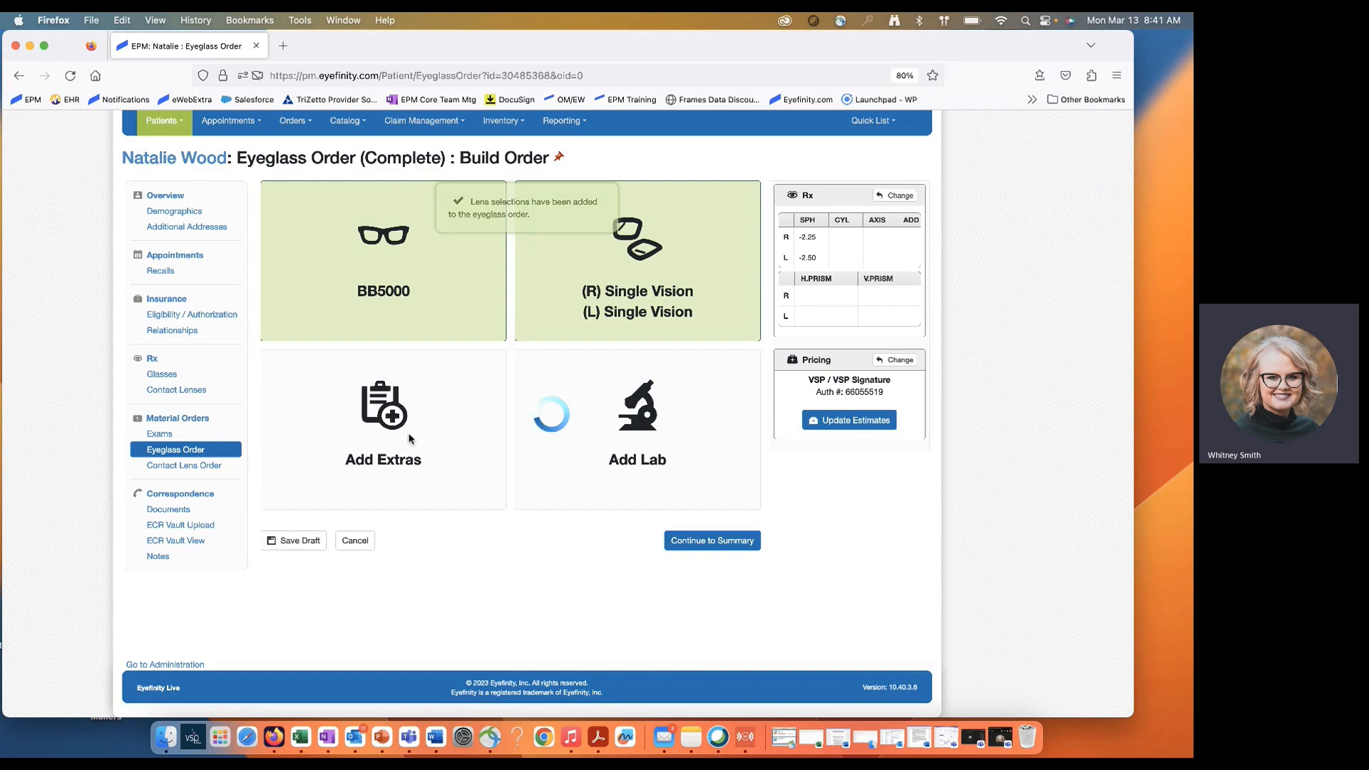
- Look through the VSP eligible and ineligible extras and return to building the order without choosing any
{"action": "left_click", "coordinate": [364, 436]}
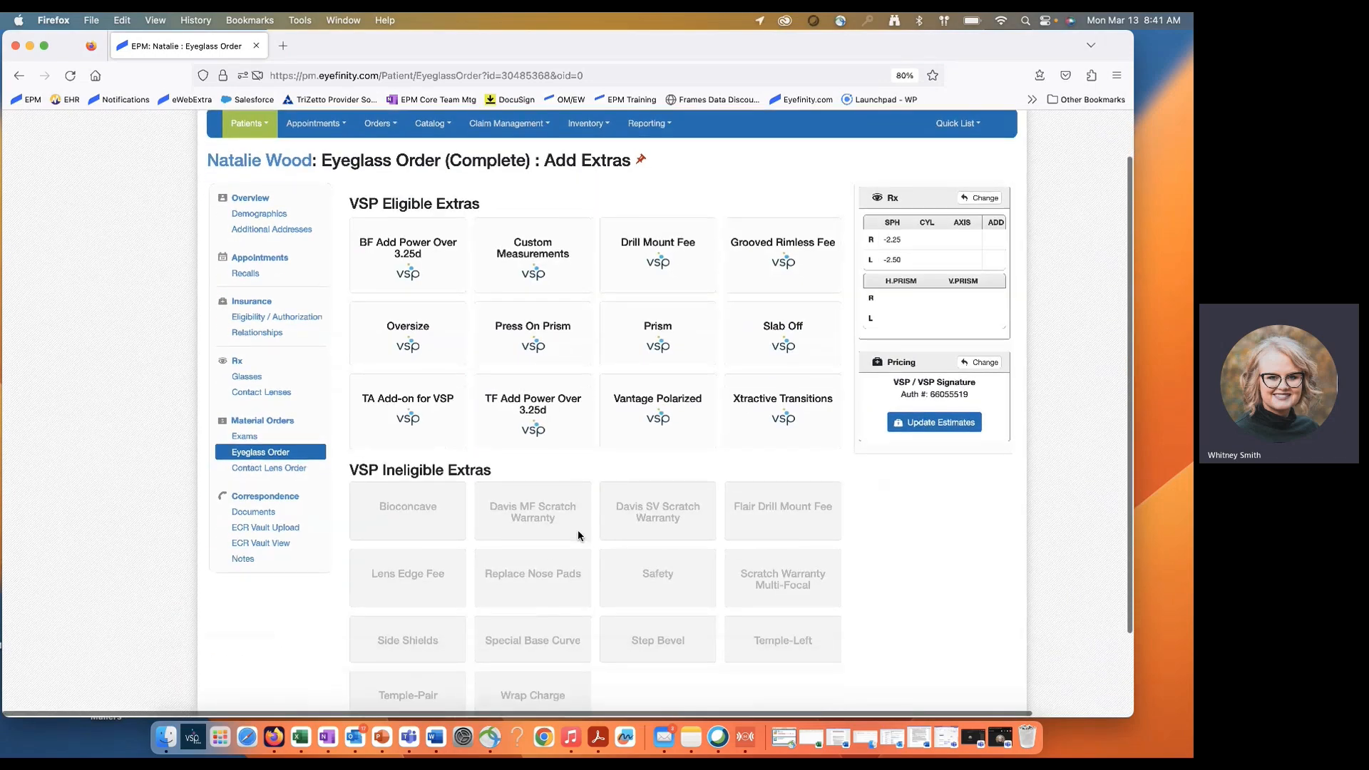
{"action": "scroll", "coordinate": [602, 352], "scroll_direction": "down", "scroll_amount": 3}
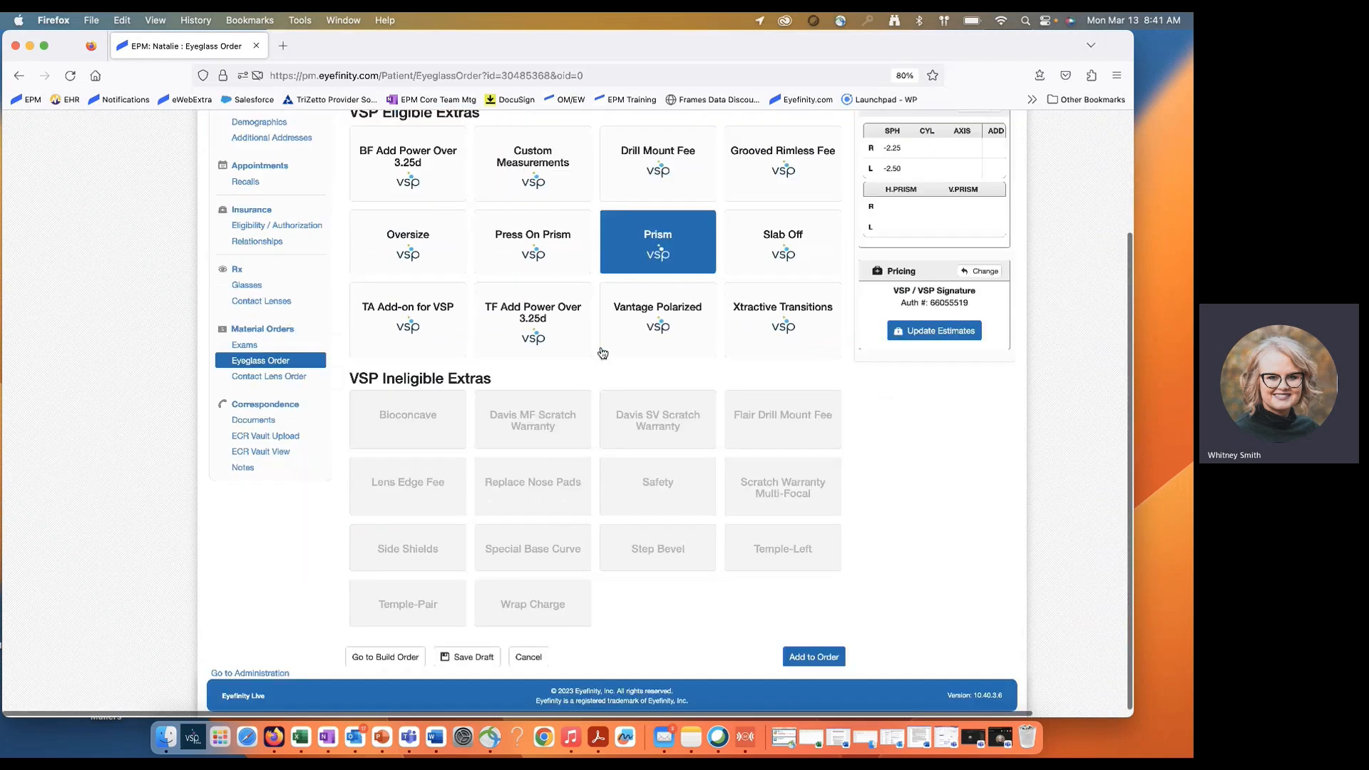
{"action": "left_click", "coordinate": [796, 649]}
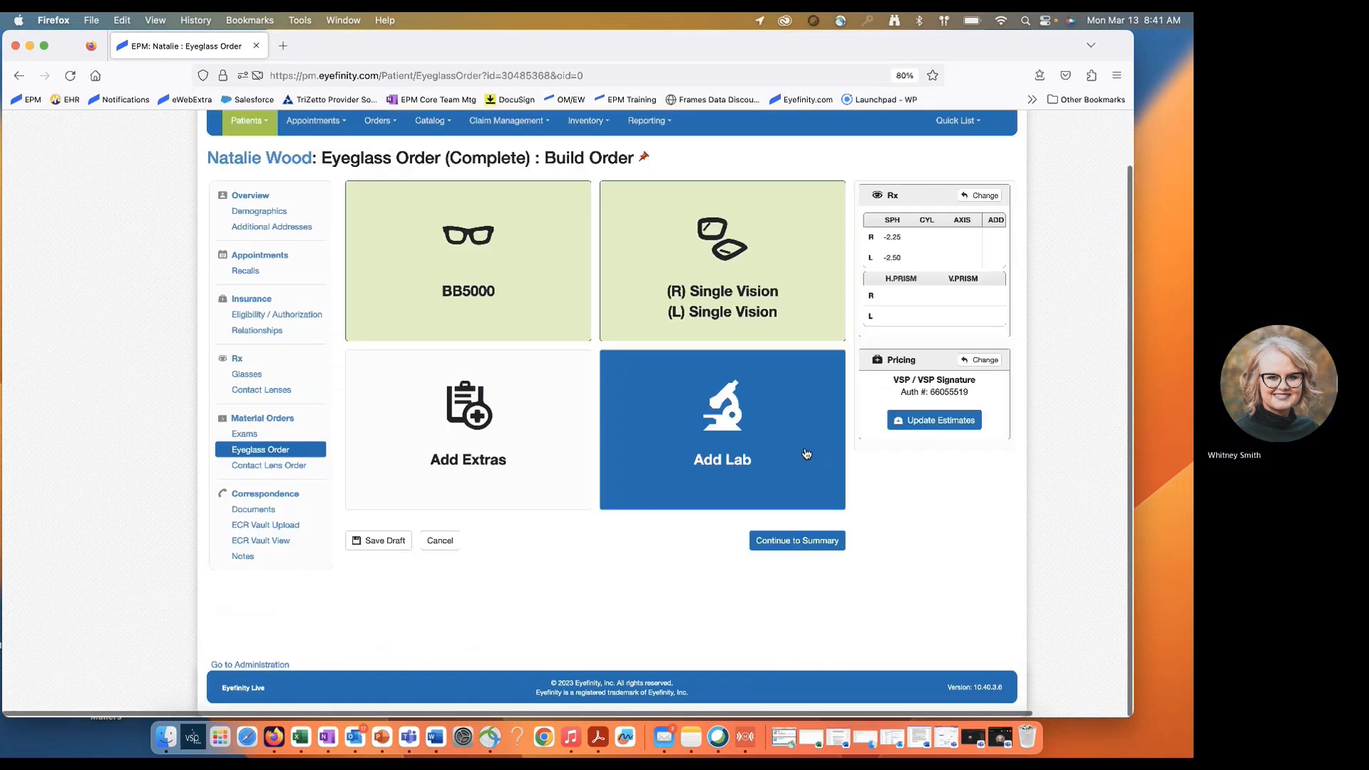
- Assign the VSP lab One Sacramento to the order and continue to the order summary
{"action": "left_click", "coordinate": [735, 459]}
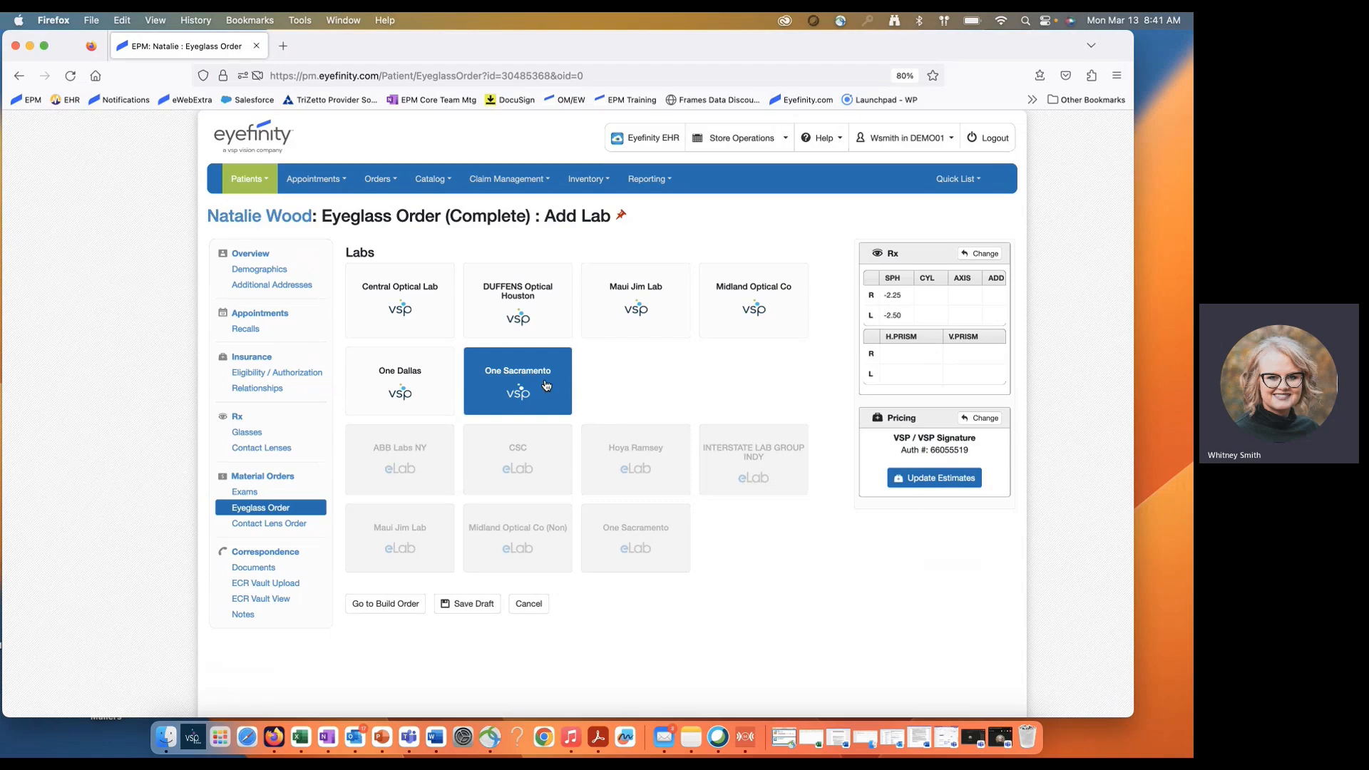
{"action": "left_click", "coordinate": [504, 392]}
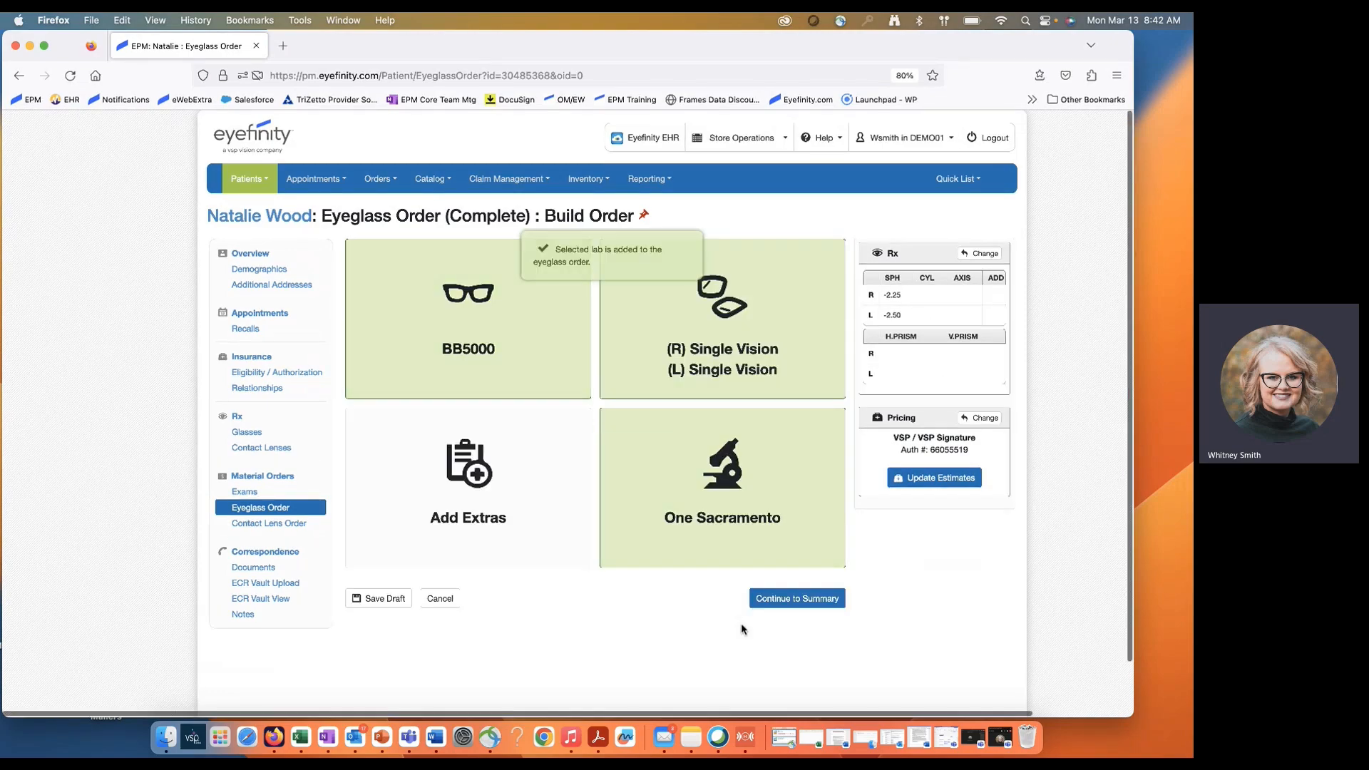
{"action": "left_click", "coordinate": [804, 598]}
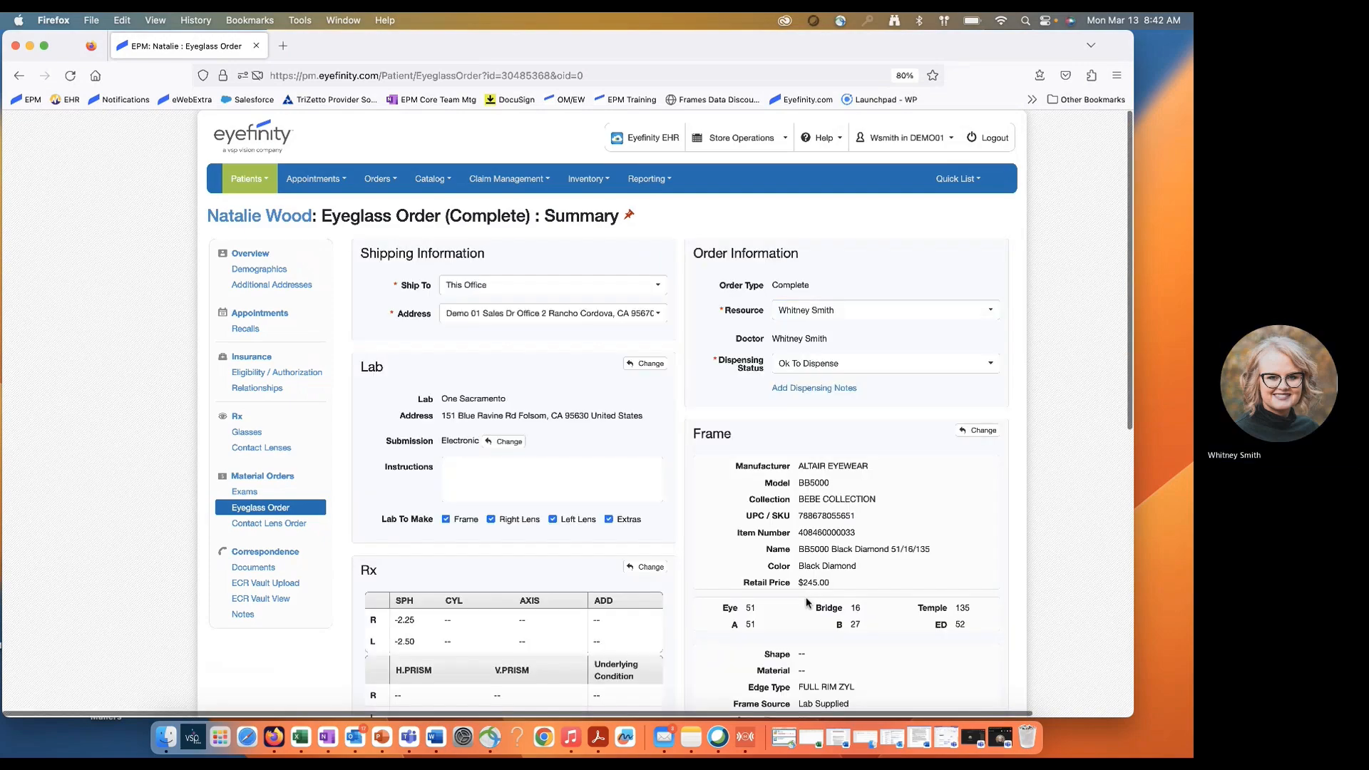
- Review the frame, prescription, lens and insurance details in the order summary and continue to pricing
{"action": "scroll", "coordinate": [764, 455], "scroll_direction": "down", "scroll_amount": 2}
{"action": "scroll", "coordinate": [763, 454], "scroll_direction": "down", "scroll_amount": 5}
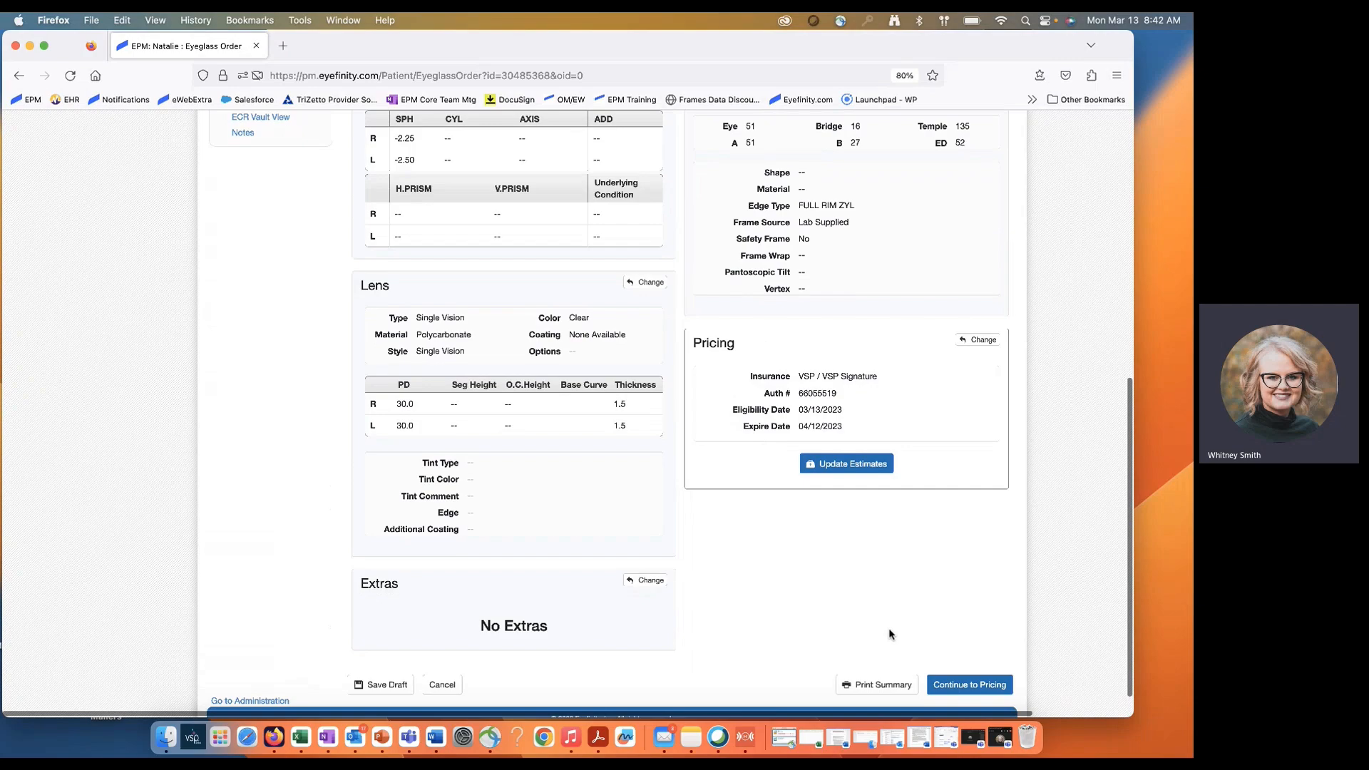
{"action": "left_click", "coordinate": [950, 685]}
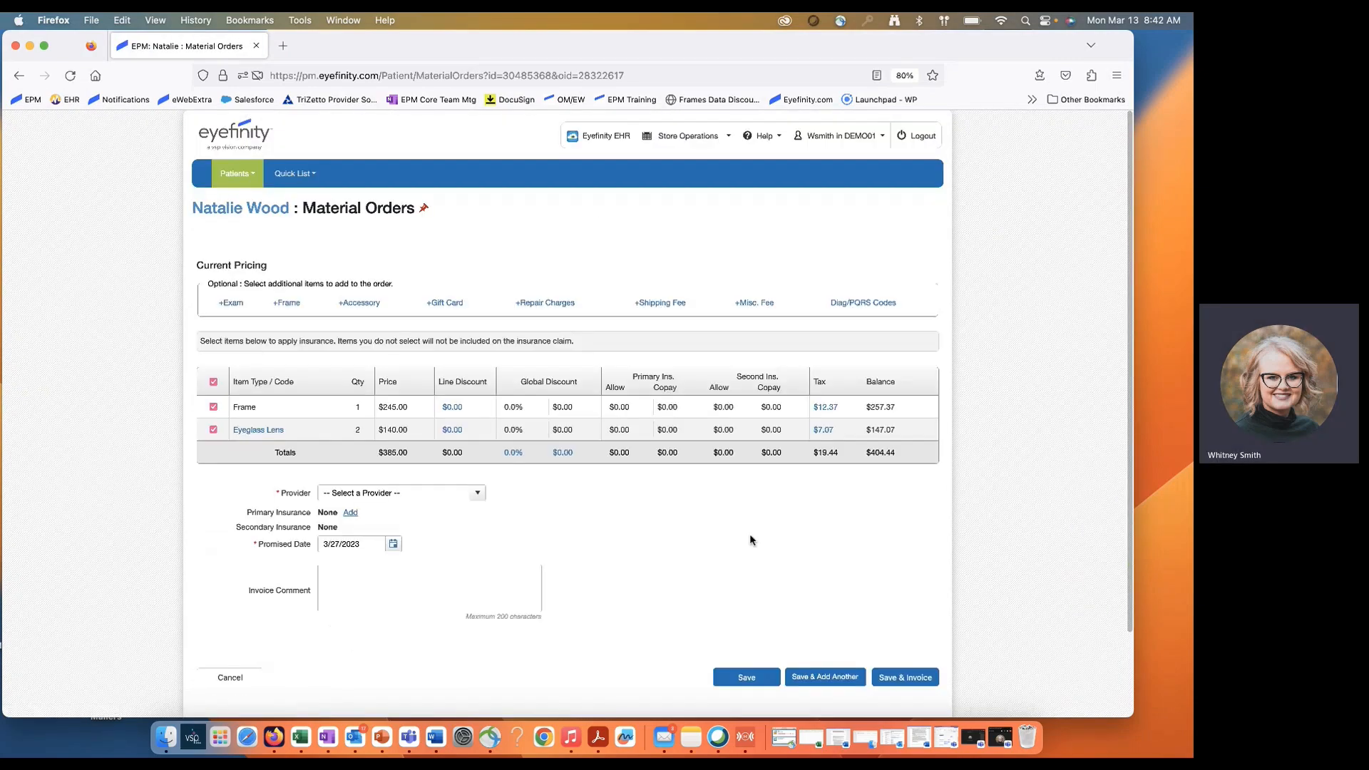
- Set the provider to TEST TEST and calculate benefits with the VSP Signature authorization dated 03/13/2023 as primary insurance
{"action": "left_click", "coordinate": [474, 492]}
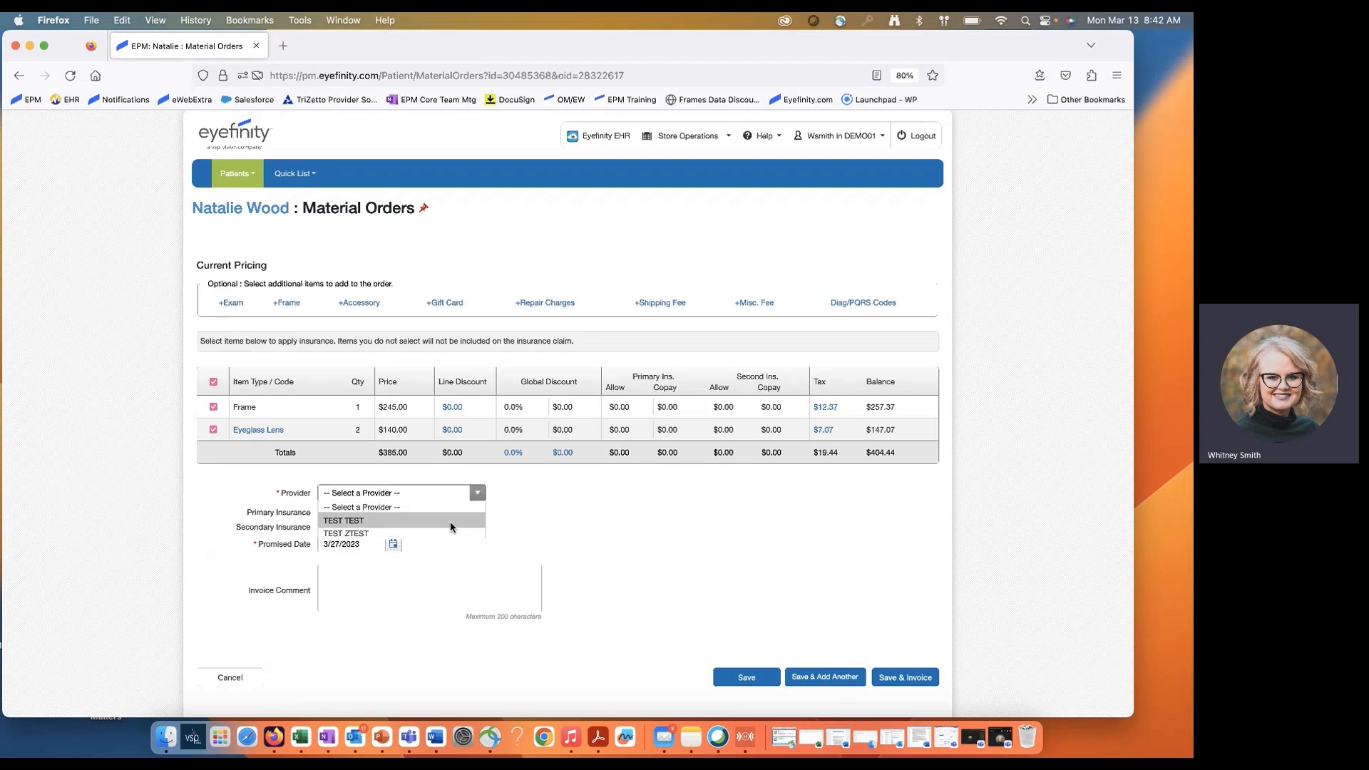
{"action": "left_click", "coordinate": [449, 523]}
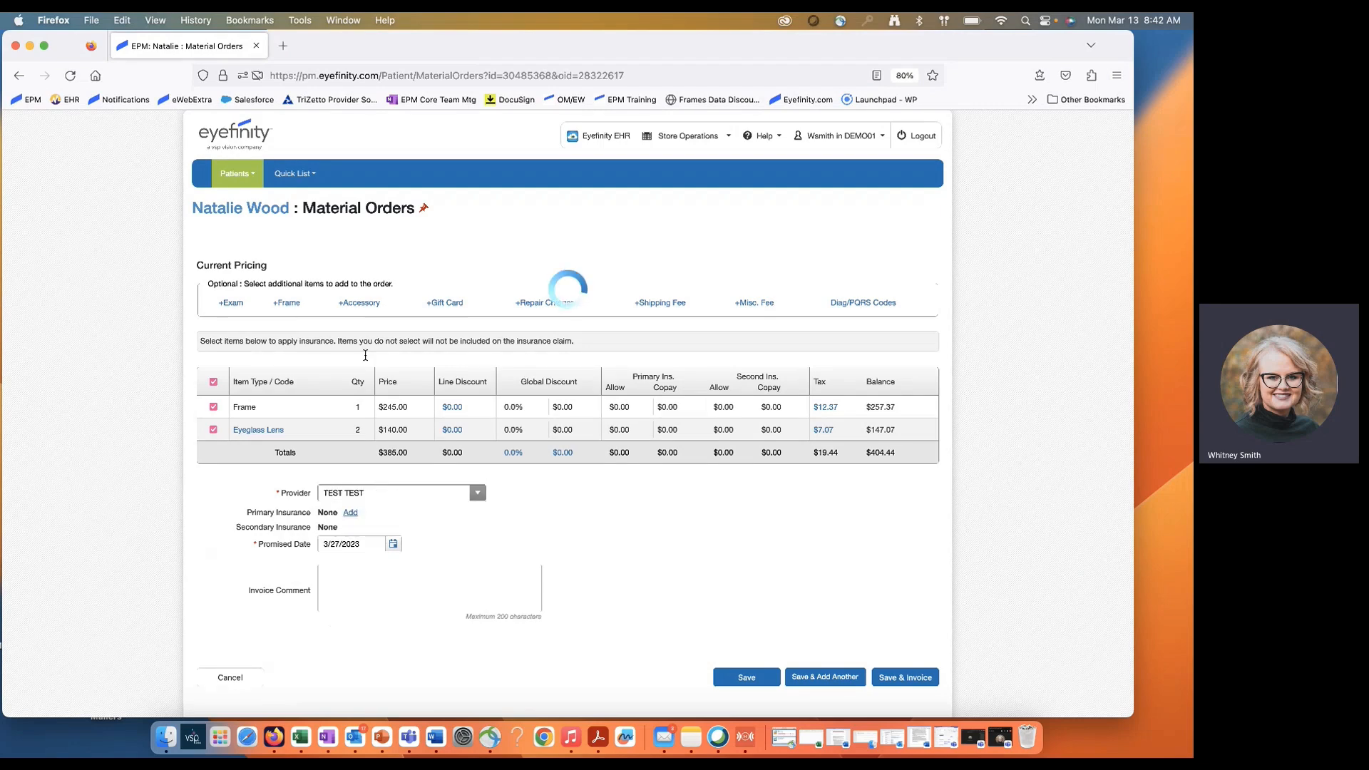
{"action": "left_click", "coordinate": [353, 517]}
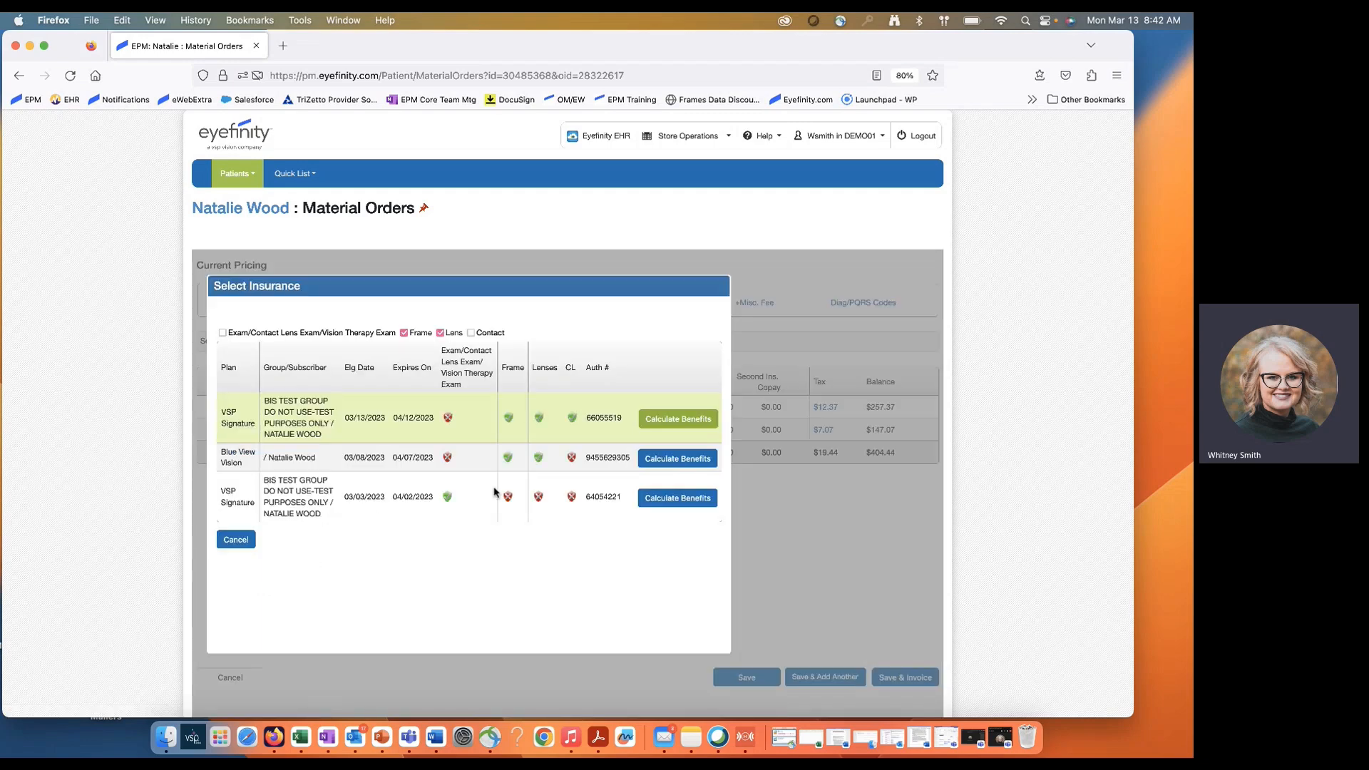
{"action": "left_click", "coordinate": [650, 422]}
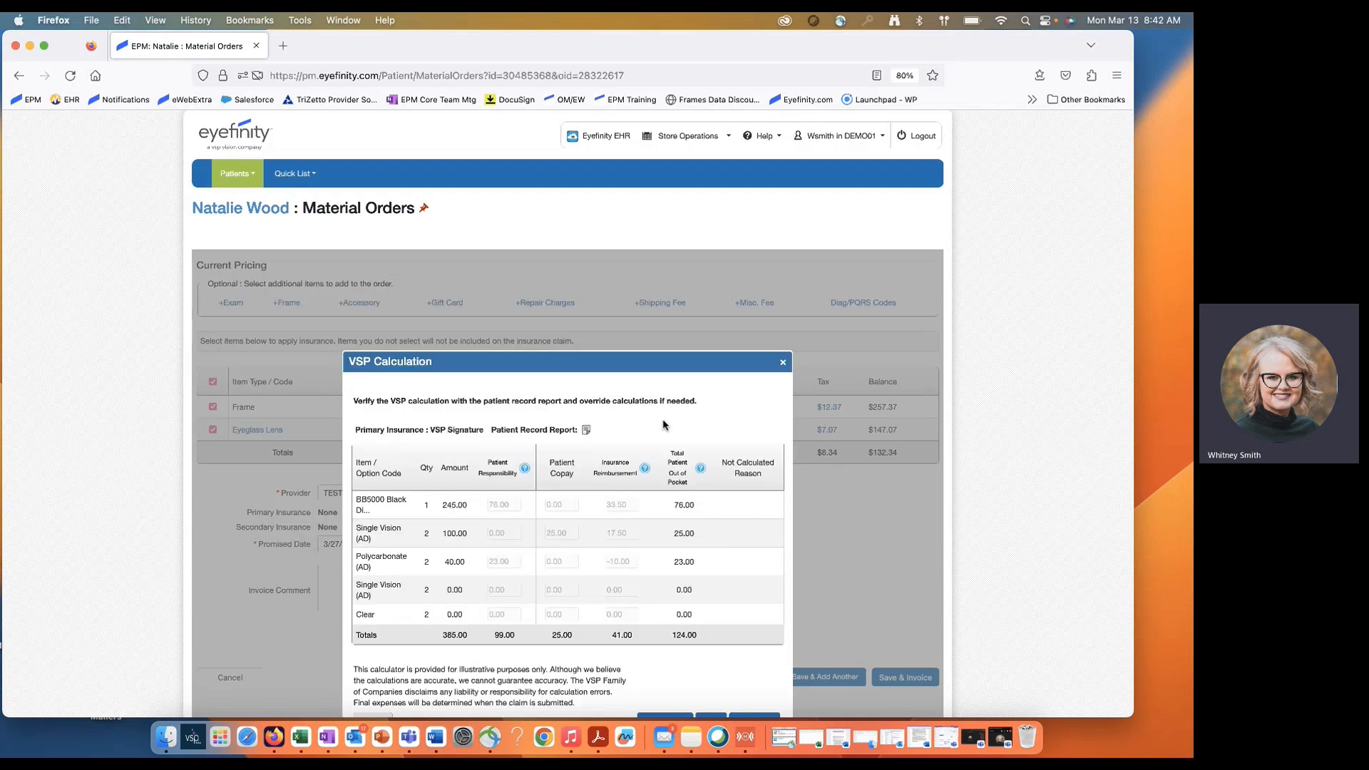
- Check the VSP calculation of patient responsibility, copay and reimbursement for each item, and save it to the order
{"action": "scroll", "coordinate": [651, 489], "scroll_direction": "up", "scroll_amount": 5}
{"action": "scroll", "coordinate": [652, 489], "scroll_direction": "down", "scroll_amount": 4}
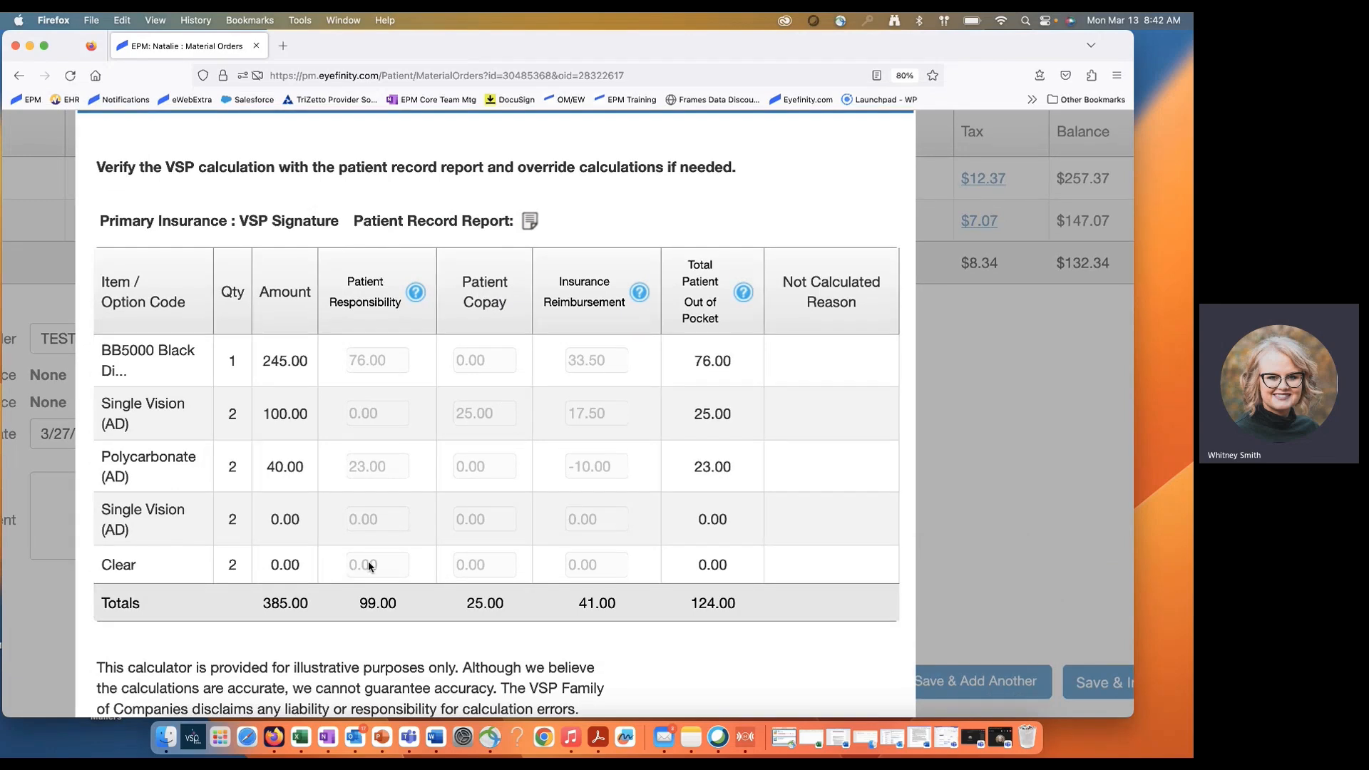
{"action": "scroll", "coordinate": [486, 502], "scroll_direction": "down", "scroll_amount": 1}
{"action": "scroll", "coordinate": [485, 502], "scroll_direction": "down", "scroll_amount": 4}
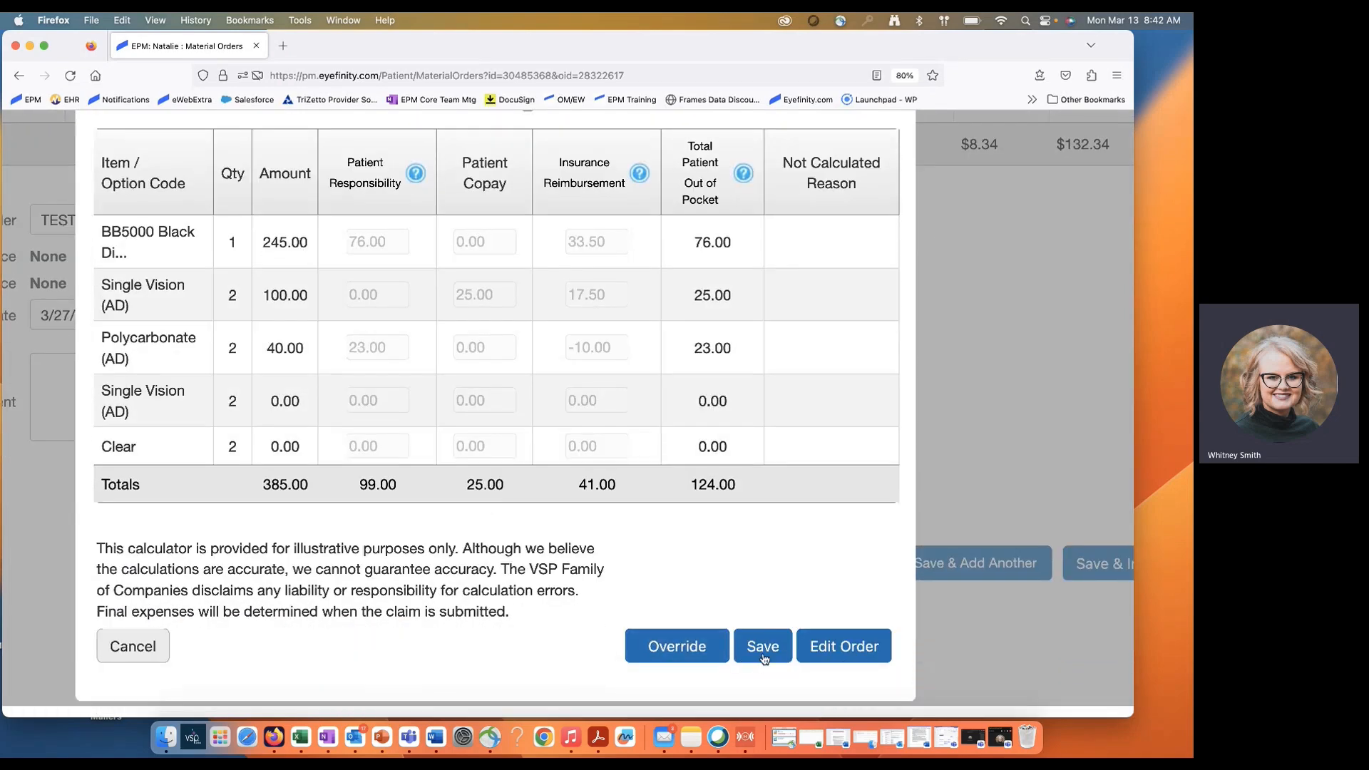
{"action": "left_click", "coordinate": [763, 646]}
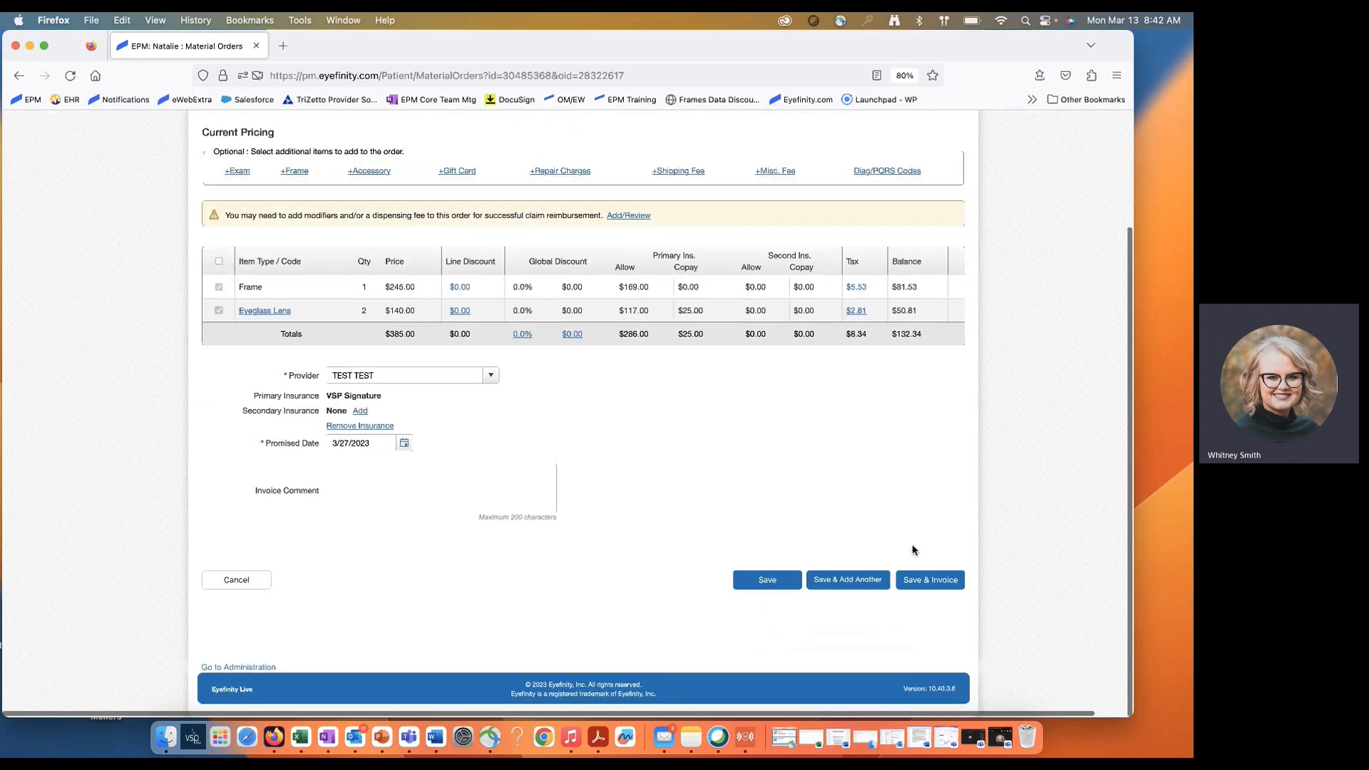
- Save and invoice the eyeglass order with Cash as the payment method, and process the order immediately
{"action": "left_click", "coordinate": [930, 581]}
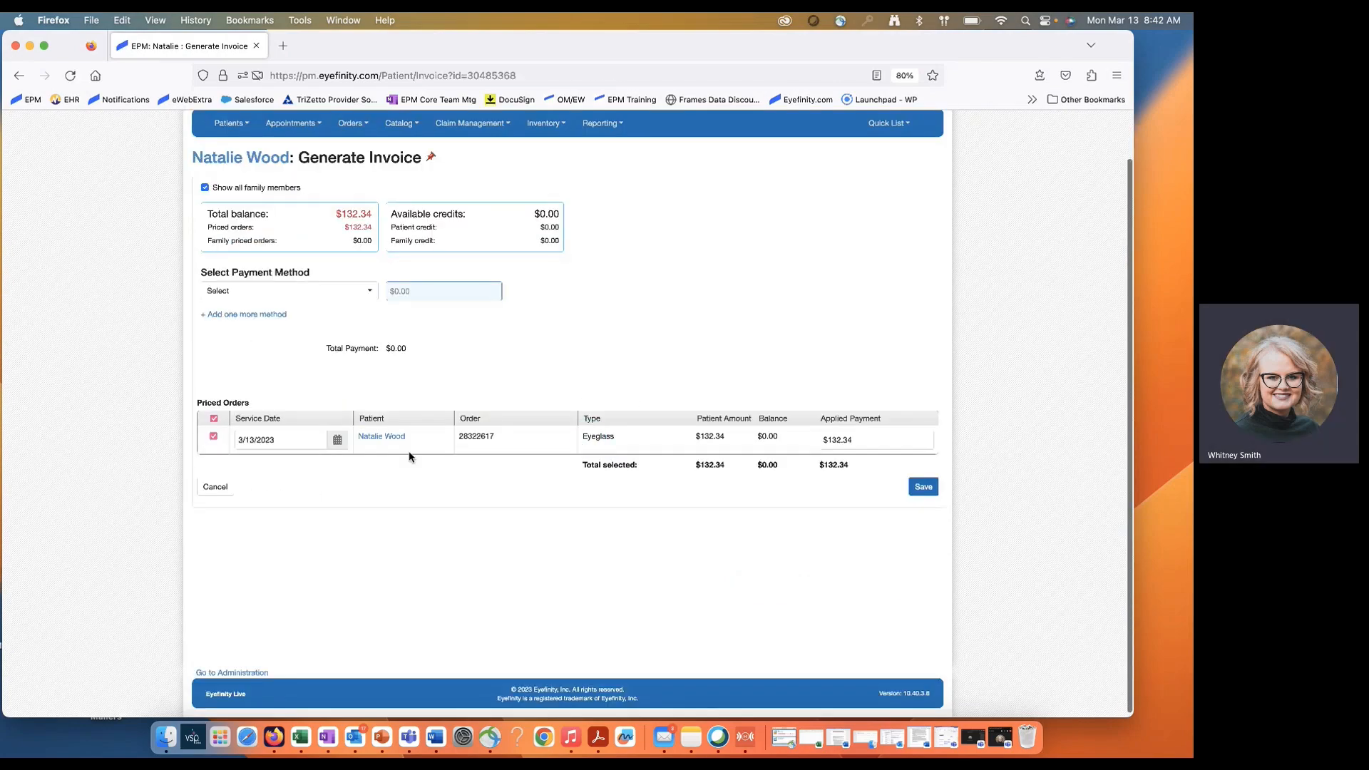
{"action": "left_click", "coordinate": [345, 298]}
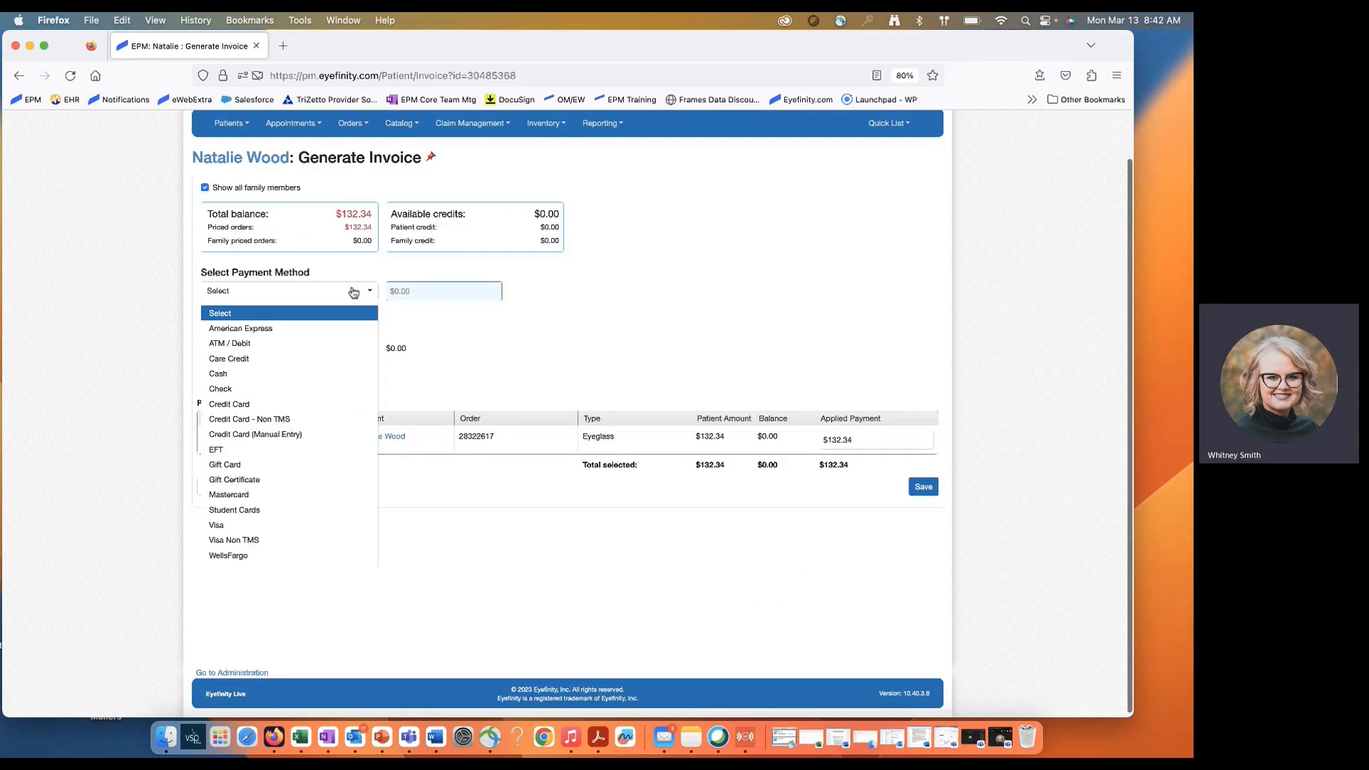
{"action": "left_click", "coordinate": [309, 378]}
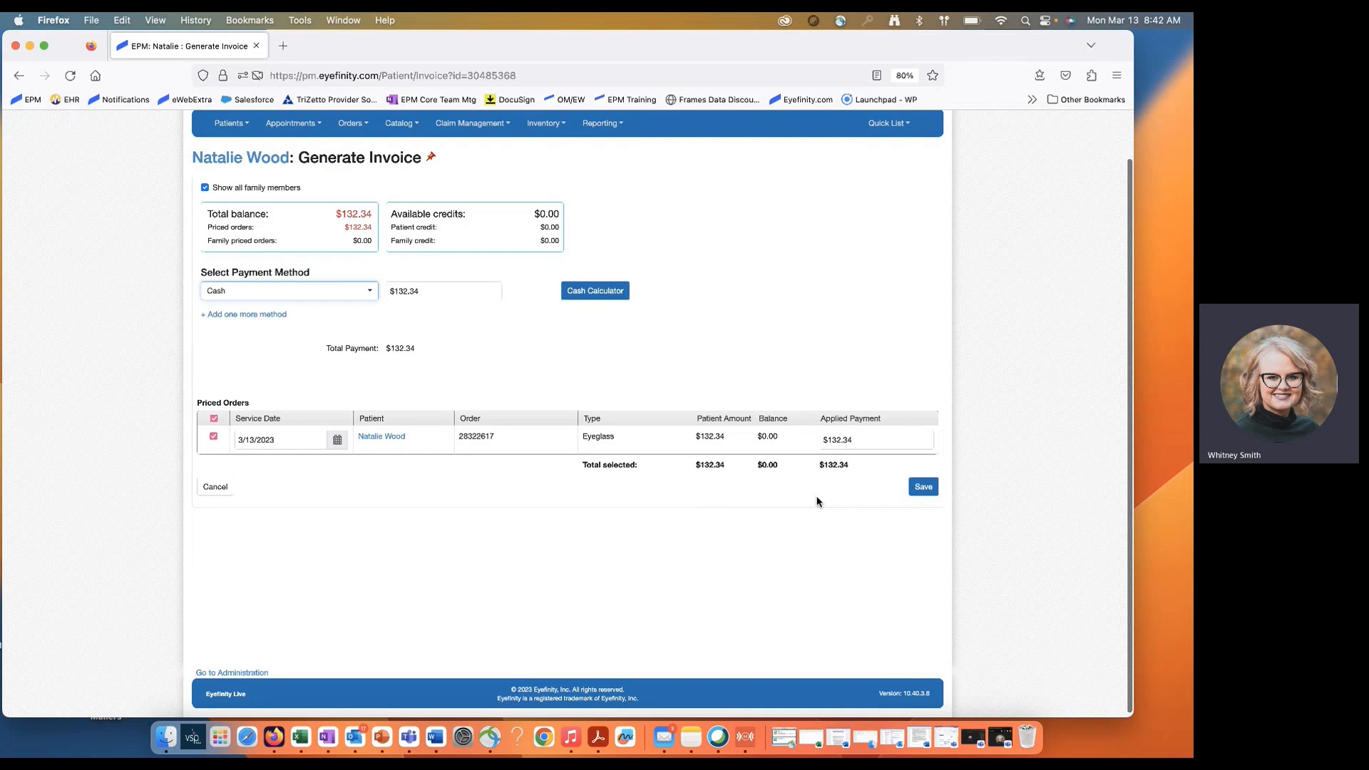
{"action": "left_click", "coordinate": [924, 486]}
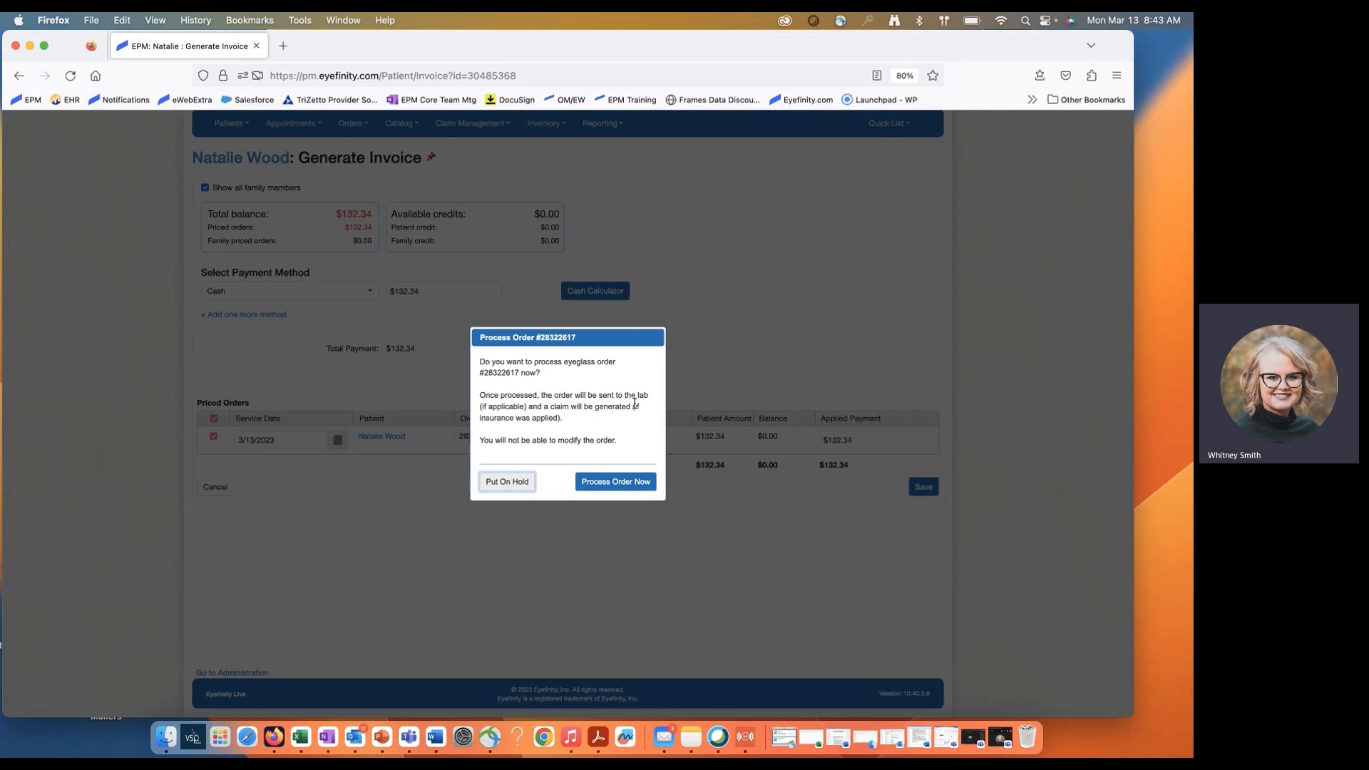
{"action": "left_click", "coordinate": [611, 483]}
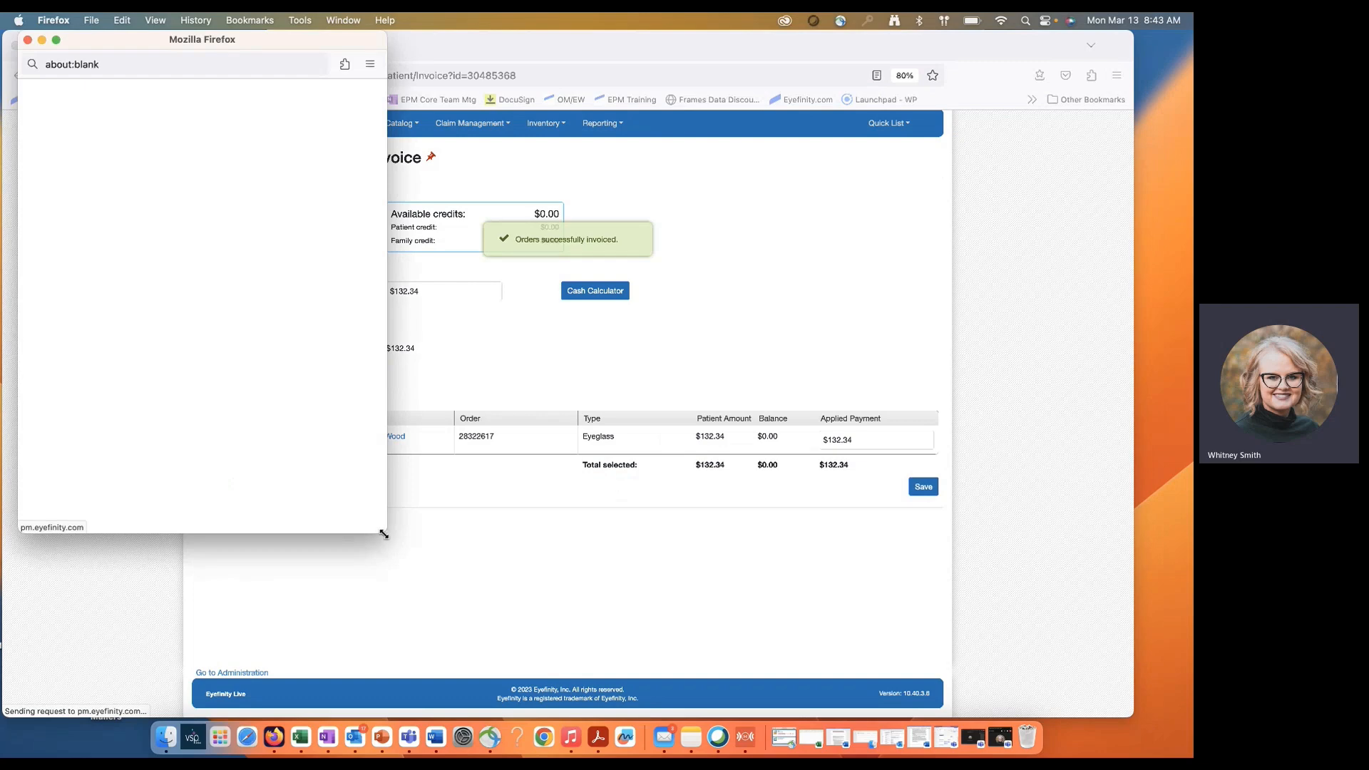
- Enlarge the generated invoice window to review the receipt, close it and return to the home page
{"action": "left_click_drag", "start_coordinate": [385, 533], "coordinate": [587, 714]}
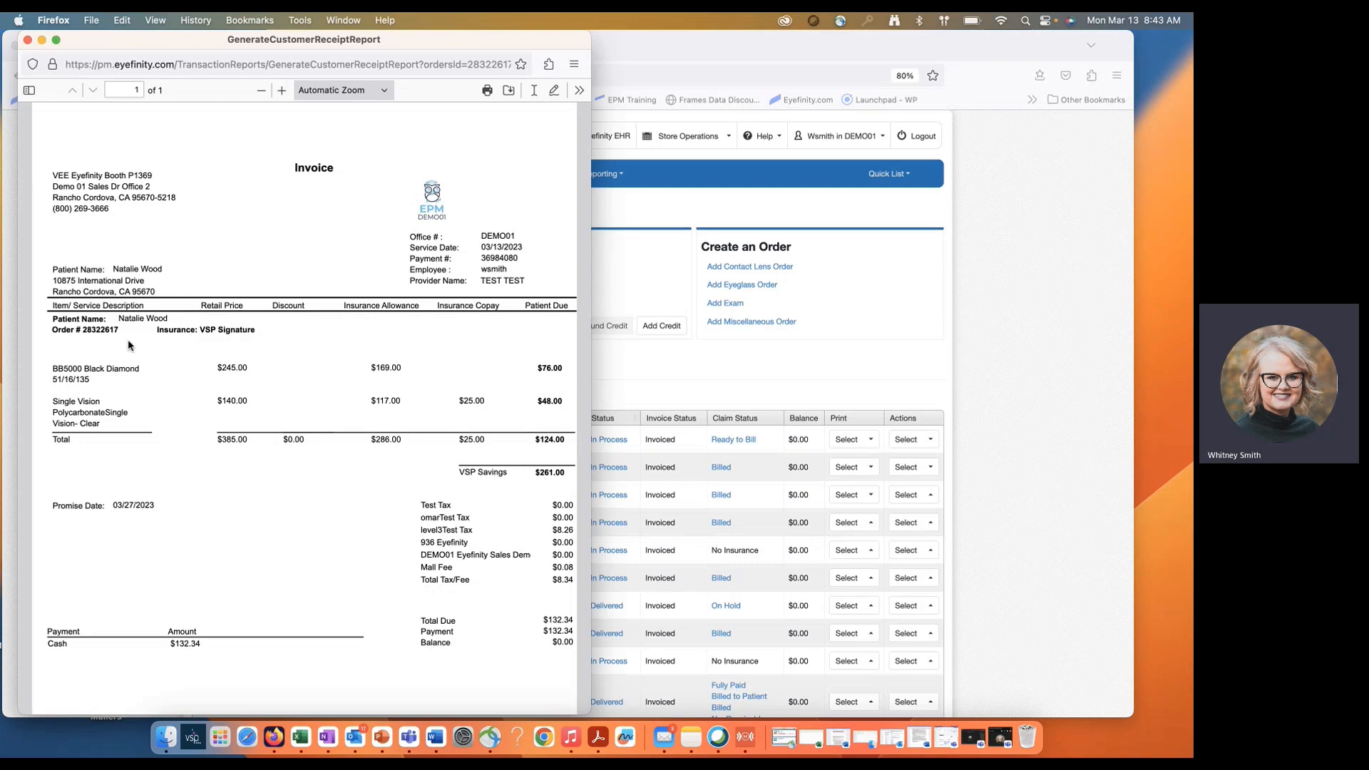
{"action": "left_click", "coordinate": [27, 41]}
{"action": "left_click", "coordinate": [221, 139]}
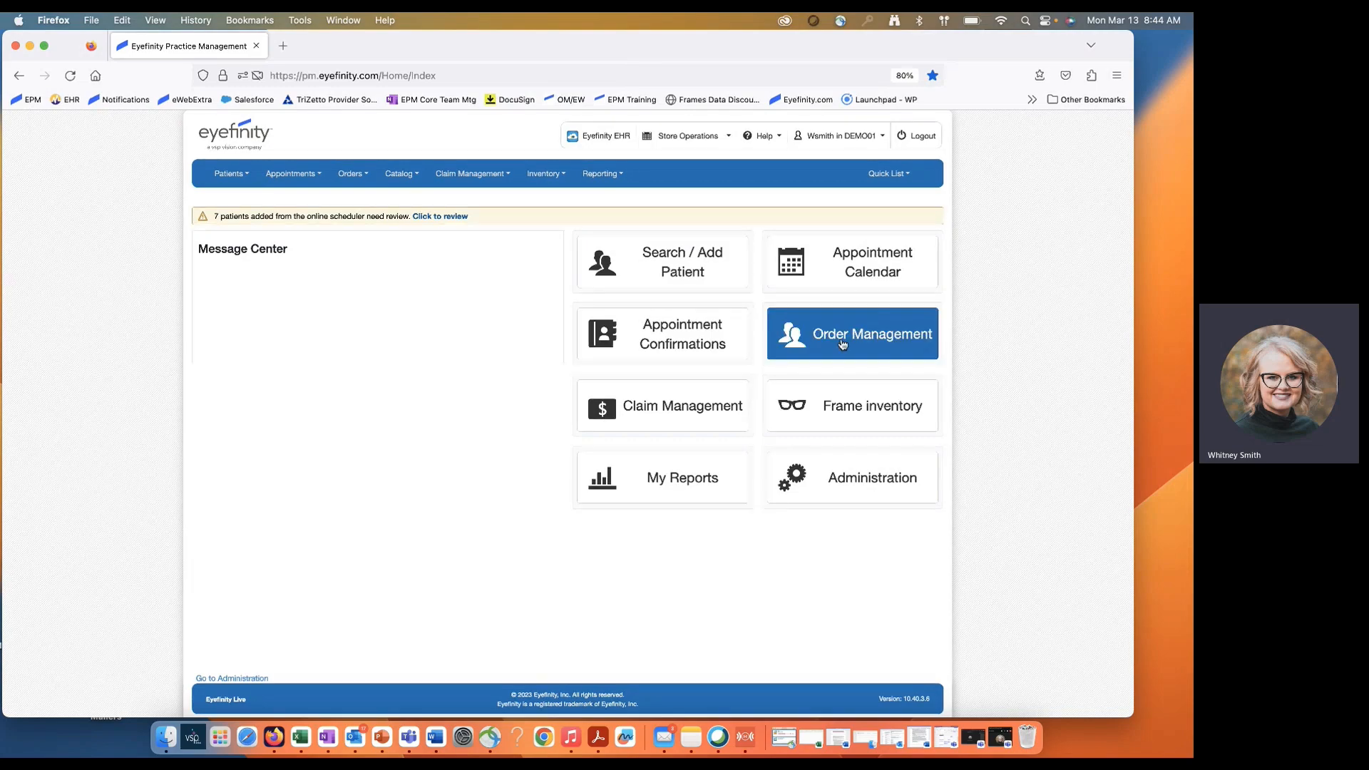
- Open Order Management and examine the status change options for the first invoiced order without choosing one
{"action": "left_click", "coordinate": [827, 344]}
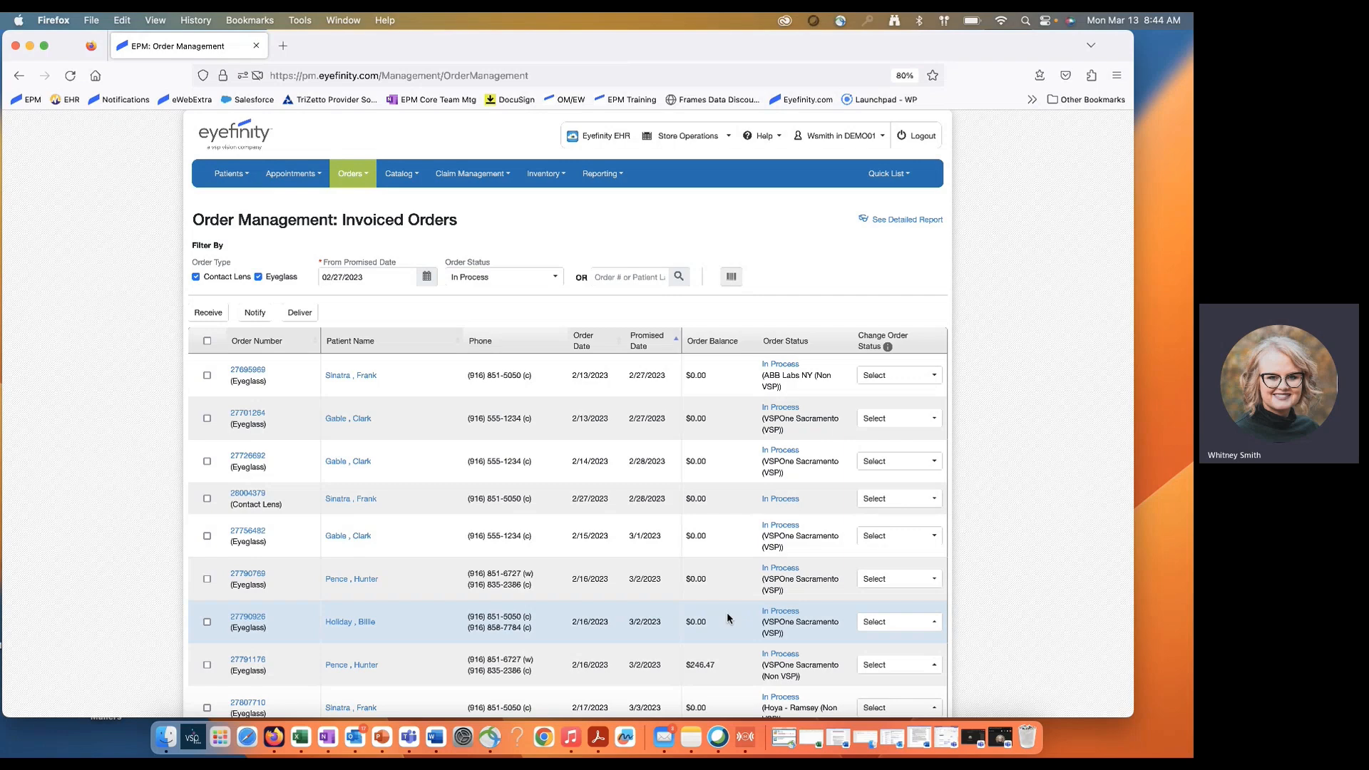
{"action": "left_click", "coordinate": [913, 375]}
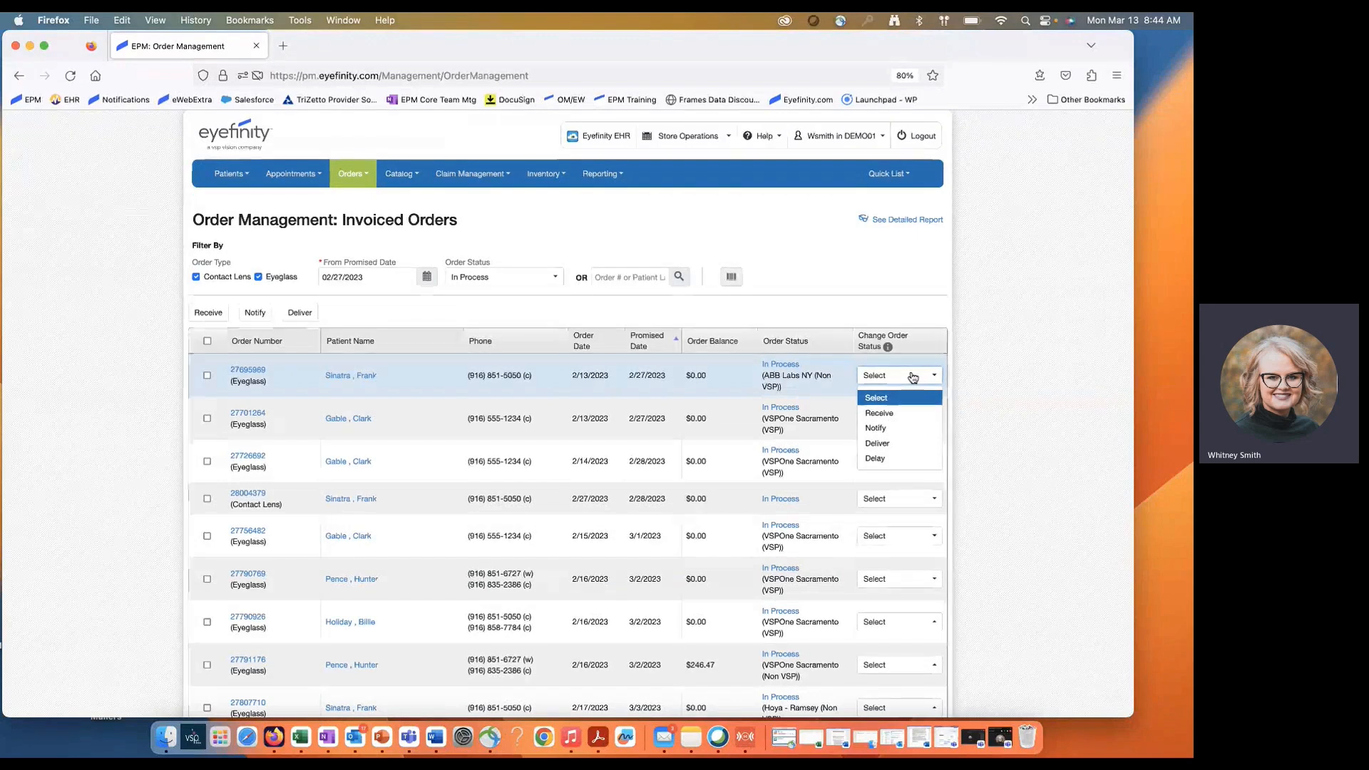
{"action": "left_click", "coordinate": [930, 282]}
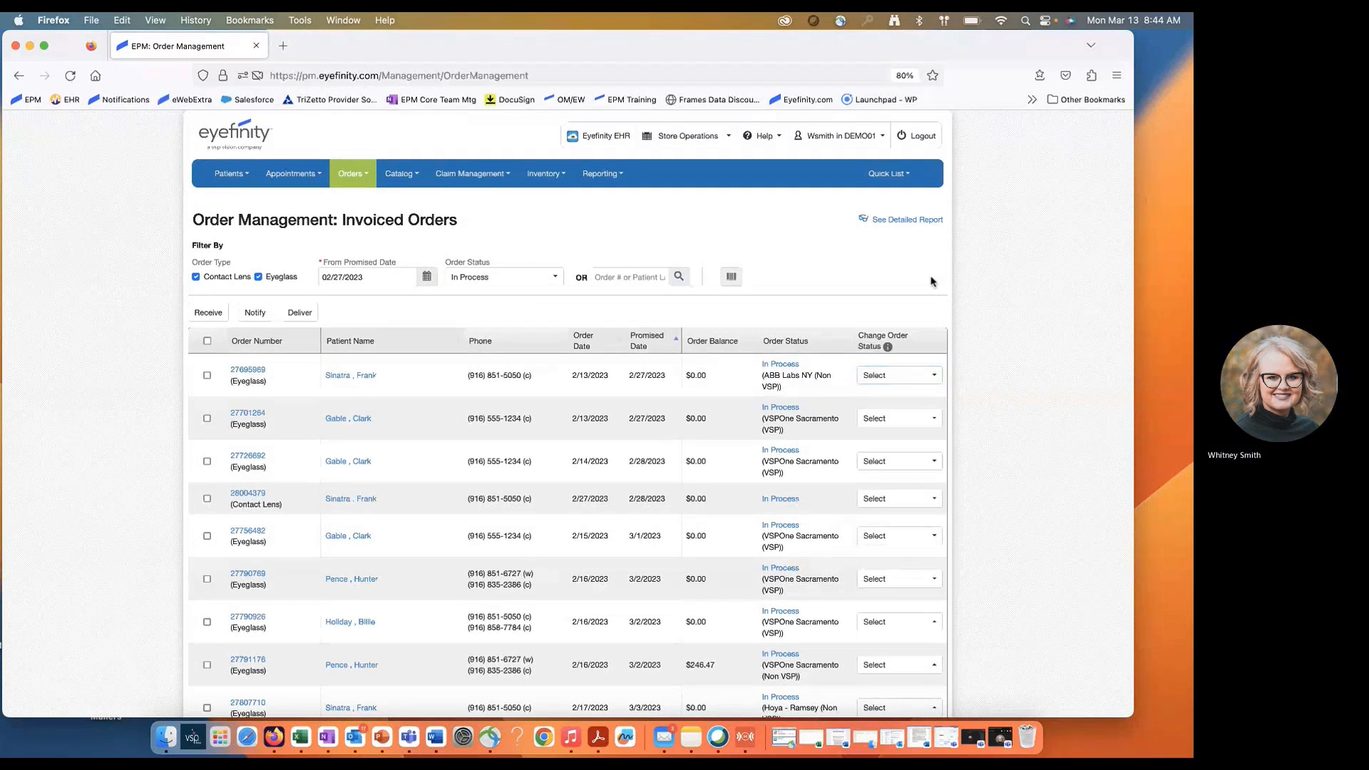